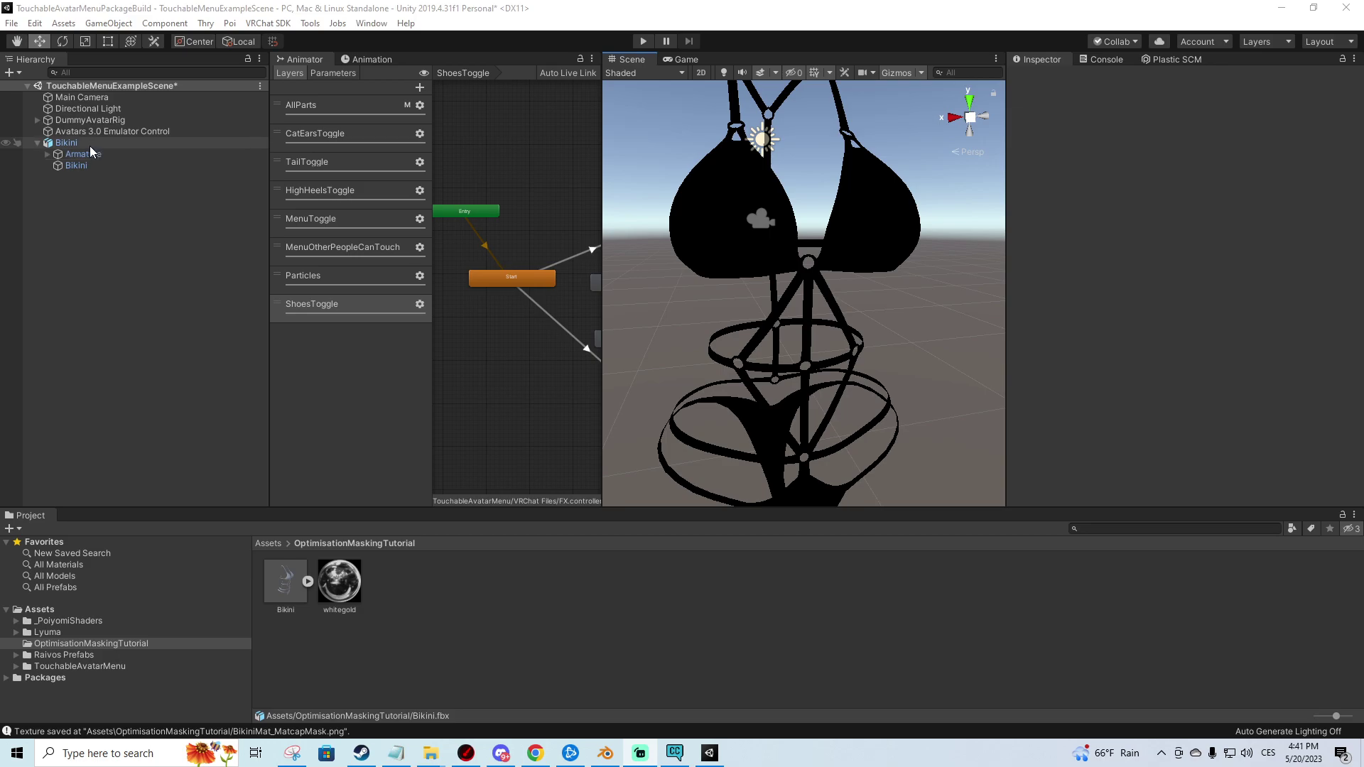
- Select the Bikini mesh and scroll its Inspector to the New Material's Poiyomi Shading and Special FX sections
left_click(722, 228)
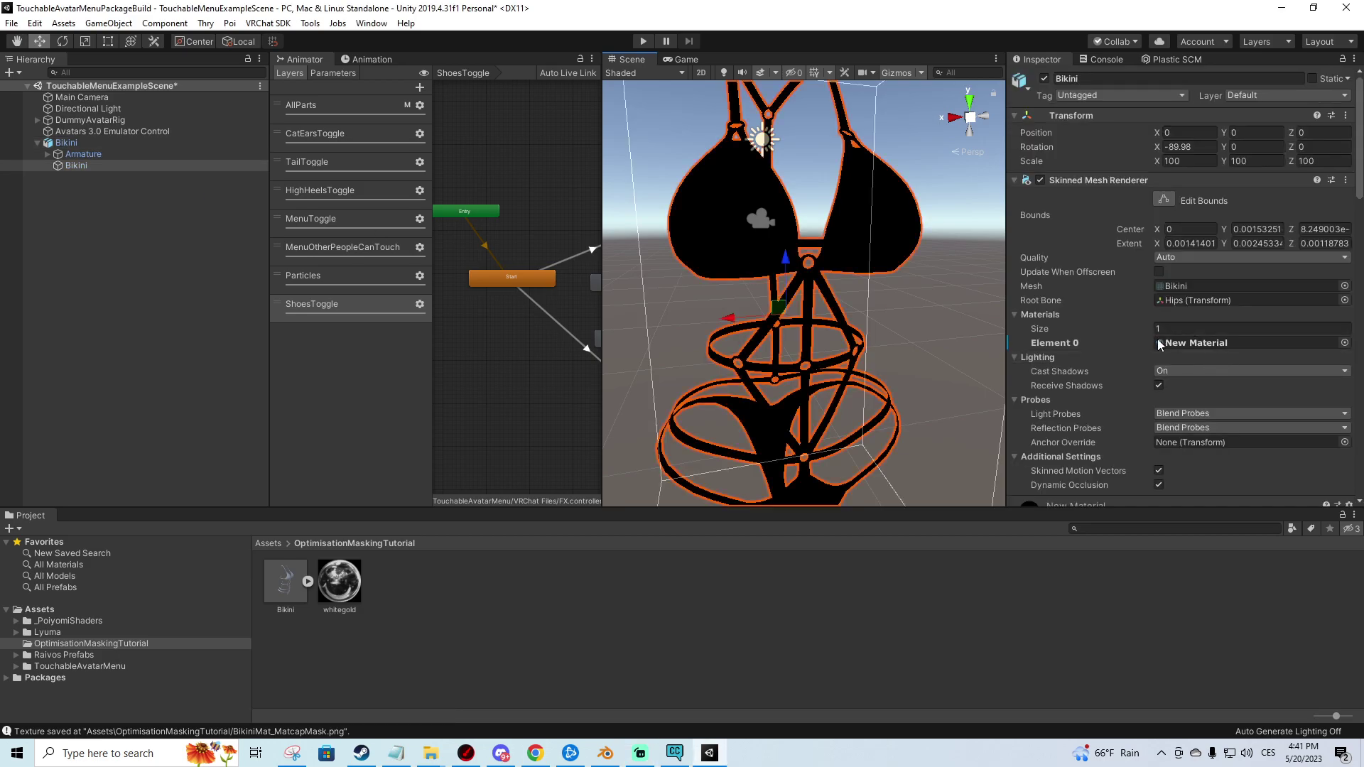
scroll(1151, 358, "down", 5)
scroll(1080, 385, "down", 15)
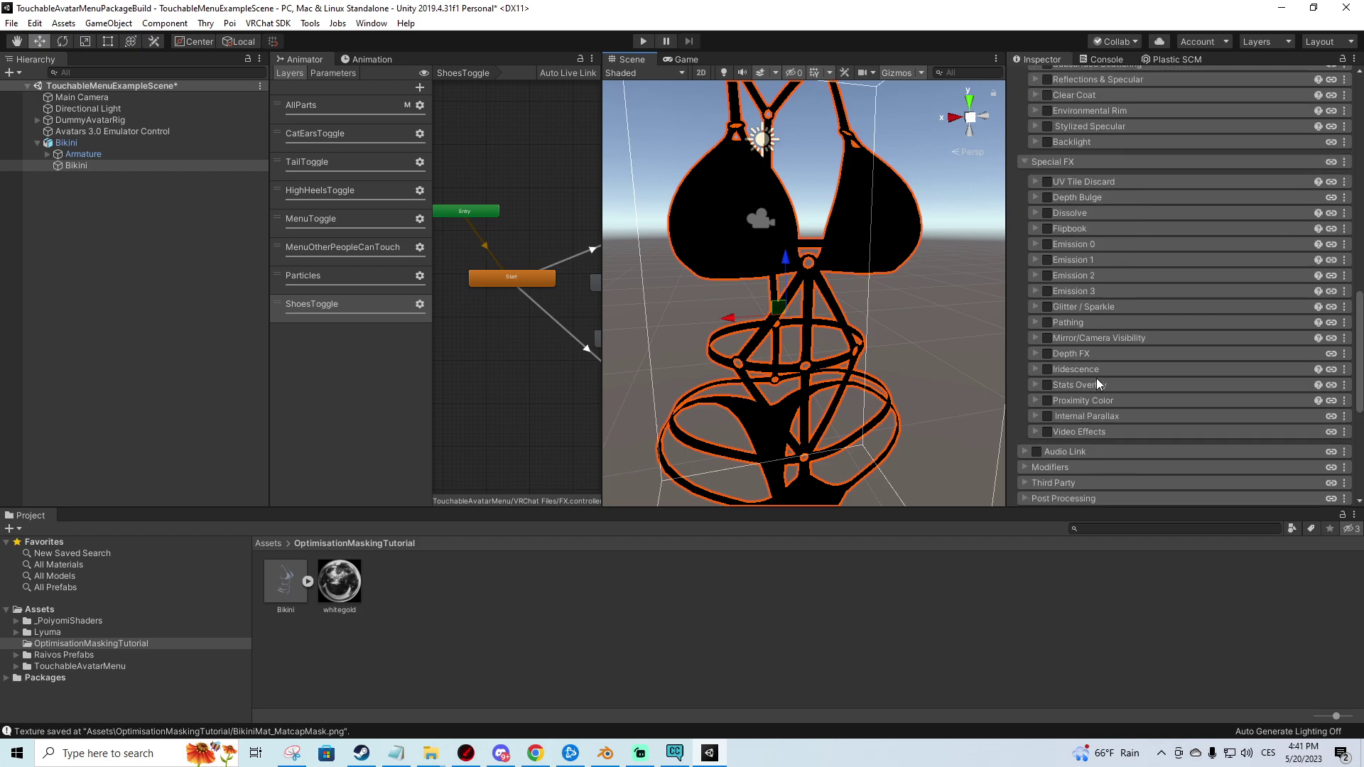
scroll(1098, 371, "up", 12)
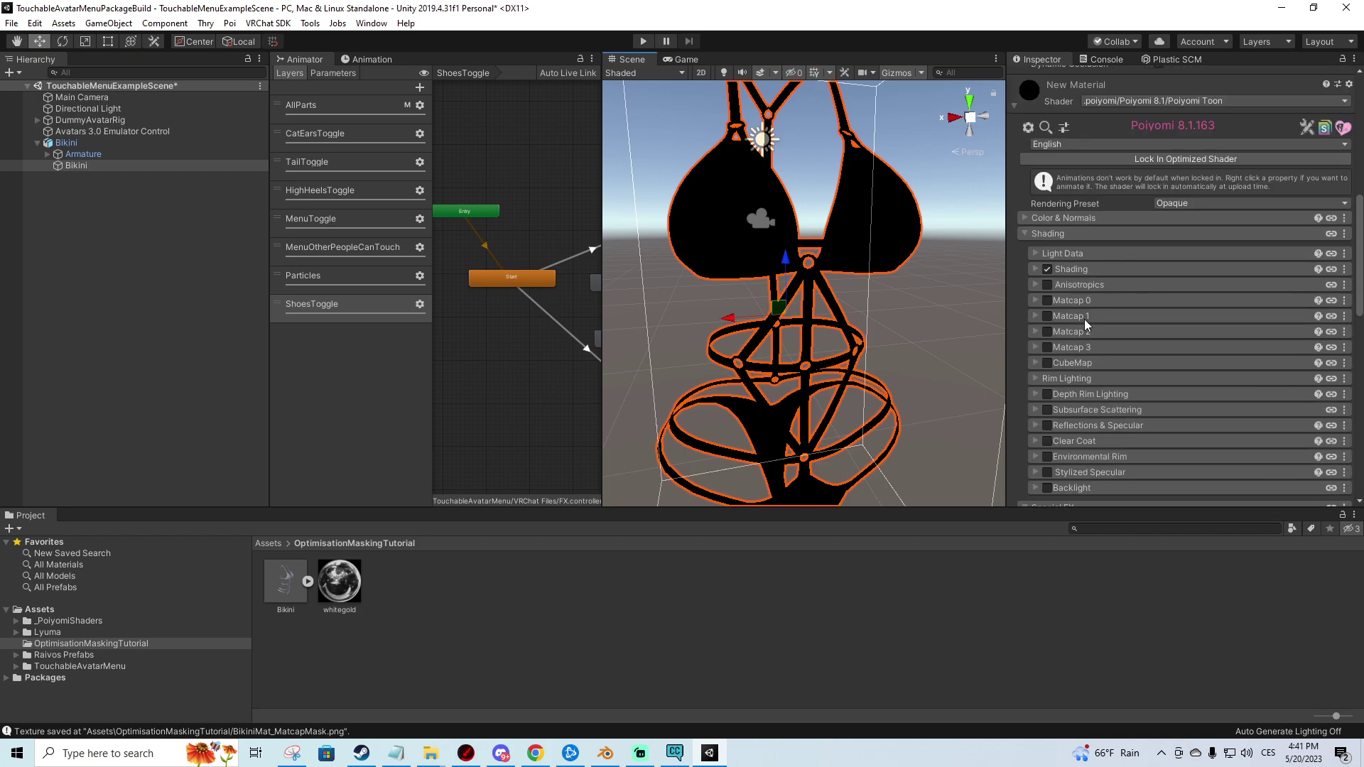
scroll(1045, 306, "down", 5)
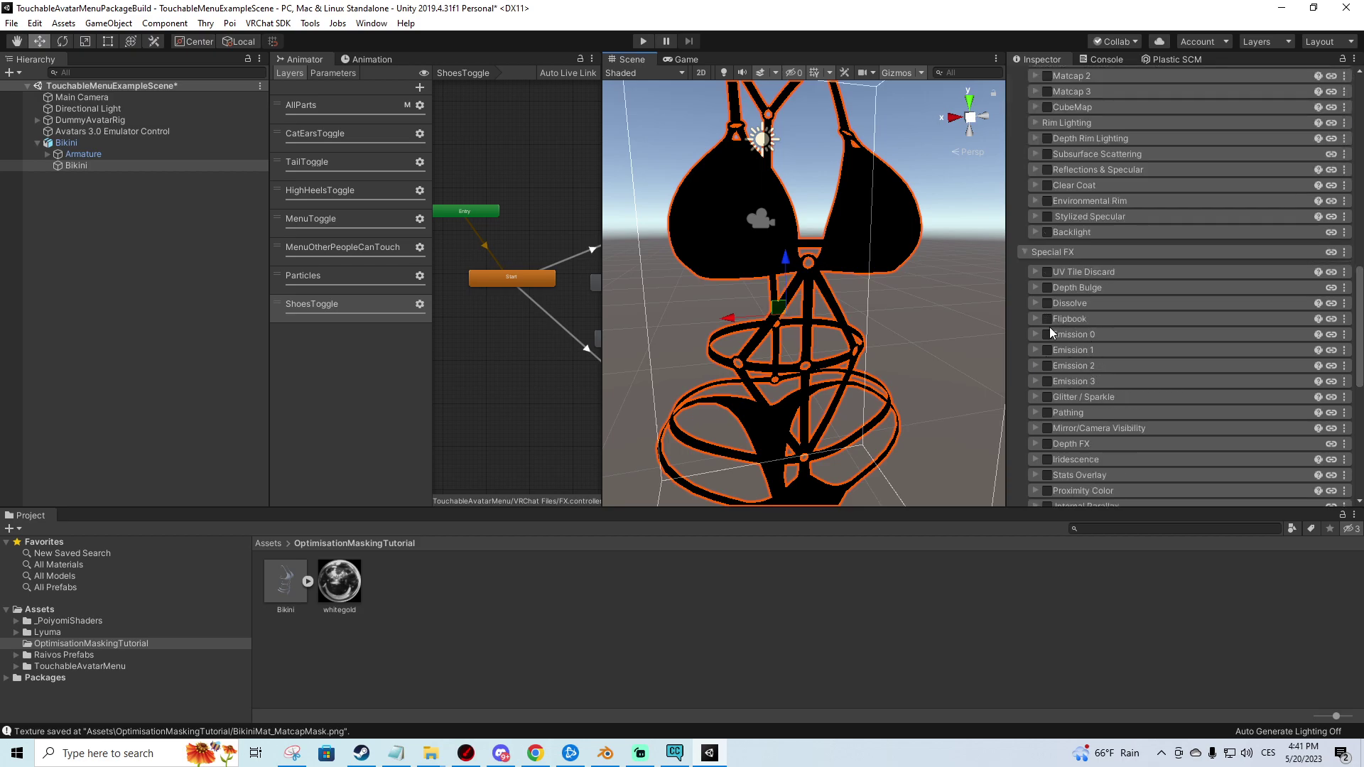
scroll(1052, 333, "up", 3)
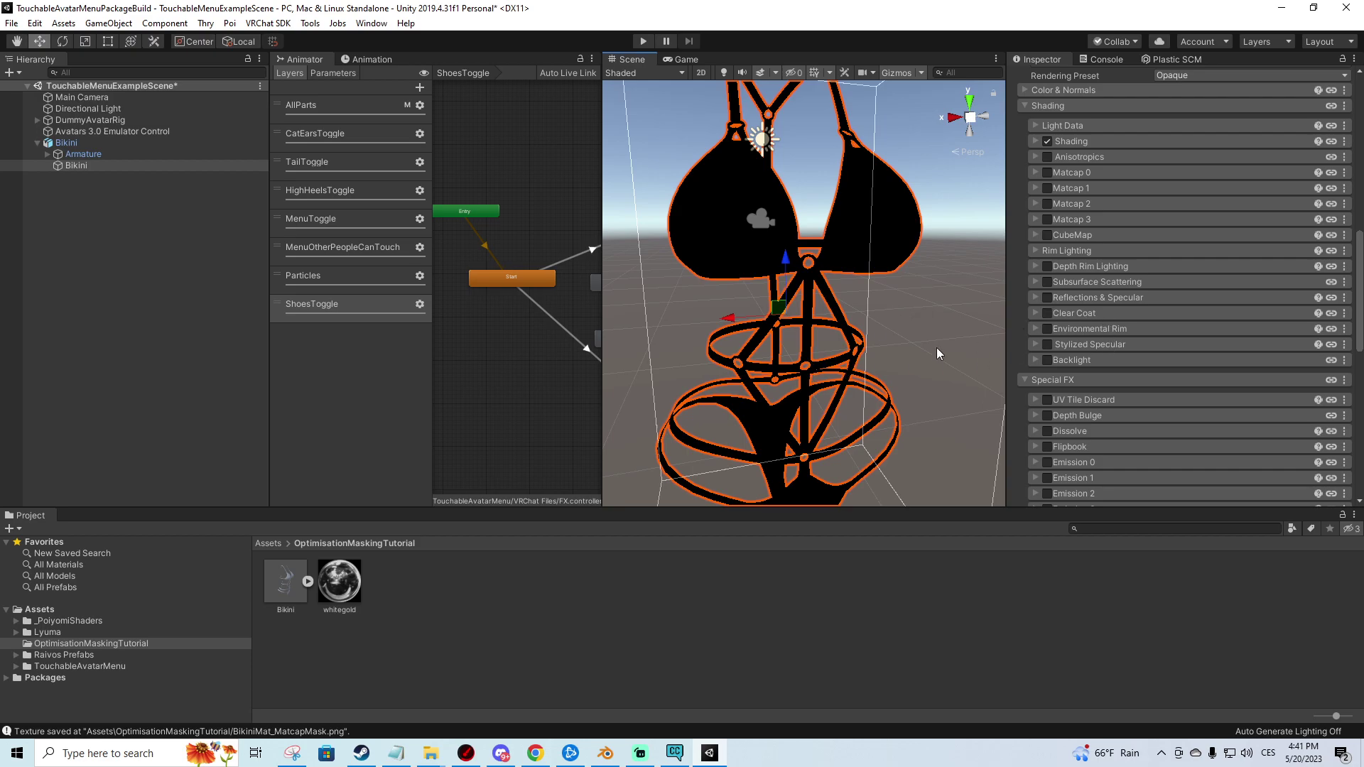
scroll(1066, 366, "down", 3)
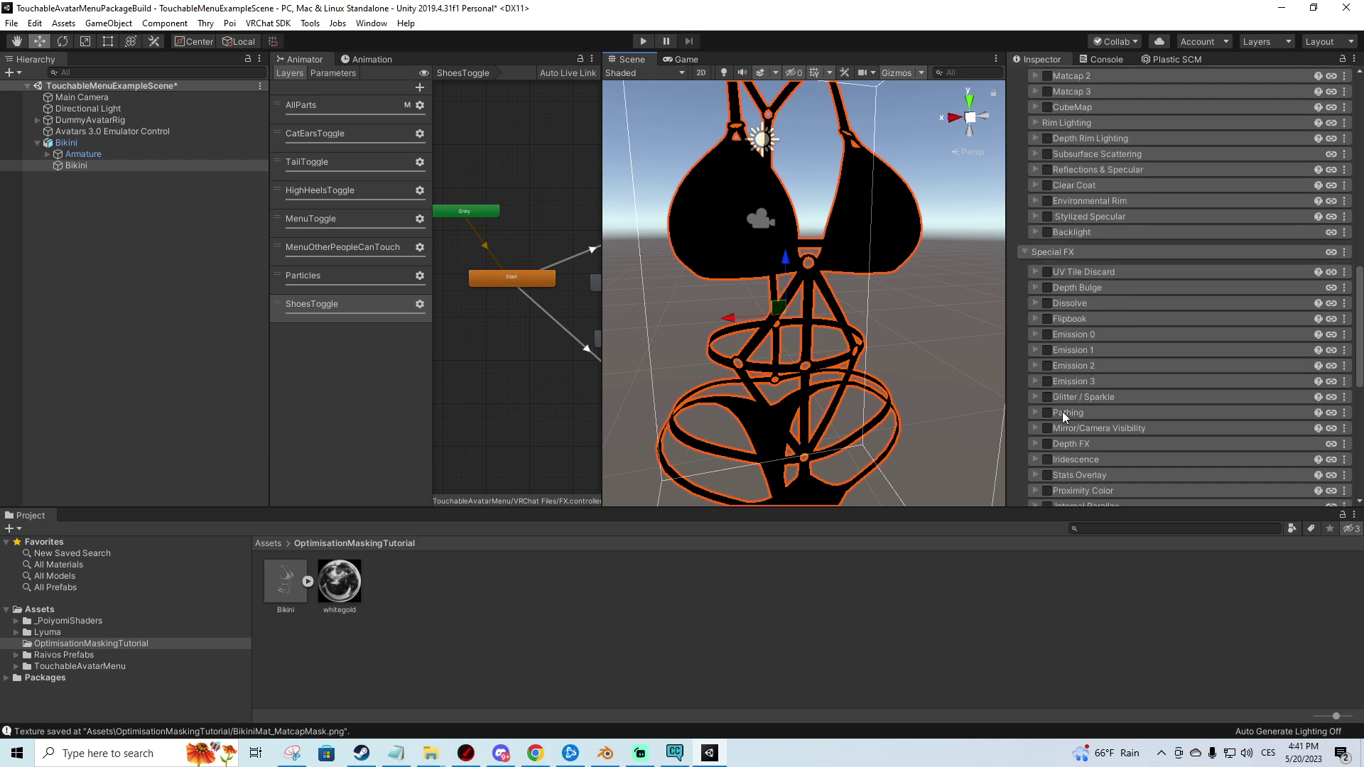
- Expand Glitter / Sparkle to show Angle mode, Circle shape, Add blend and density 300
left_click(1037, 397)
scroll(1037, 398, "down", 3)
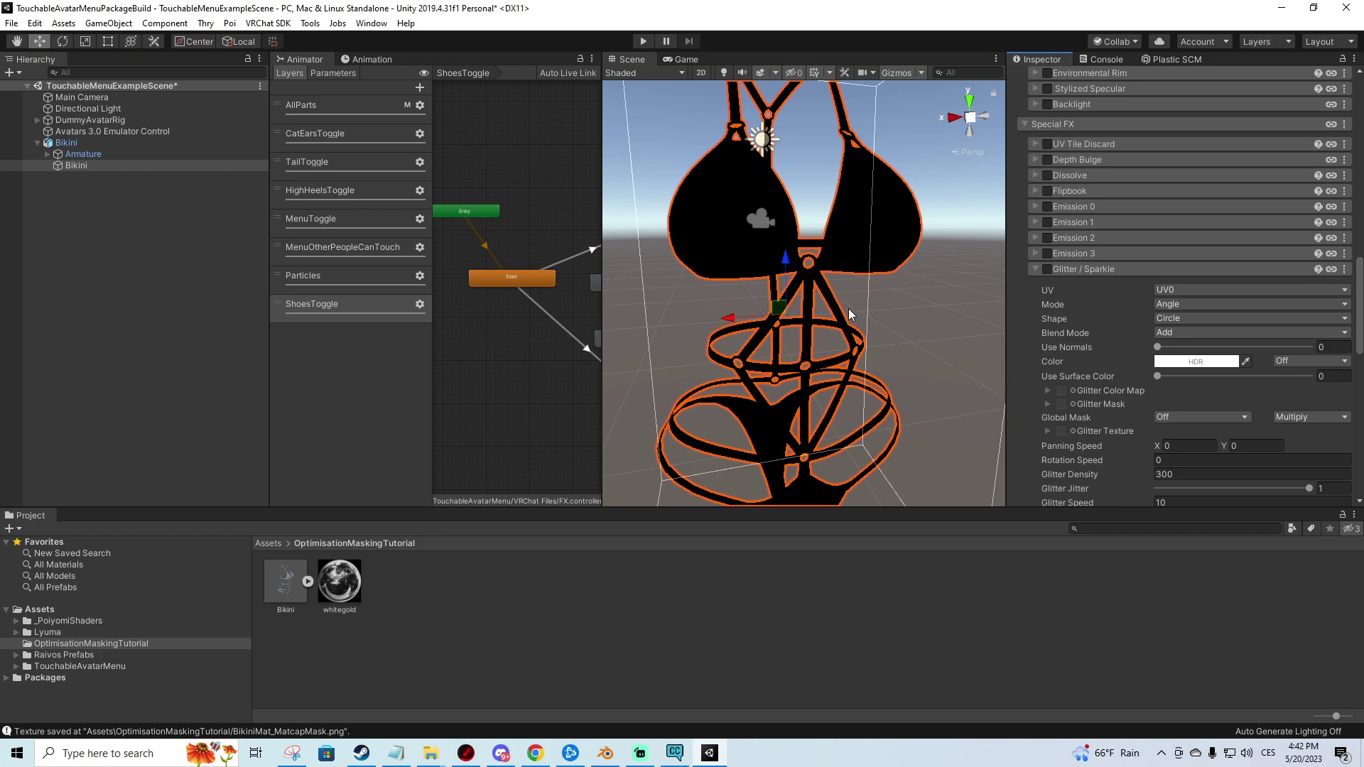
middle_click_drag(895, 232, 893, 248)
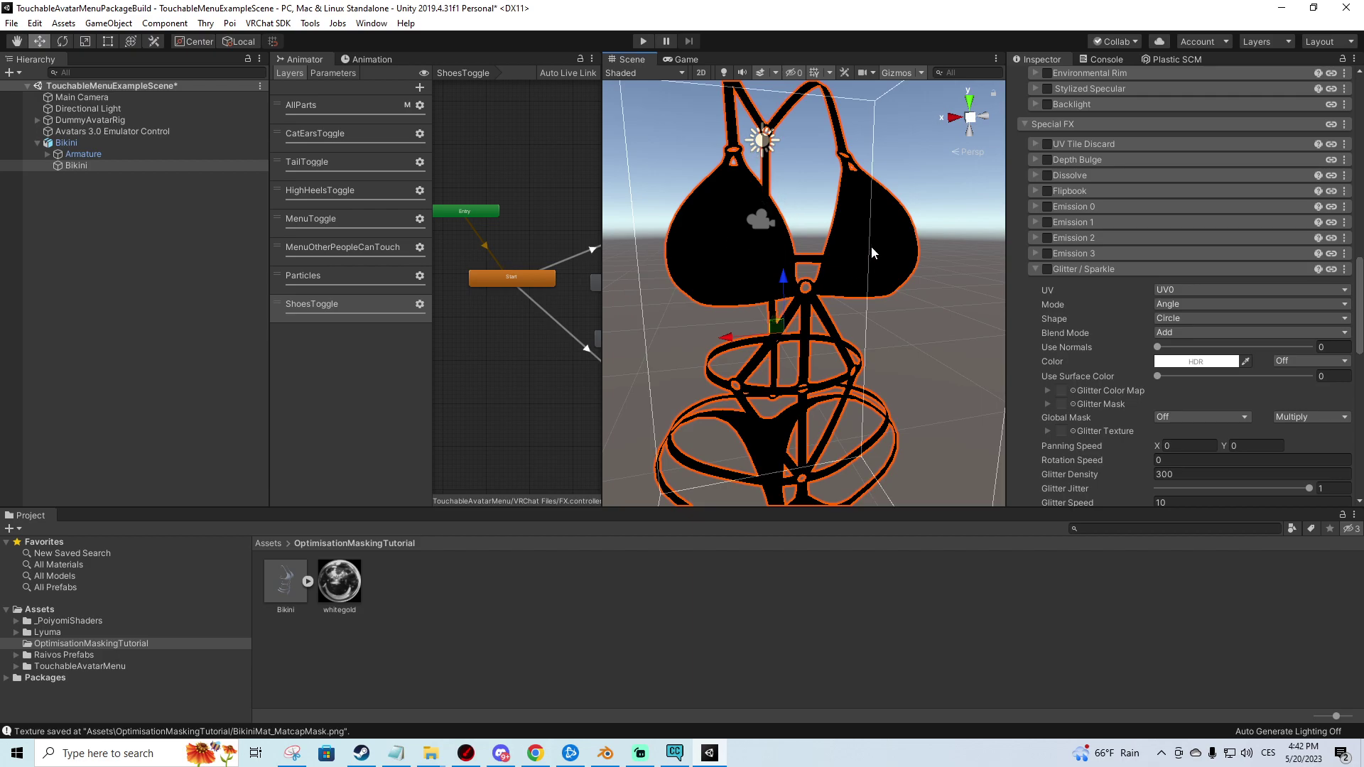
- Point the FBX import browser at the E:\Tutorials\BikiniMasking folder by pasting its copied path
left_click(600, 758)
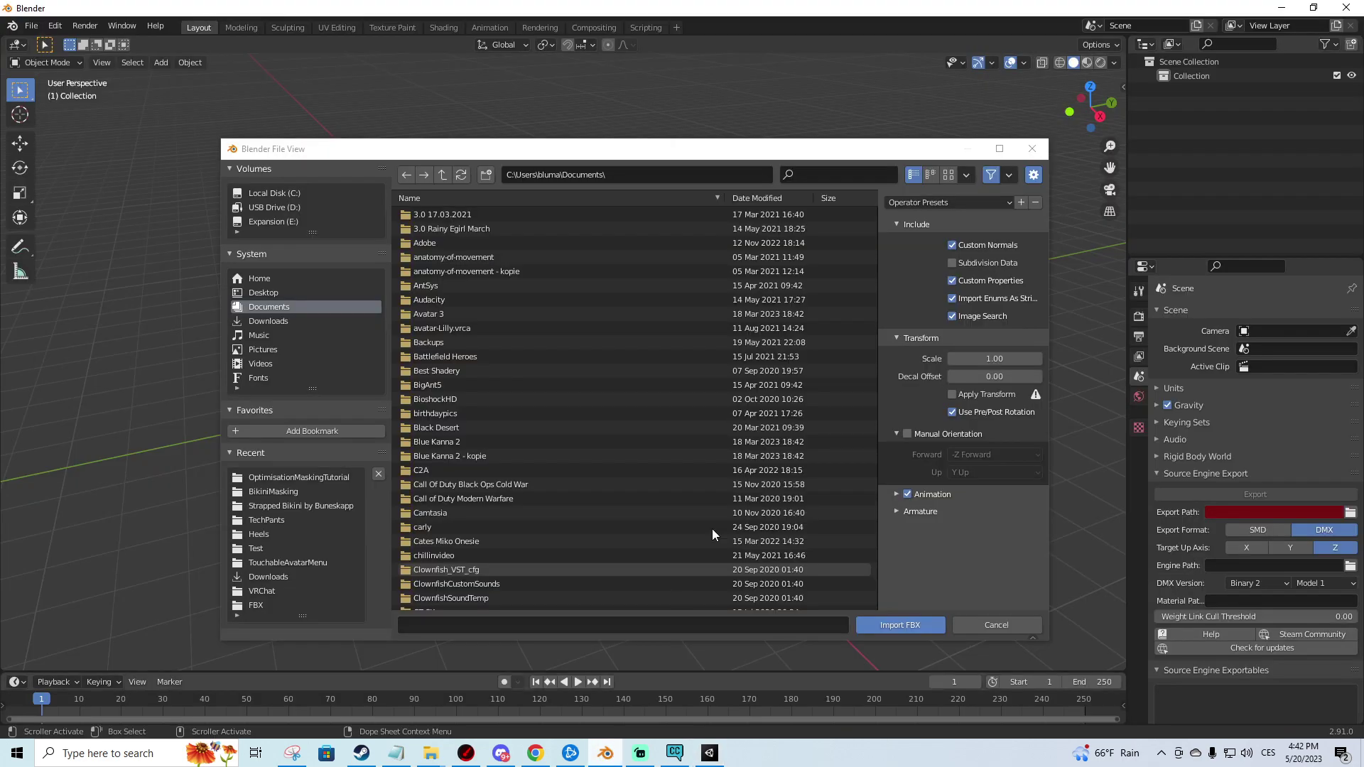
left_click_drag(531, 147, 500, 158)
left_click(578, 186)
type("https://github.com/lyuma/Av3Emulator")
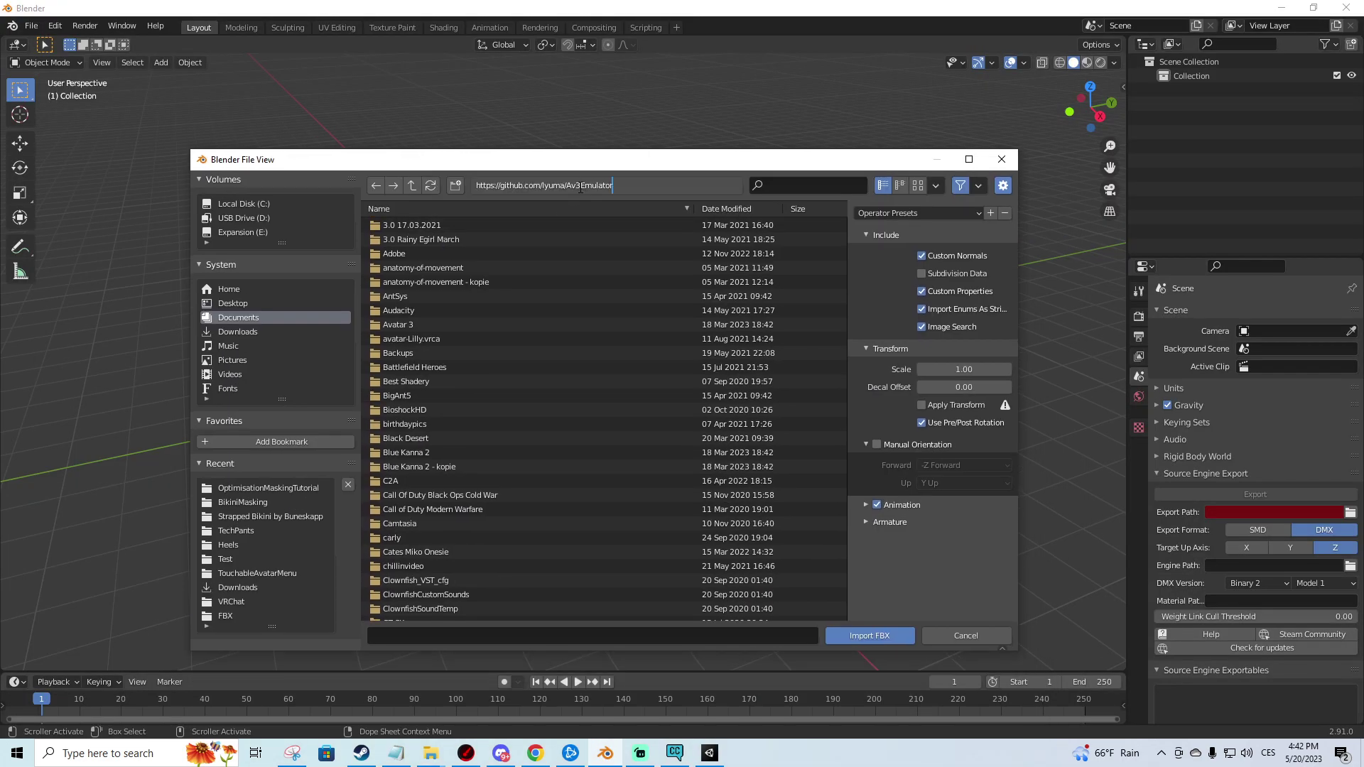
mouse_move(429, 755)
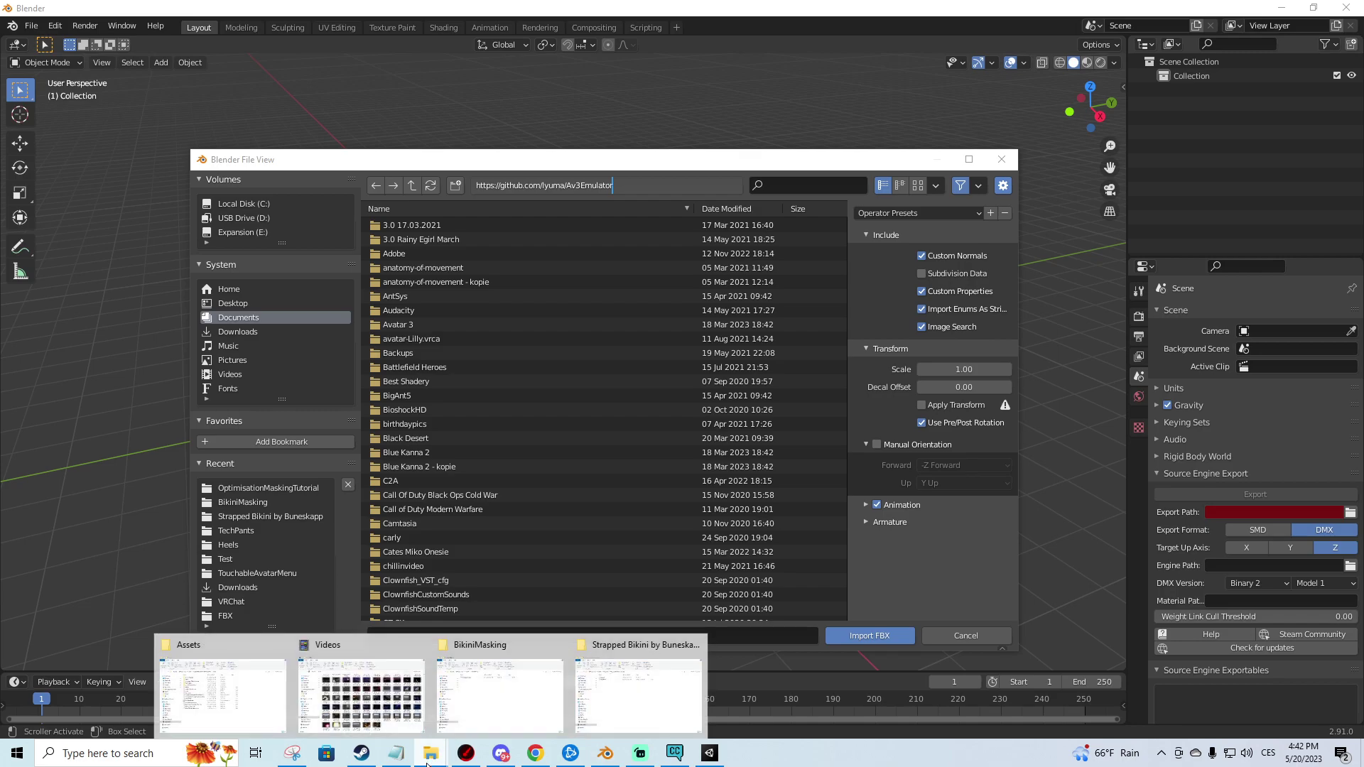
left_click(638, 693)
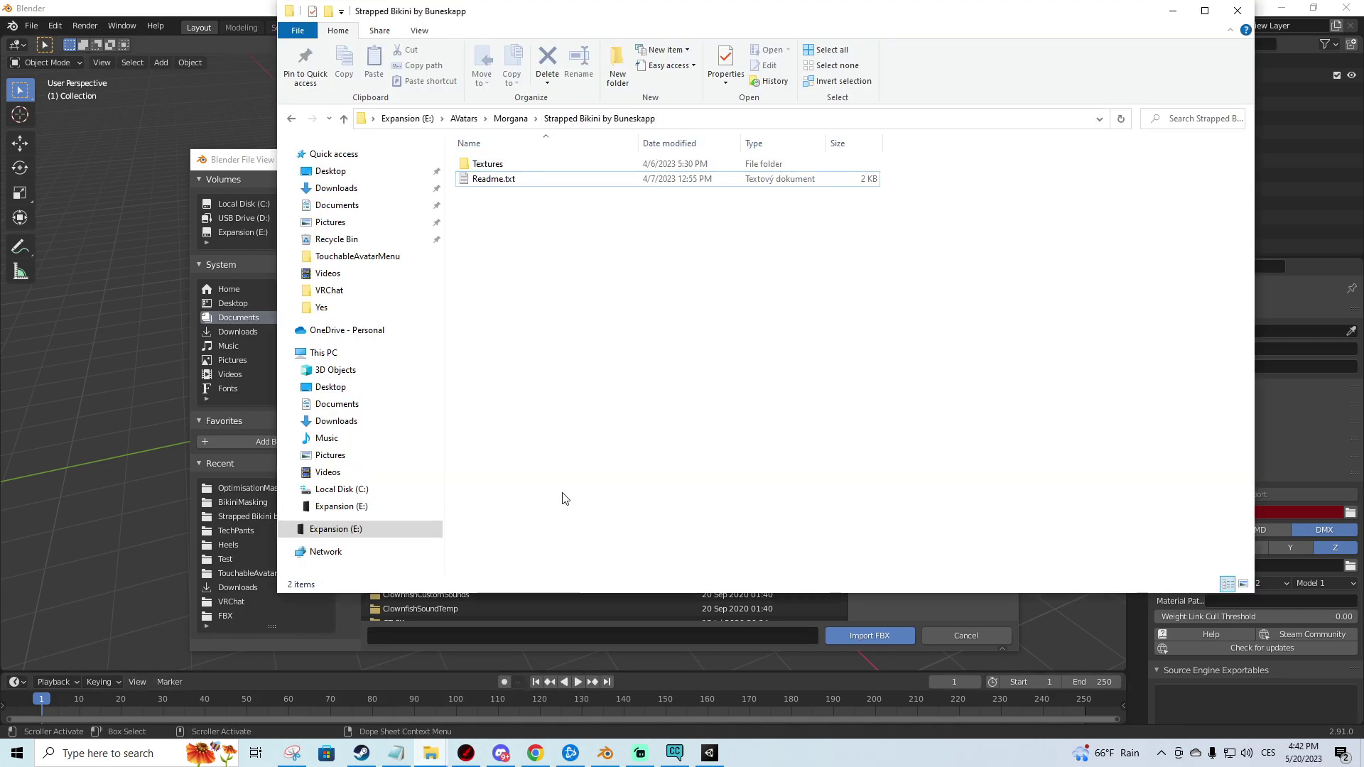
left_click(431, 753)
mouse_move(431, 753)
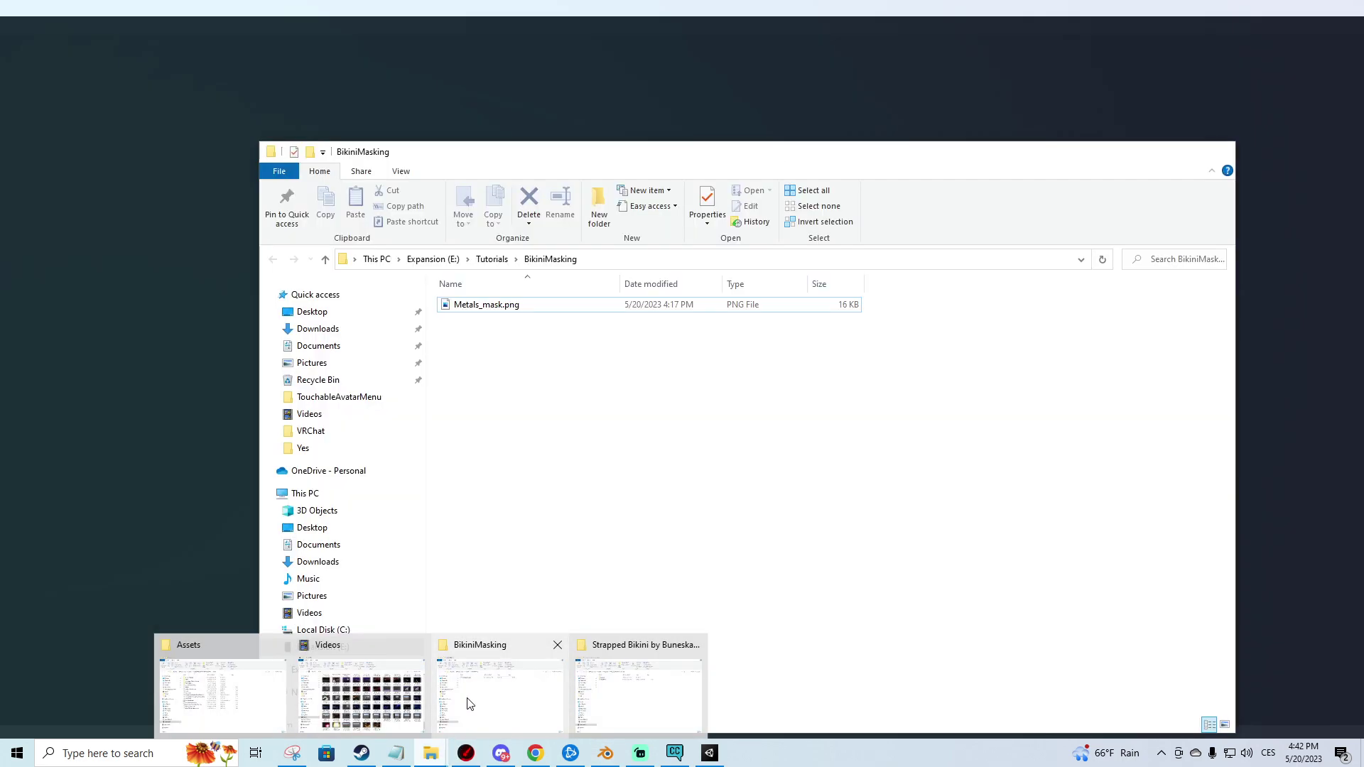
left_click(469, 704)
left_click(664, 259)
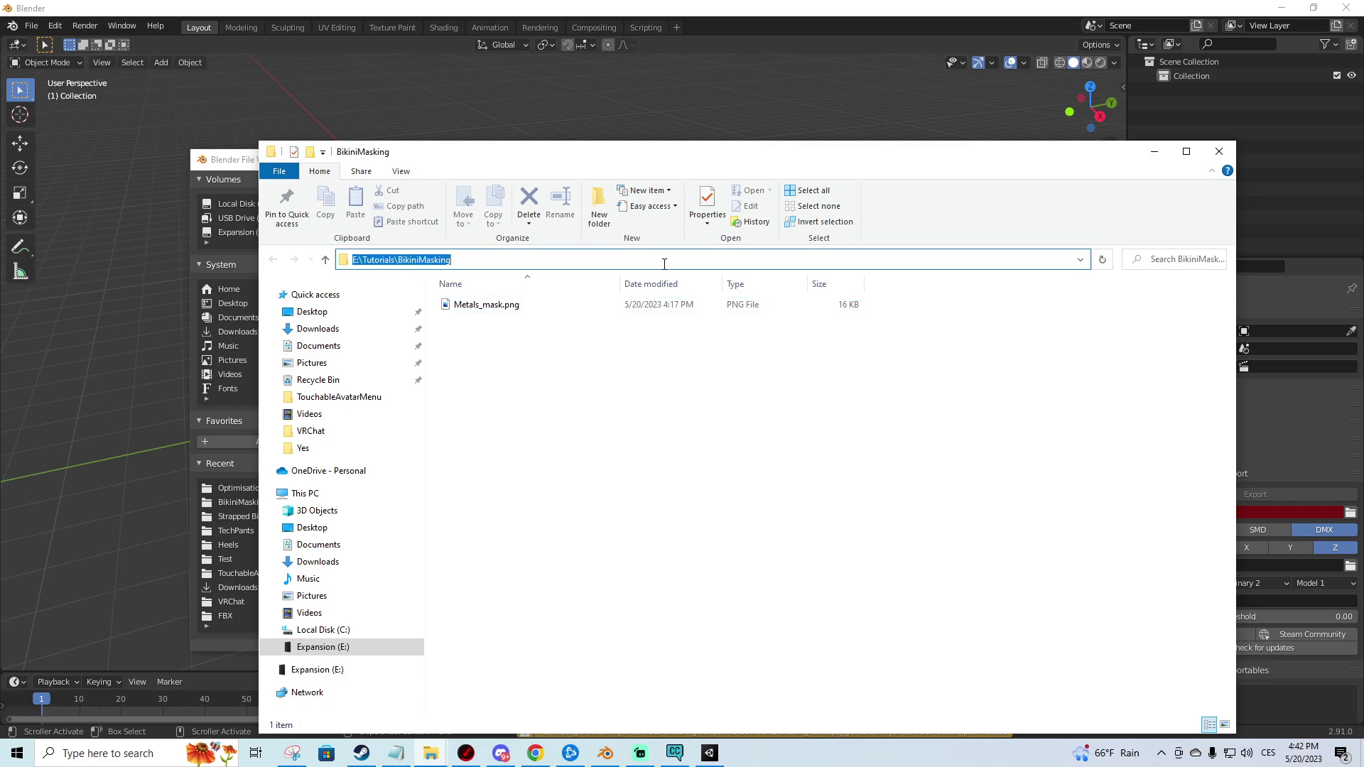
key("ctrl+c")
left_click(1140, 156)
left_click(682, 186)
key("ctrl+v")
key("Return")
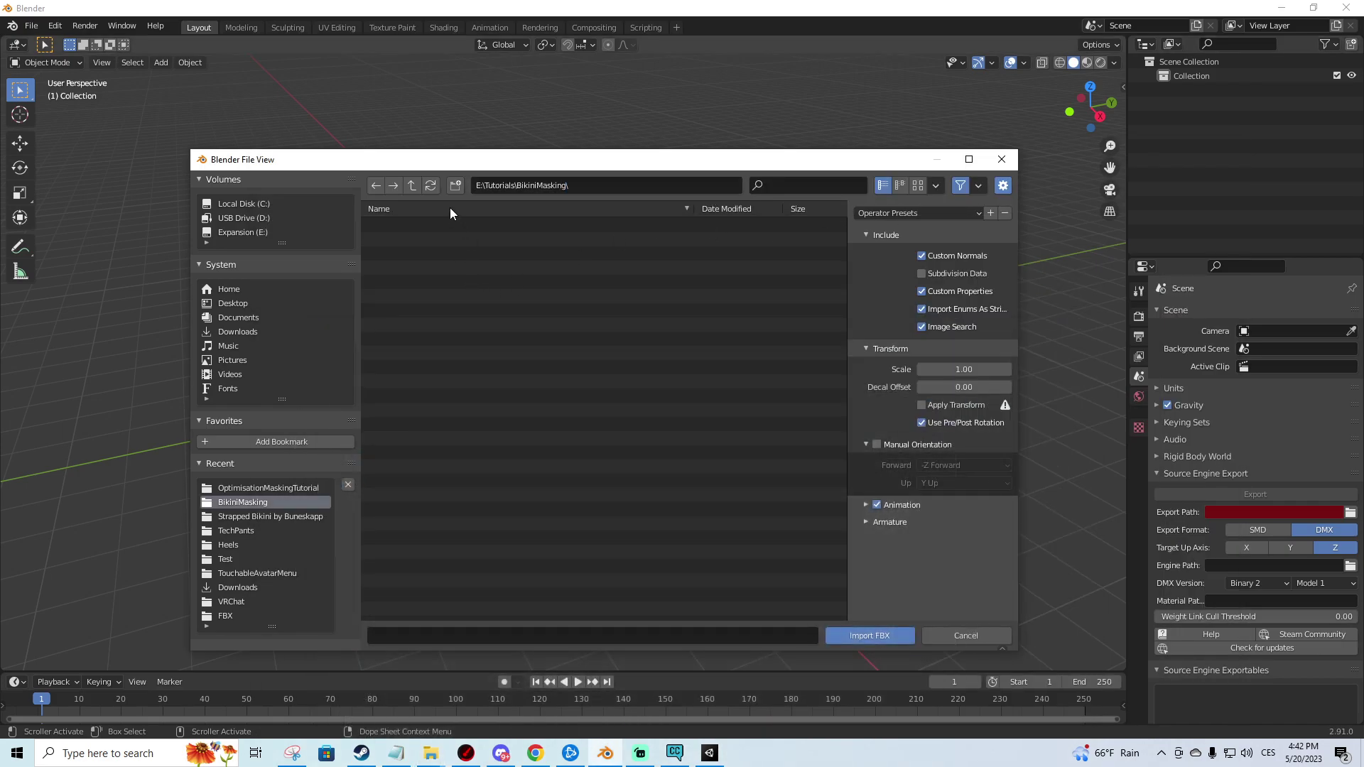
- Paste the Unity project's Assets path into the browser and open the OptimisationMaskingTutorial folder
left_click(411, 187)
left_click(431, 753)
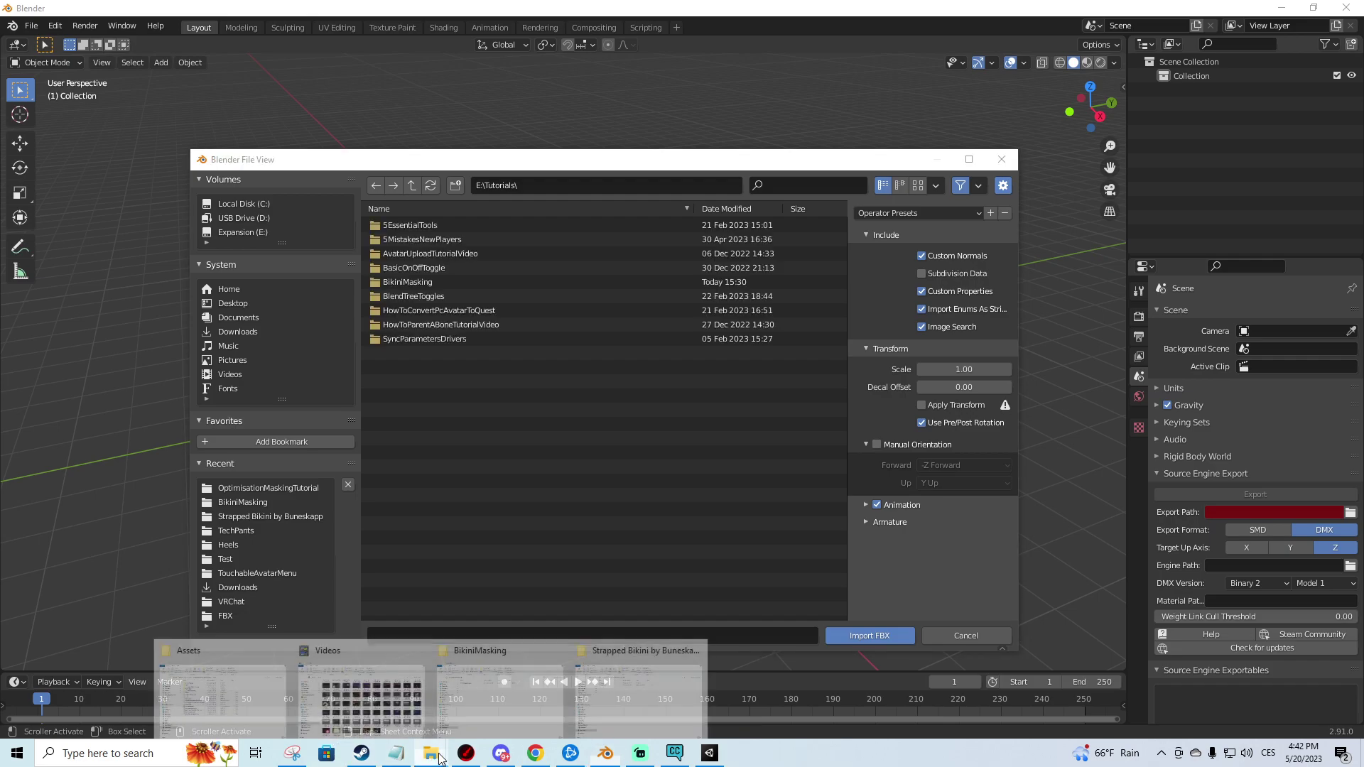
left_click(245, 695)
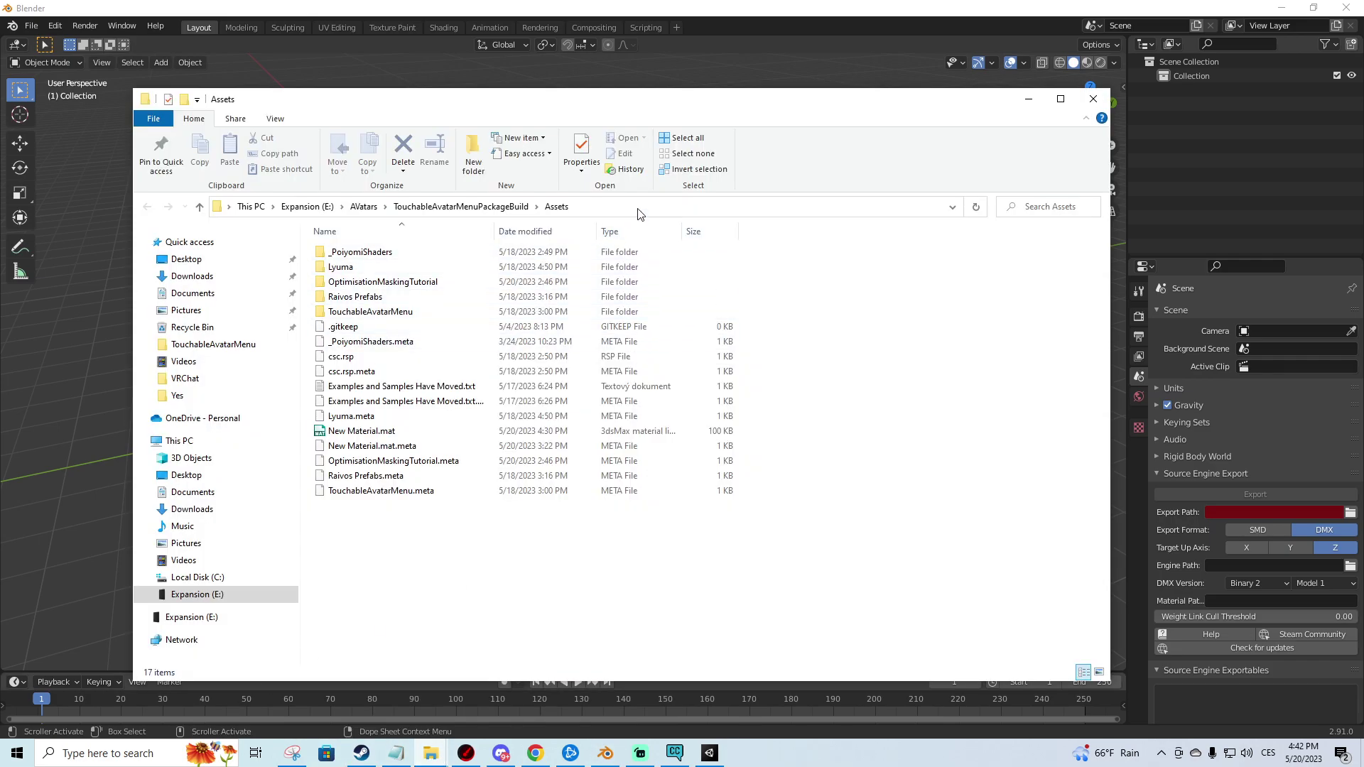
left_click(731, 206)
key("ctrl+c")
left_click(1028, 99)
left_click(662, 185)
key("ctrl+v")
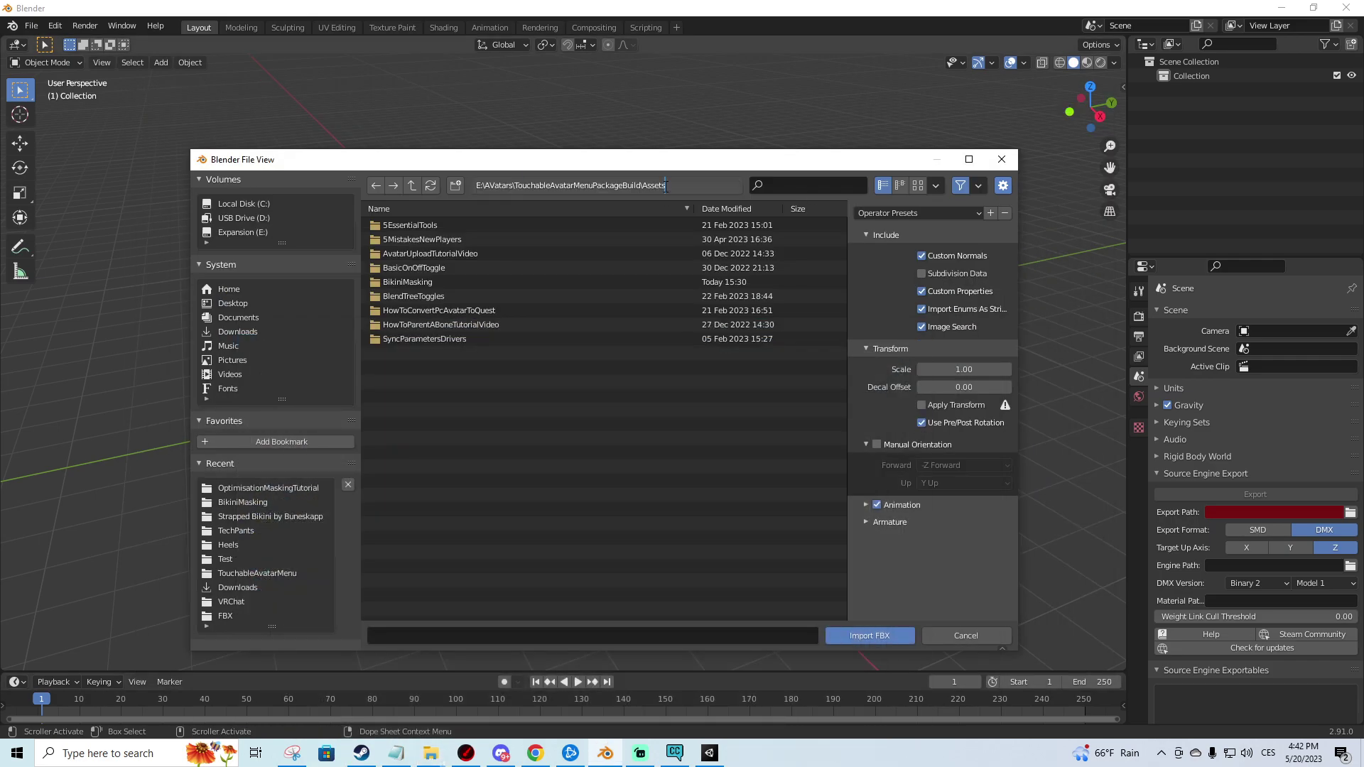
key("Return")
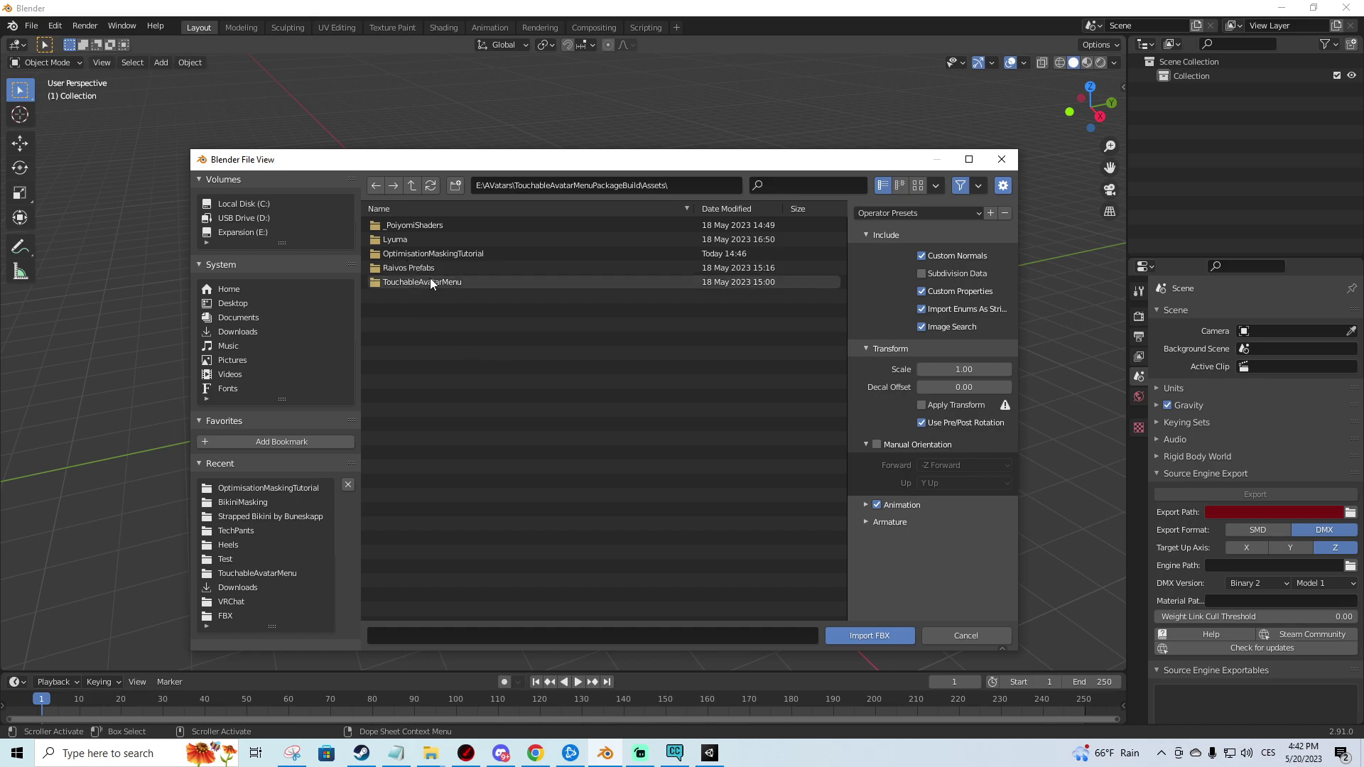
double_click(437, 255)
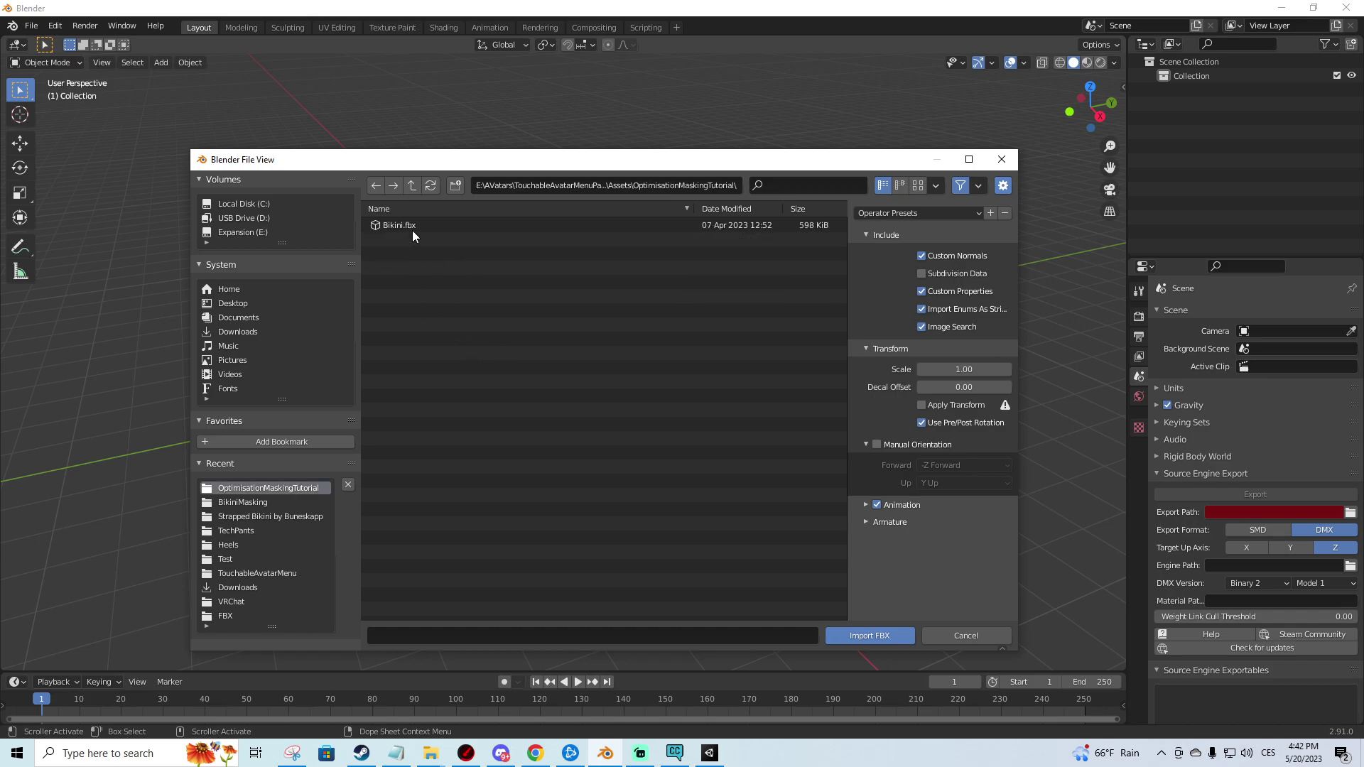
- Import Bikini.fbx and turn the view to face the model's torso
double_click(411, 228)
scroll(622, 368, "up", 6)
middle_click_drag(532, 310, 667, 303)
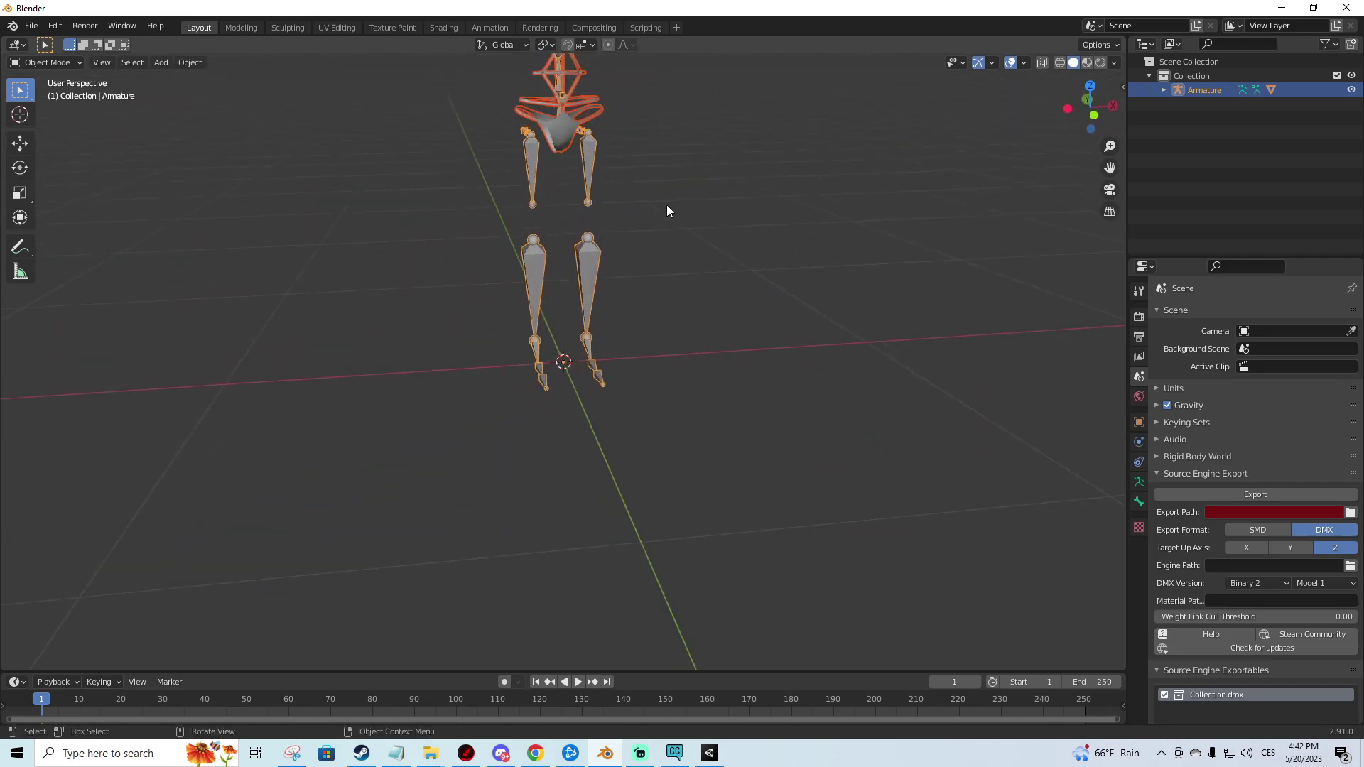
middle_click_drag(666, 204, 689, 451, "shift")
scroll(687, 415, "up", 2)
scroll(676, 352, "up", 1)
- Put the Bikini mesh in Edit Mode and show its UV layout in the UV Editing workspace
left_click(676, 354)
scroll(658, 346, "up", 2)
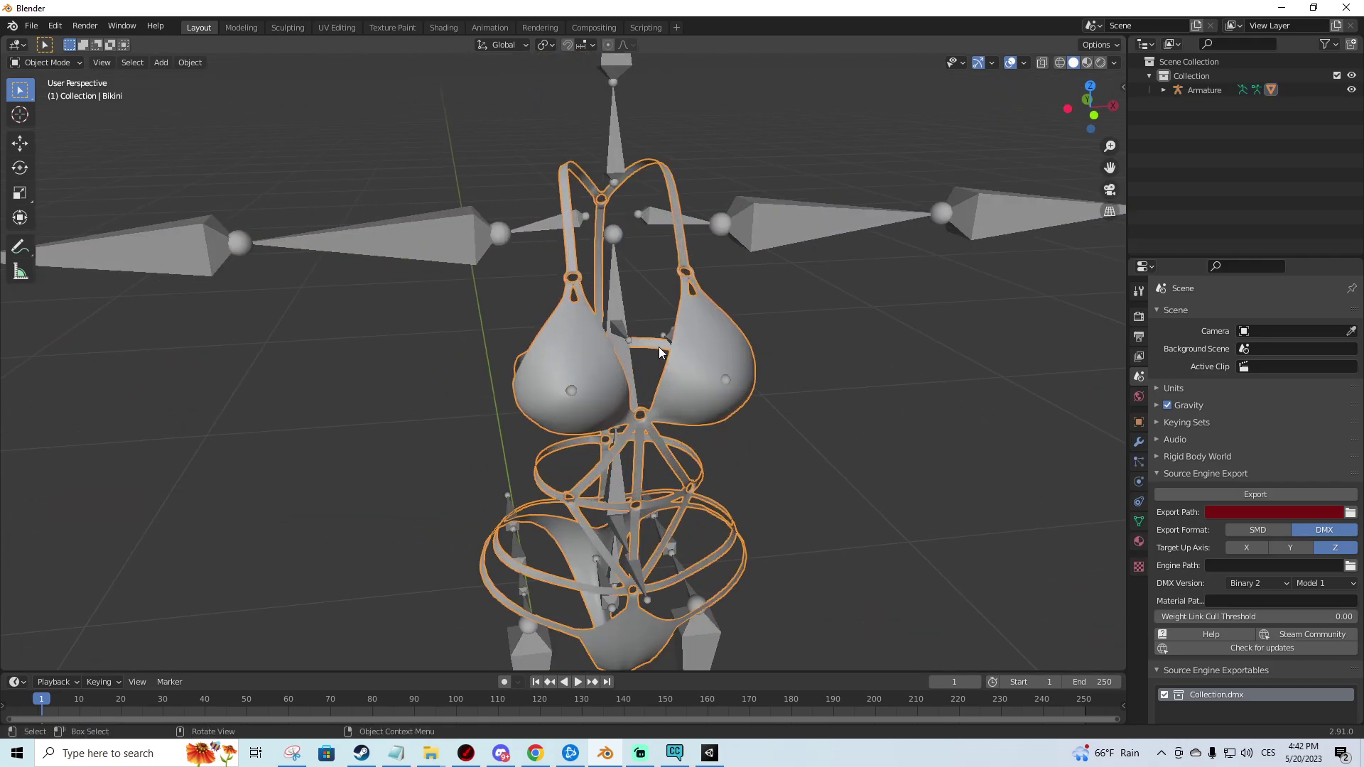
key("Tab")
scroll(640, 307, "up", 2)
scroll(641, 307, "up", 3)
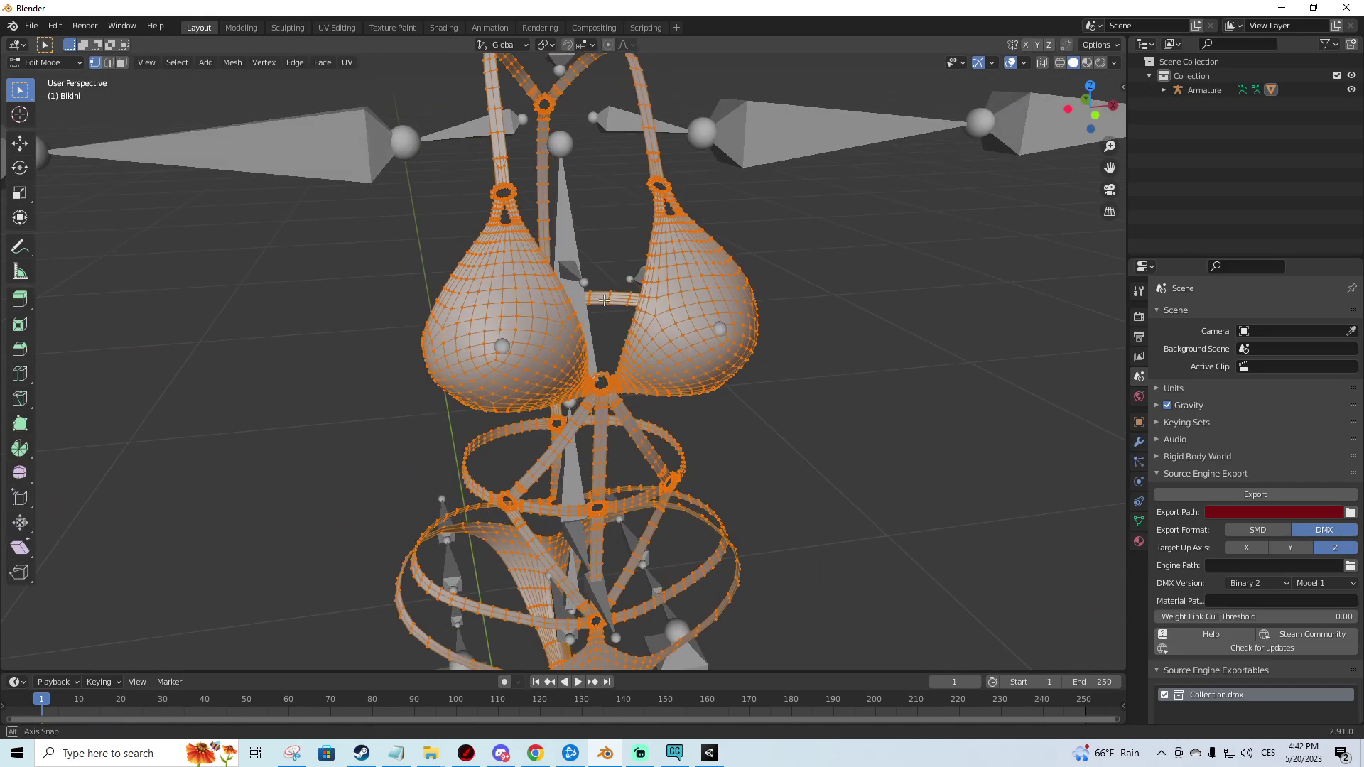
left_click(337, 28)
scroll(277, 412, "up", 5)
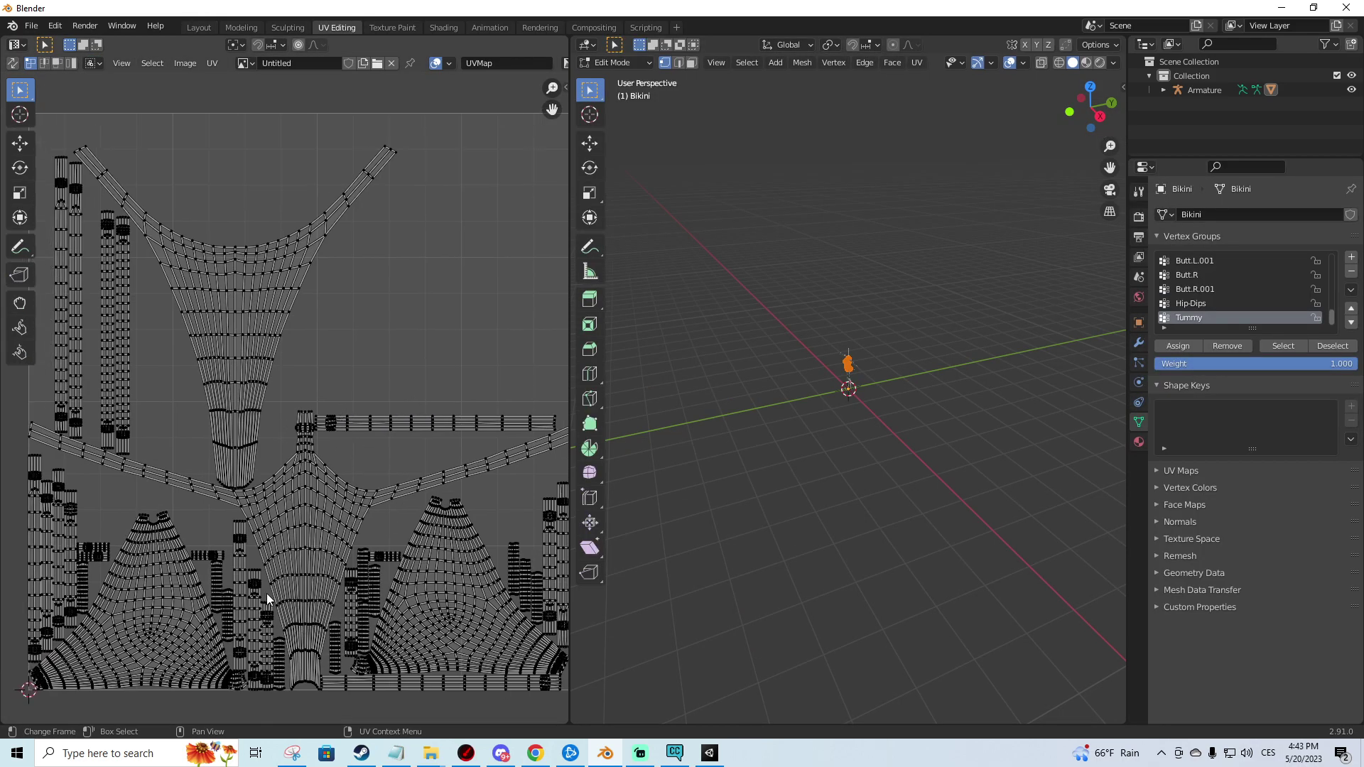
middle_click_drag(444, 591, 339, 523)
middle_click_drag(25, 441, 317, 378)
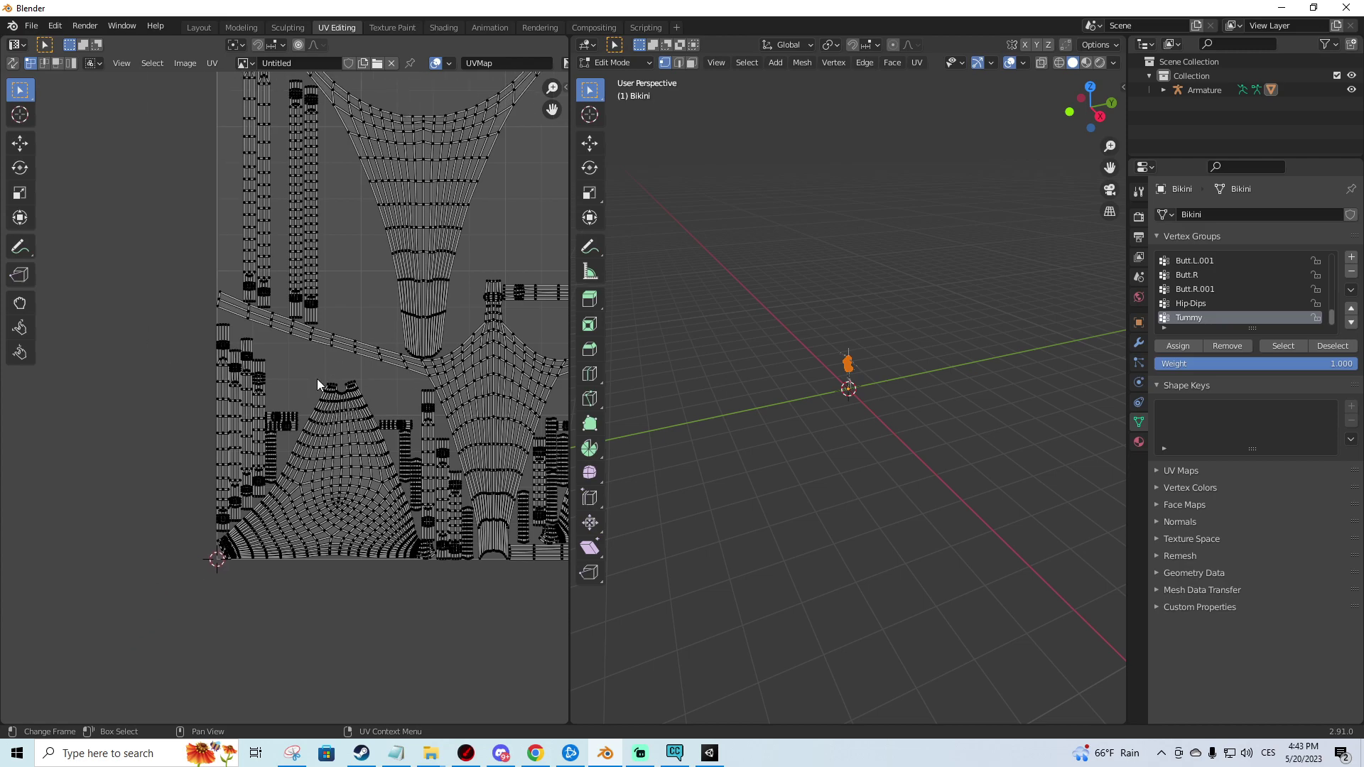
scroll(286, 397, "up", 3)
scroll(806, 305, "up", 15)
- Orbit and zoom the 3D view in close on the left strap rings
middle_click_drag(790, 298, 922, 293)
scroll(888, 214, "down", 2)
middle_click_drag(876, 130, 893, 427, "shift")
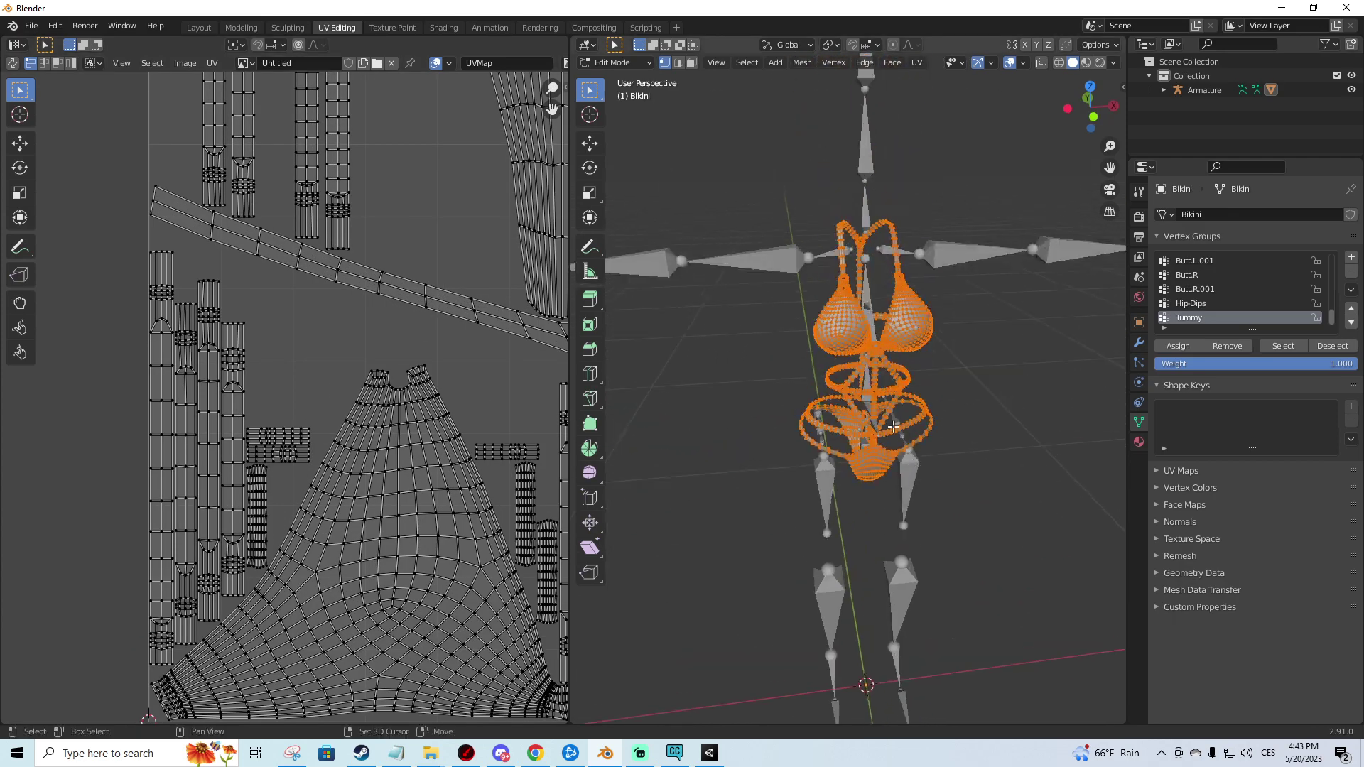
scroll(327, 355, "down", 2)
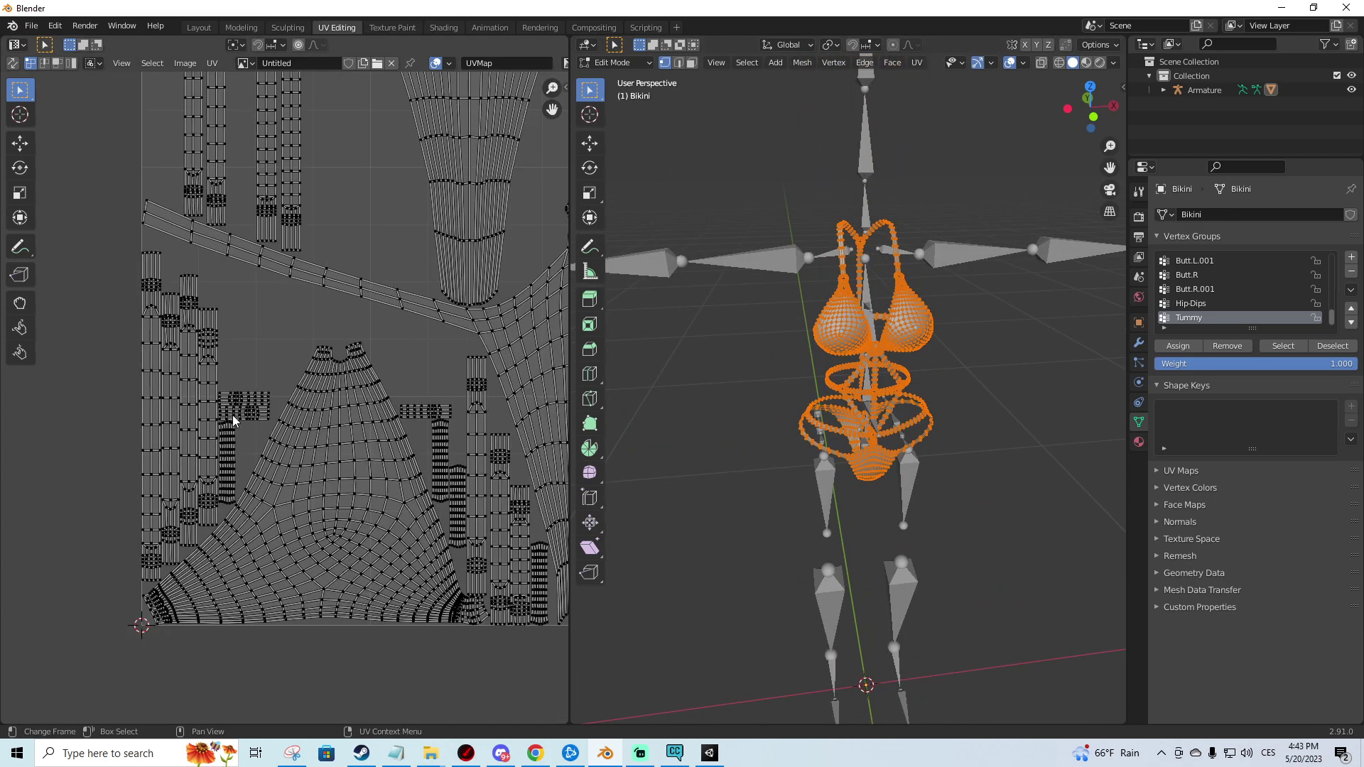
scroll(441, 433, "down", 2)
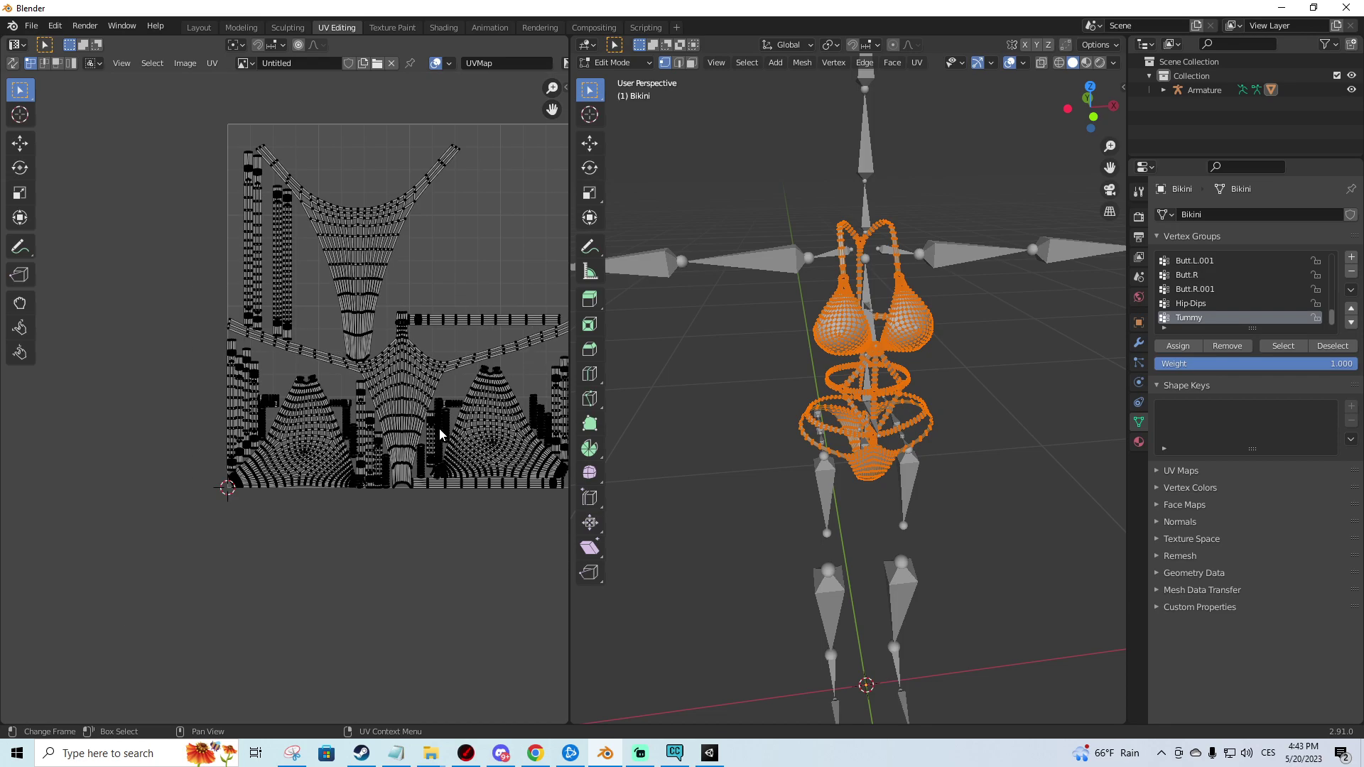
scroll(440, 433, "up", 2)
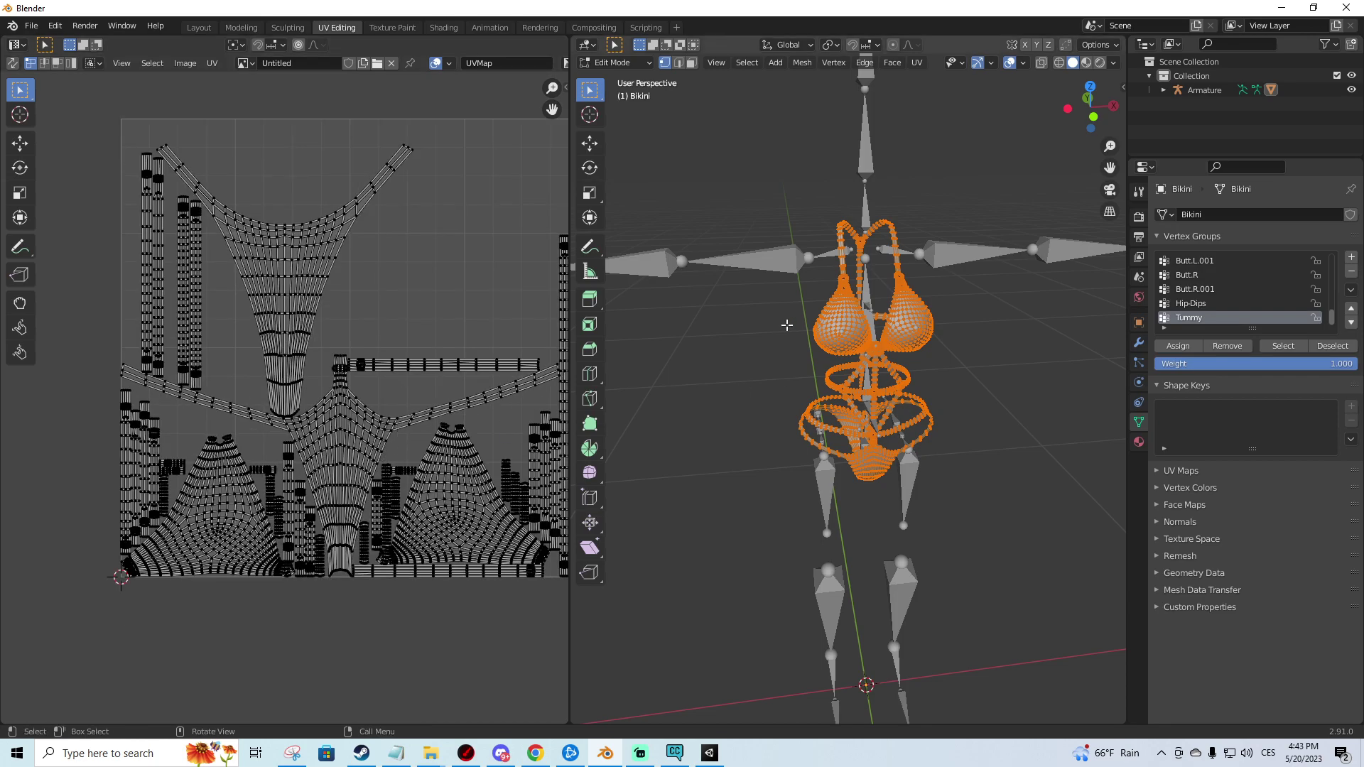
middle_click_drag(812, 309, 843, 327)
scroll(863, 328, "up", 7)
middle_click_drag(852, 106, 889, 324, "shift")
scroll(889, 324, "up", 2)
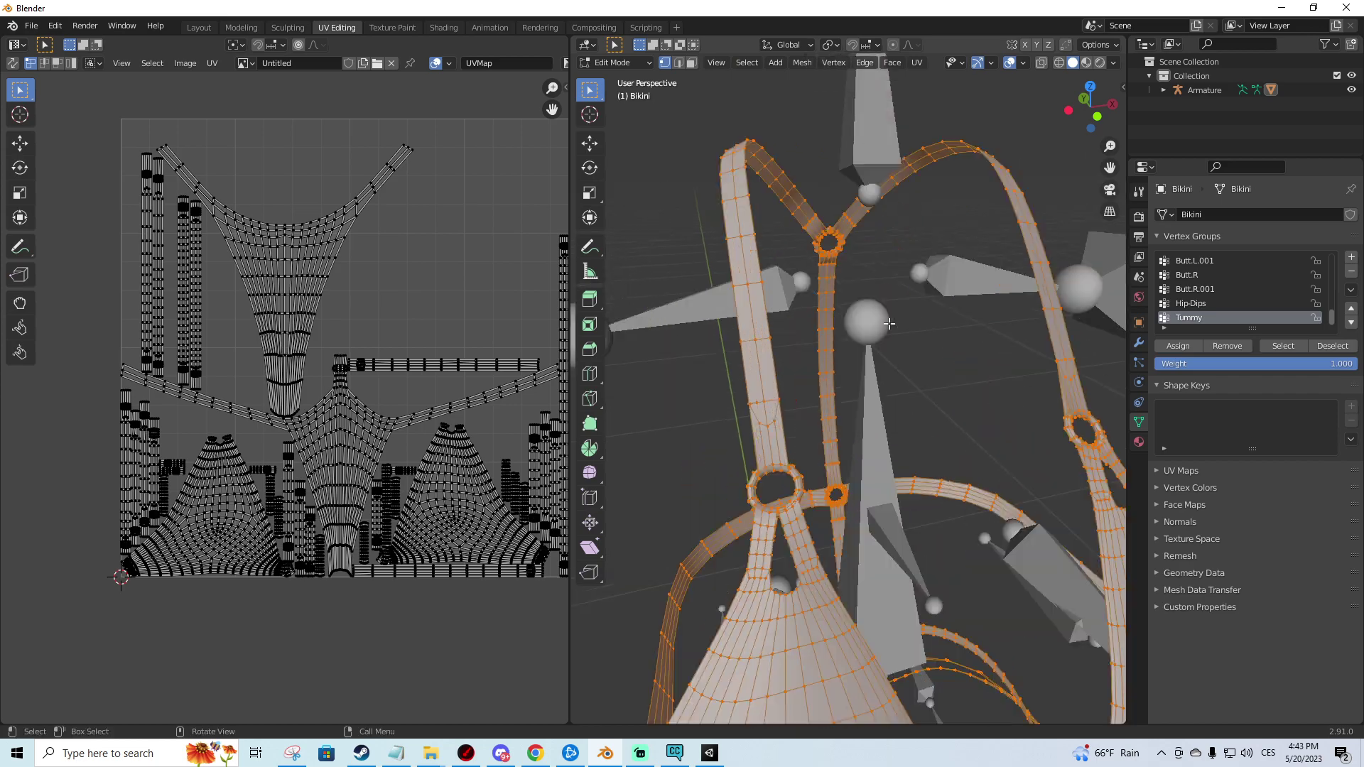
- Deselect all, then L-select the left strap, top junction and right strap rings, undoing one stray strap pick
left_click(801, 479)
key("l")
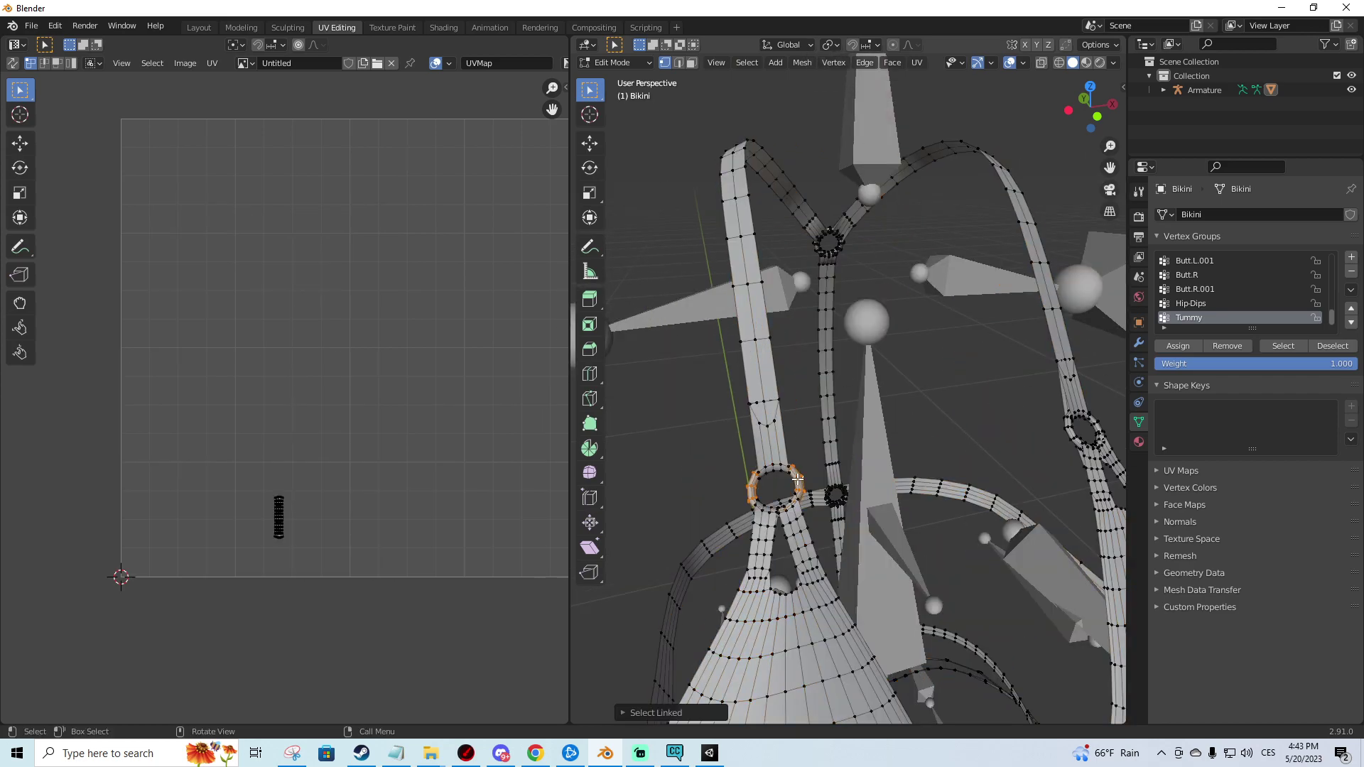
key("l")
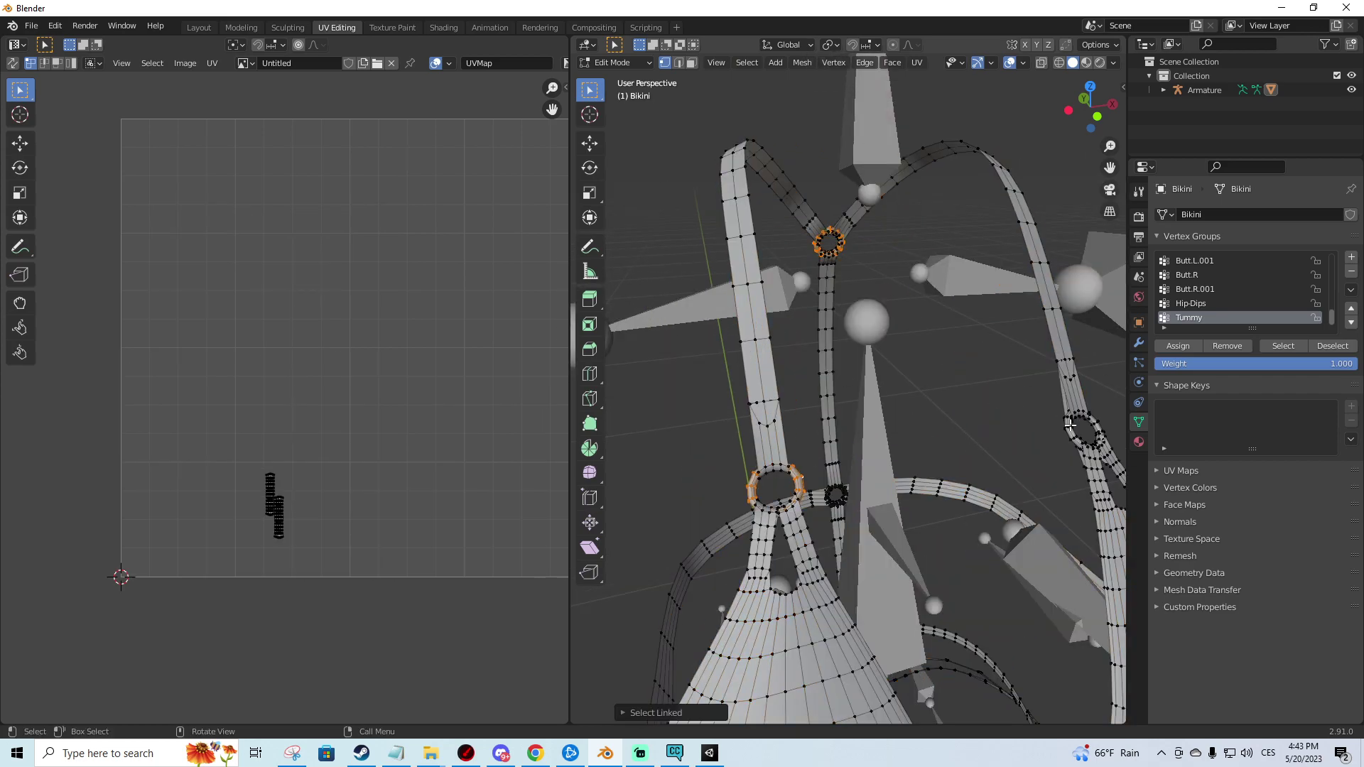
key("l")
scroll(831, 492, "up", 3)
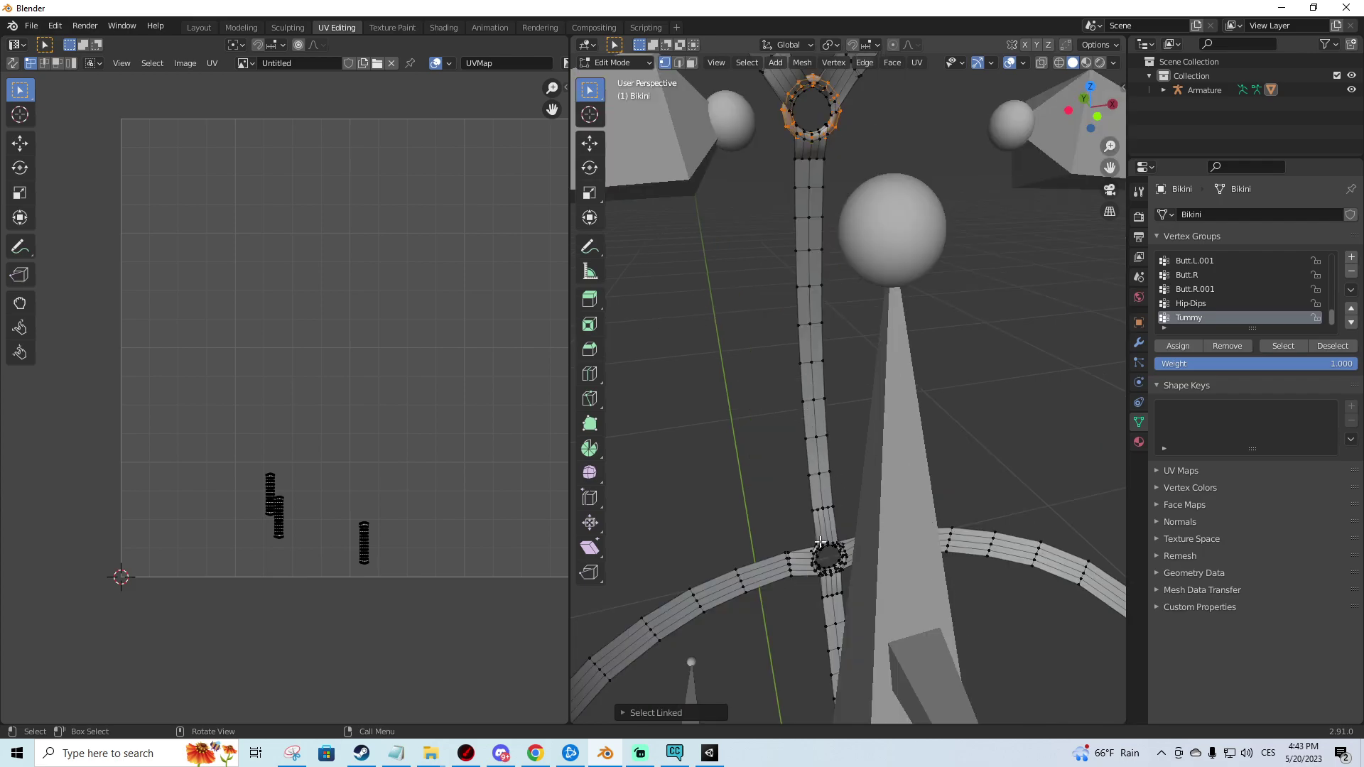
key("l")
key("ctrl+z")
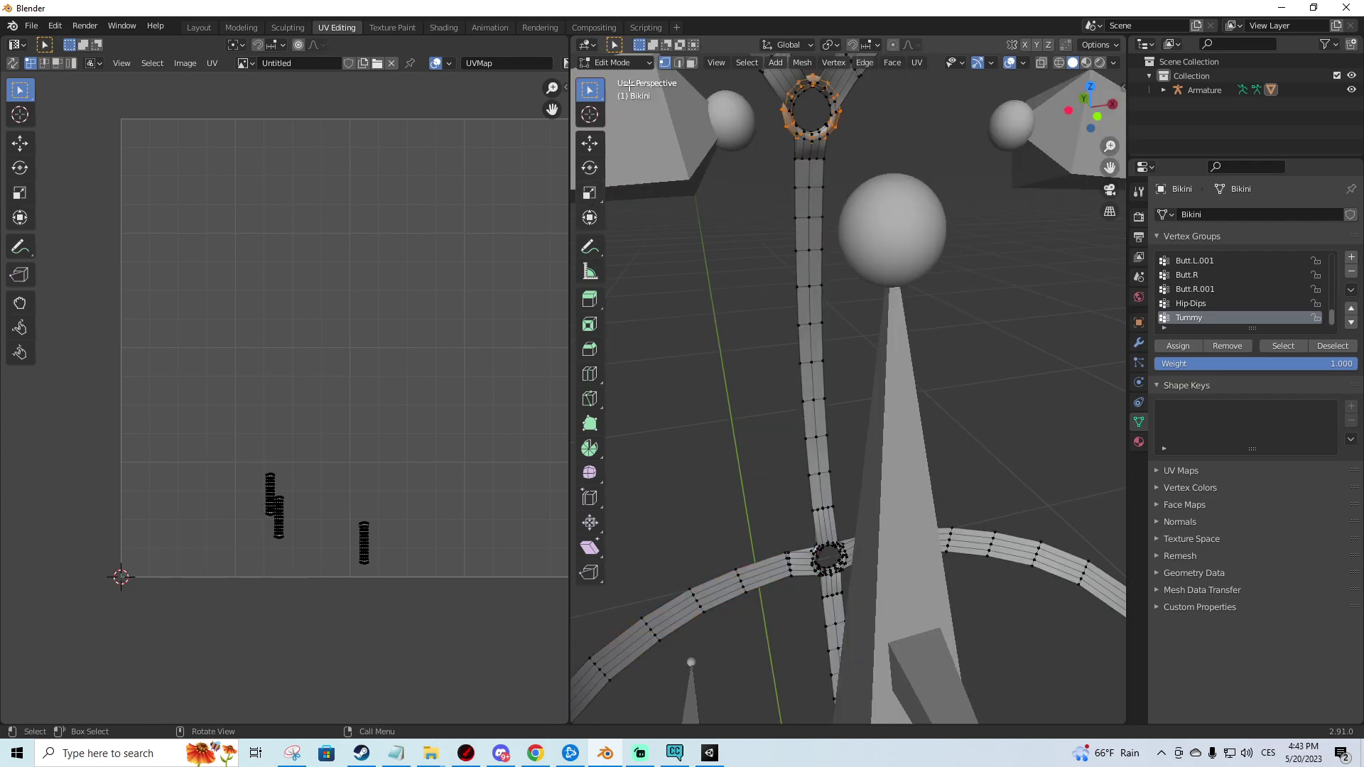
- In face select mode, add the rings at the strap crossing, between and below the cups, and one on the waist bands
left_click(691, 63)
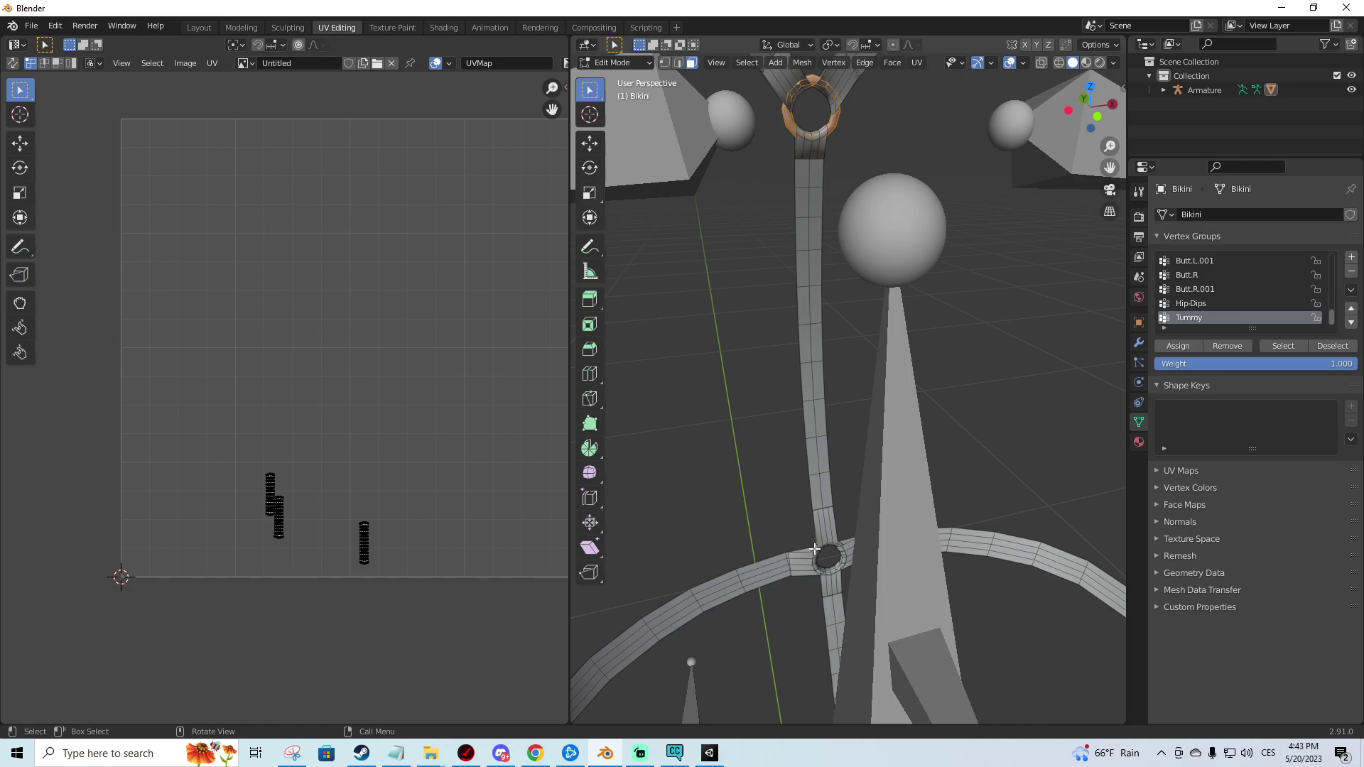
key("l")
scroll(821, 497, "down", 5)
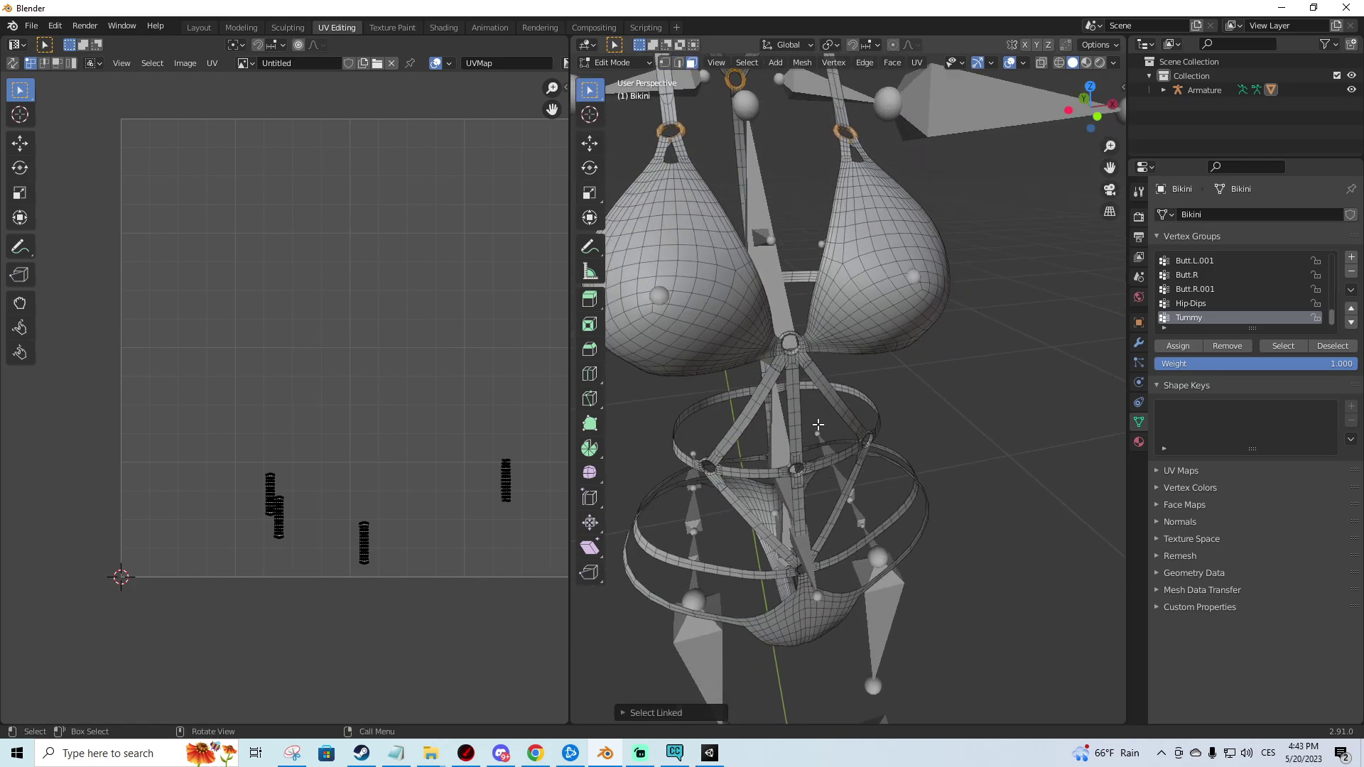
key("l")
scroll(788, 334, "up", 3)
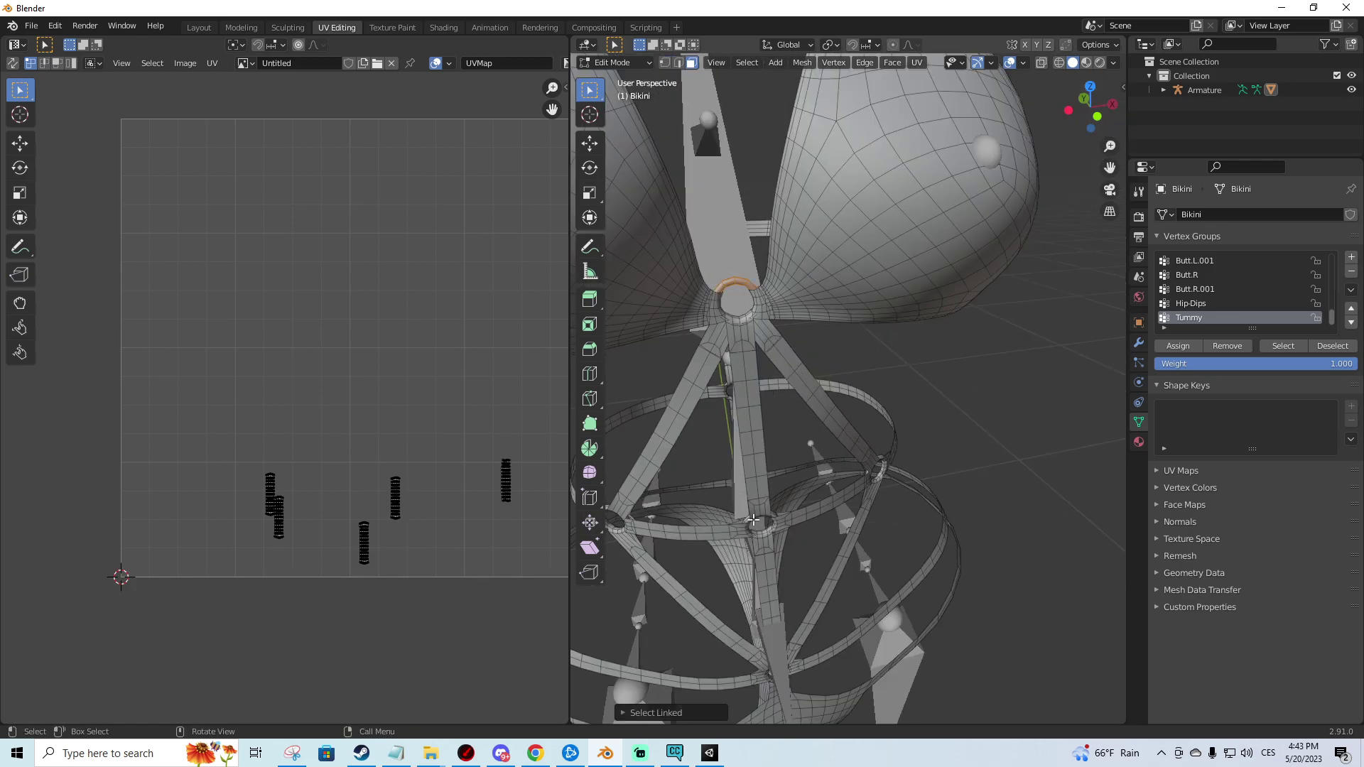
key("l")
key("l")
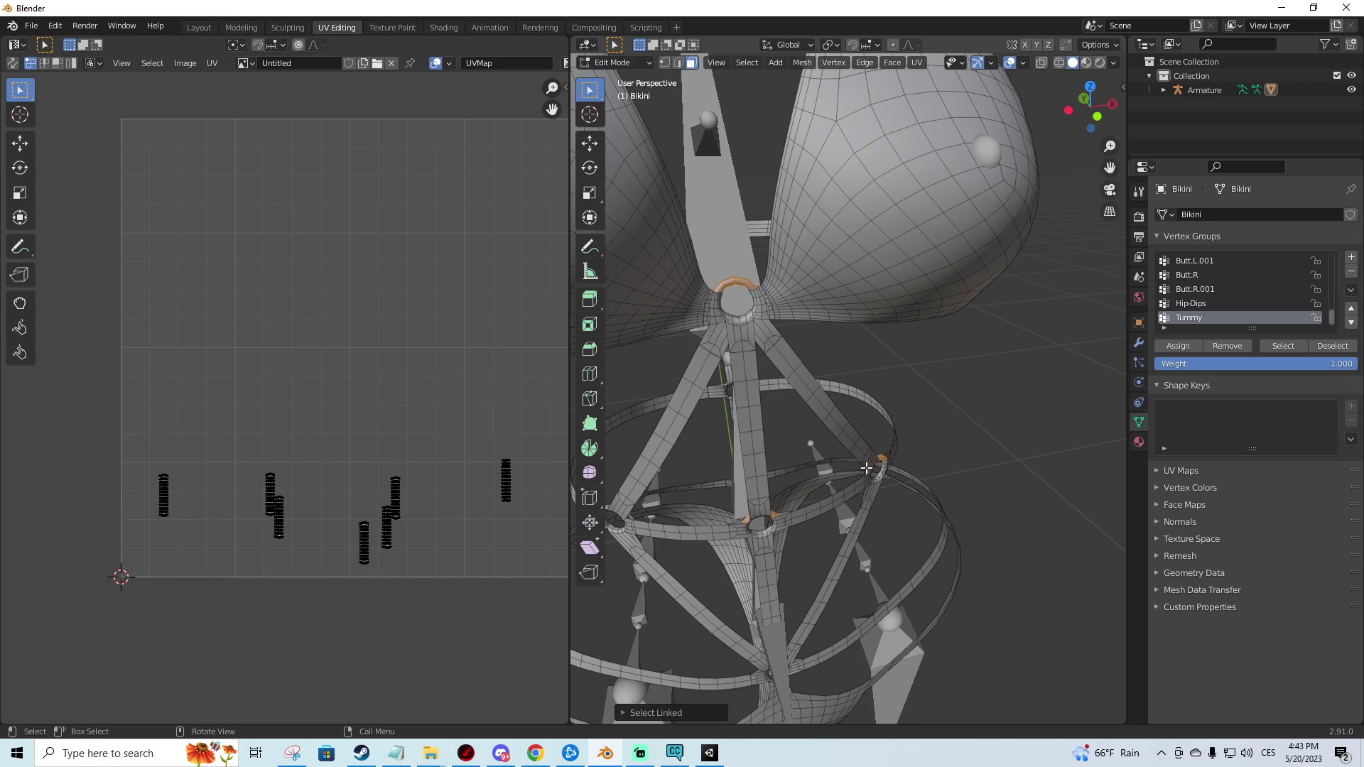
key("l")
- Add the two remaining waist rings to the selection and view the whole bikini again
middle_click_drag(629, 519, 877, 422)
scroll(877, 422, "up", 4)
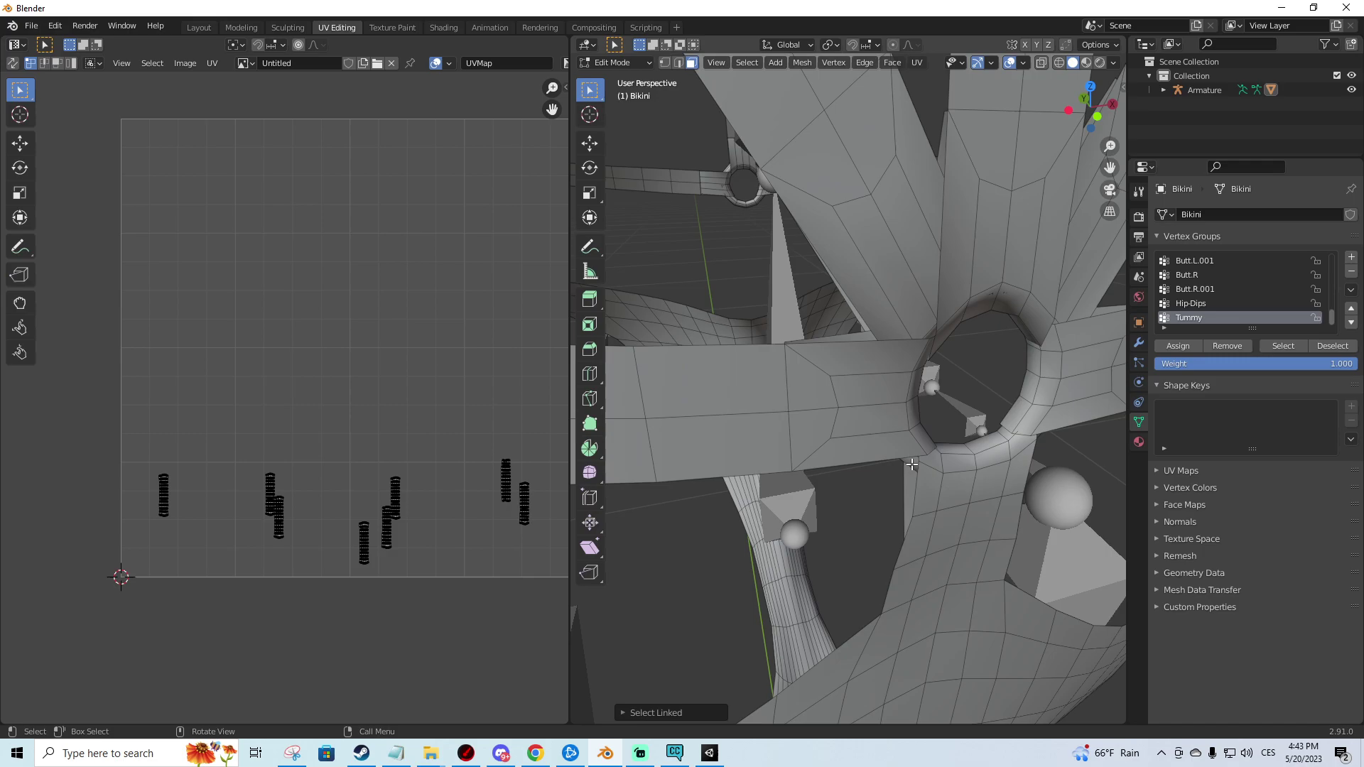
key("l")
scroll(906, 465, "down", 5)
middle_click_drag(888, 412, 886, 378)
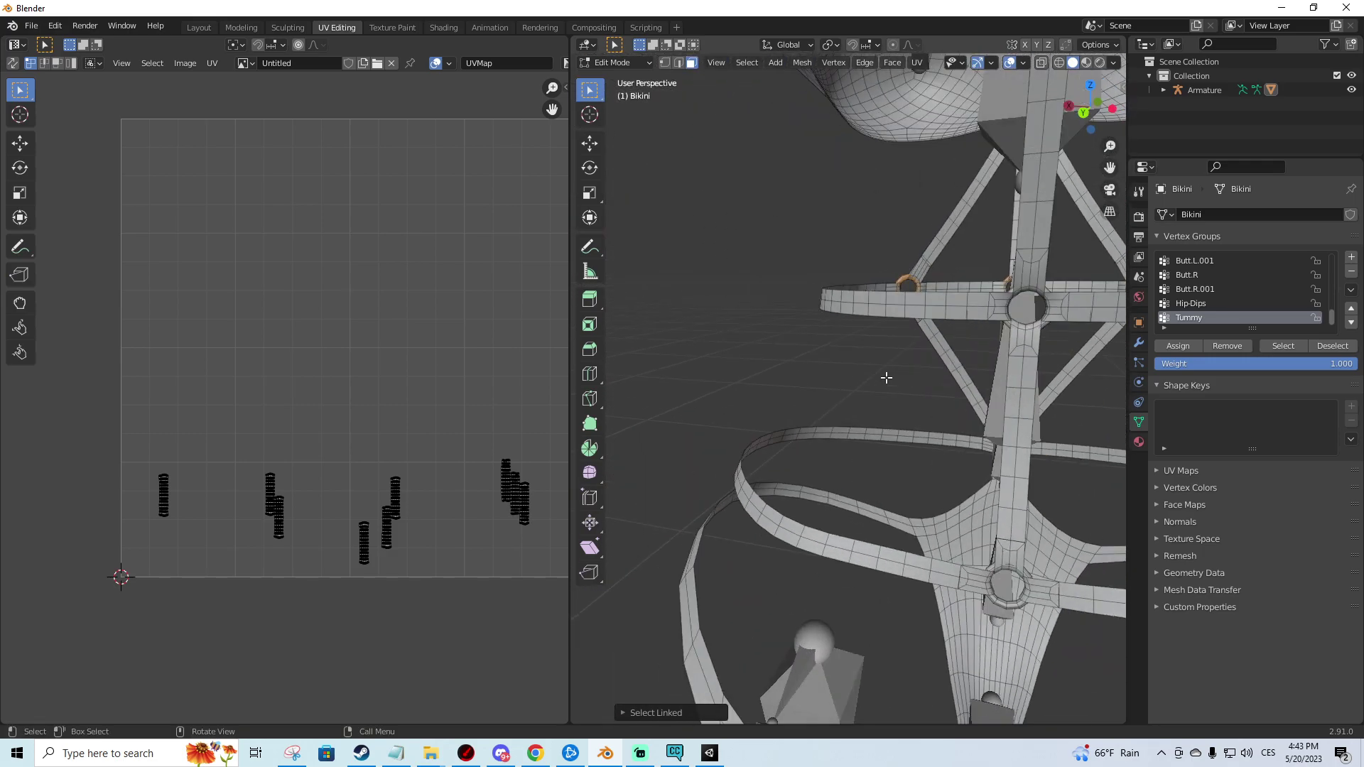
key("l")
key("l")
scroll(1001, 599, "down", 4)
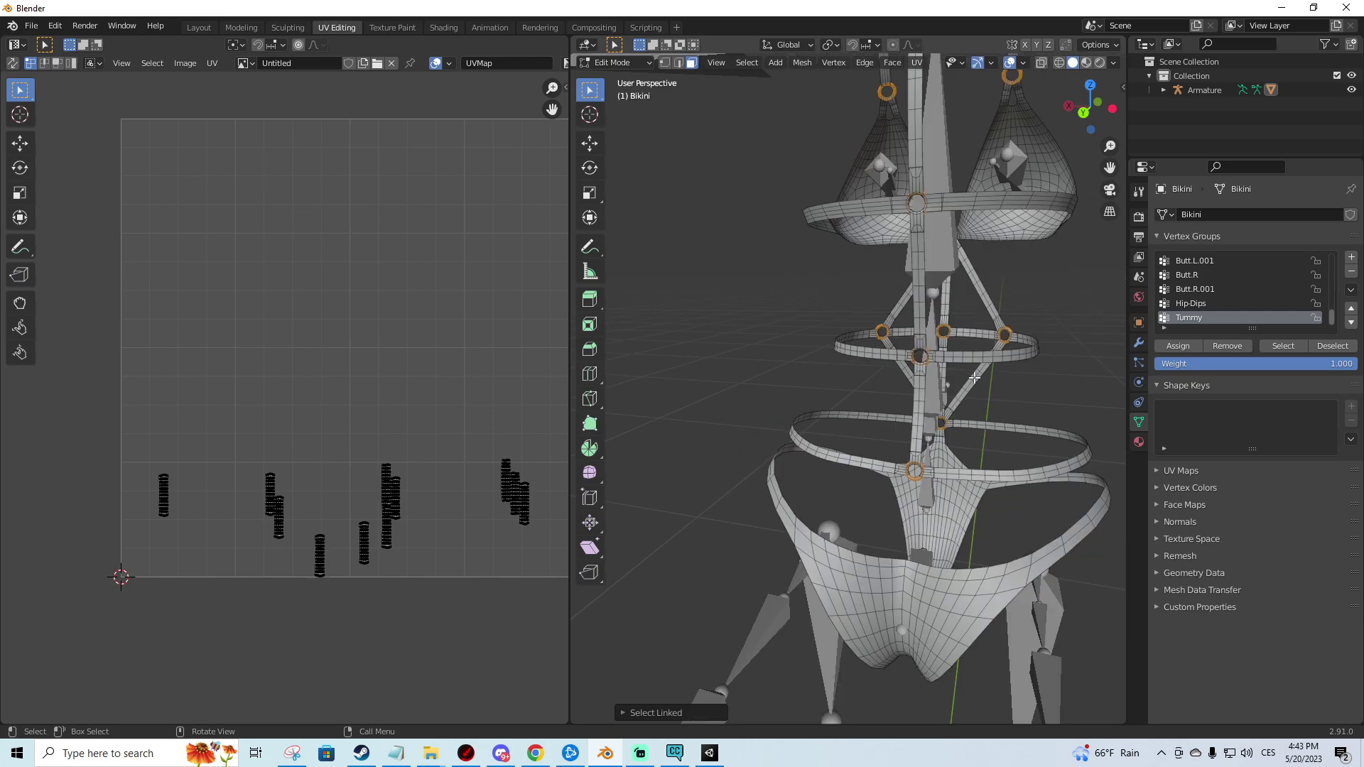
middle_click_drag(994, 589, 749, 472)
scroll(448, 404, "down", 2)
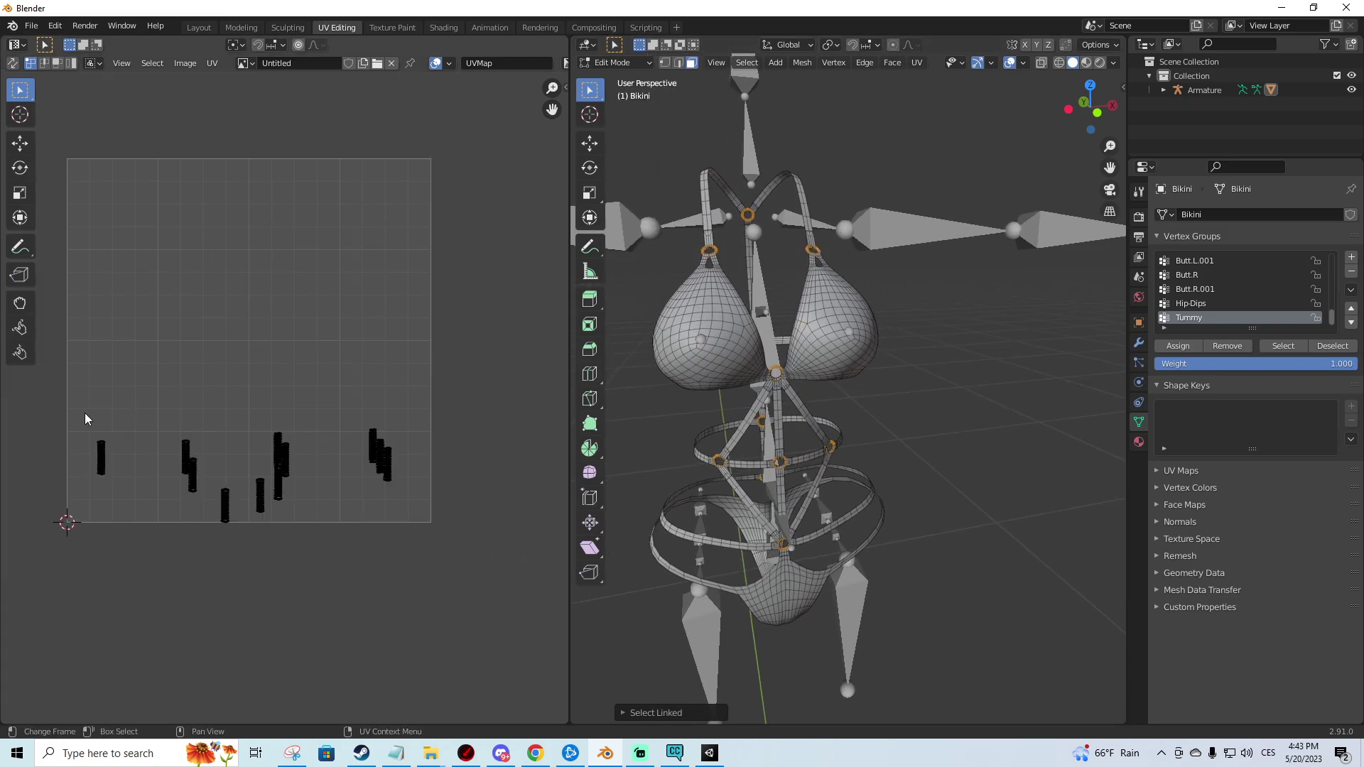
- Box-select the ring UV islands and move them out beside the UV square
left_click_drag(65, 351, 421, 555)
scroll(213, 466, "down", 1)
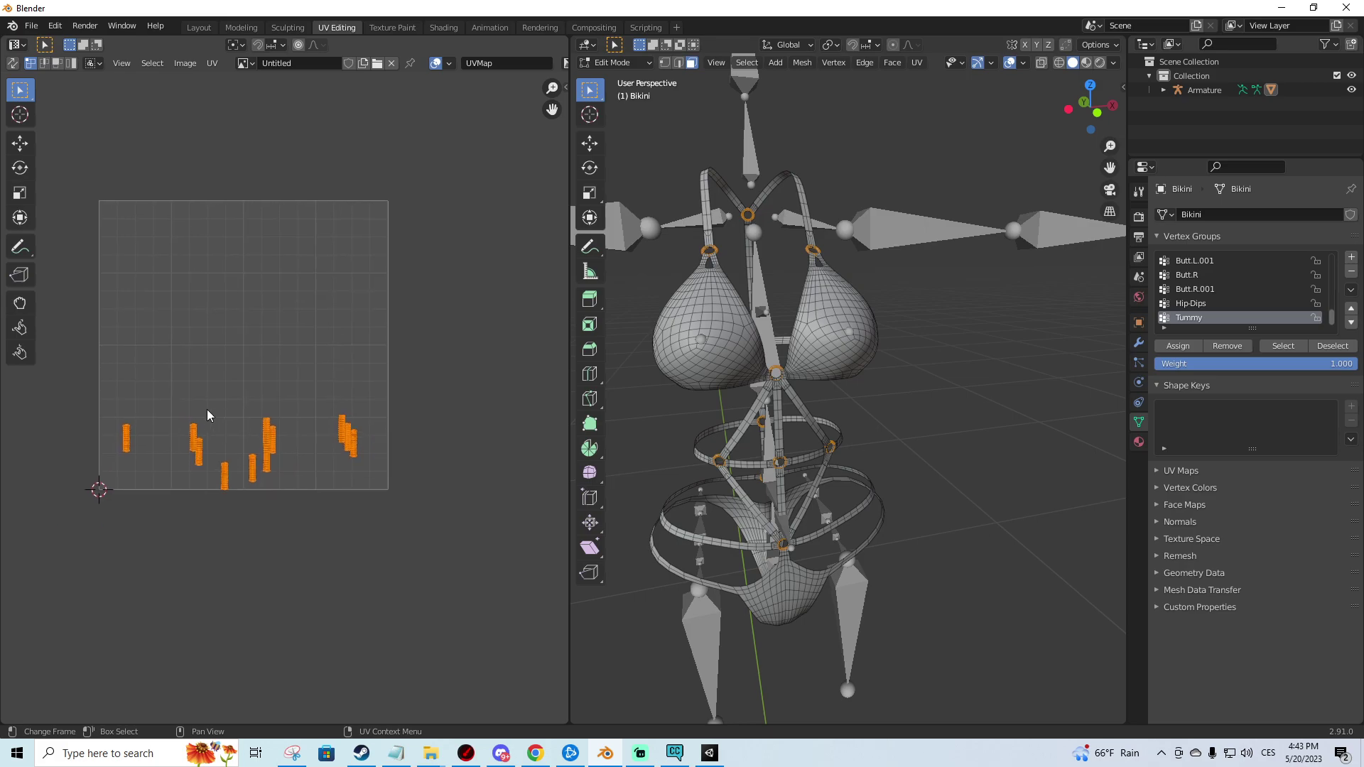
key("g")
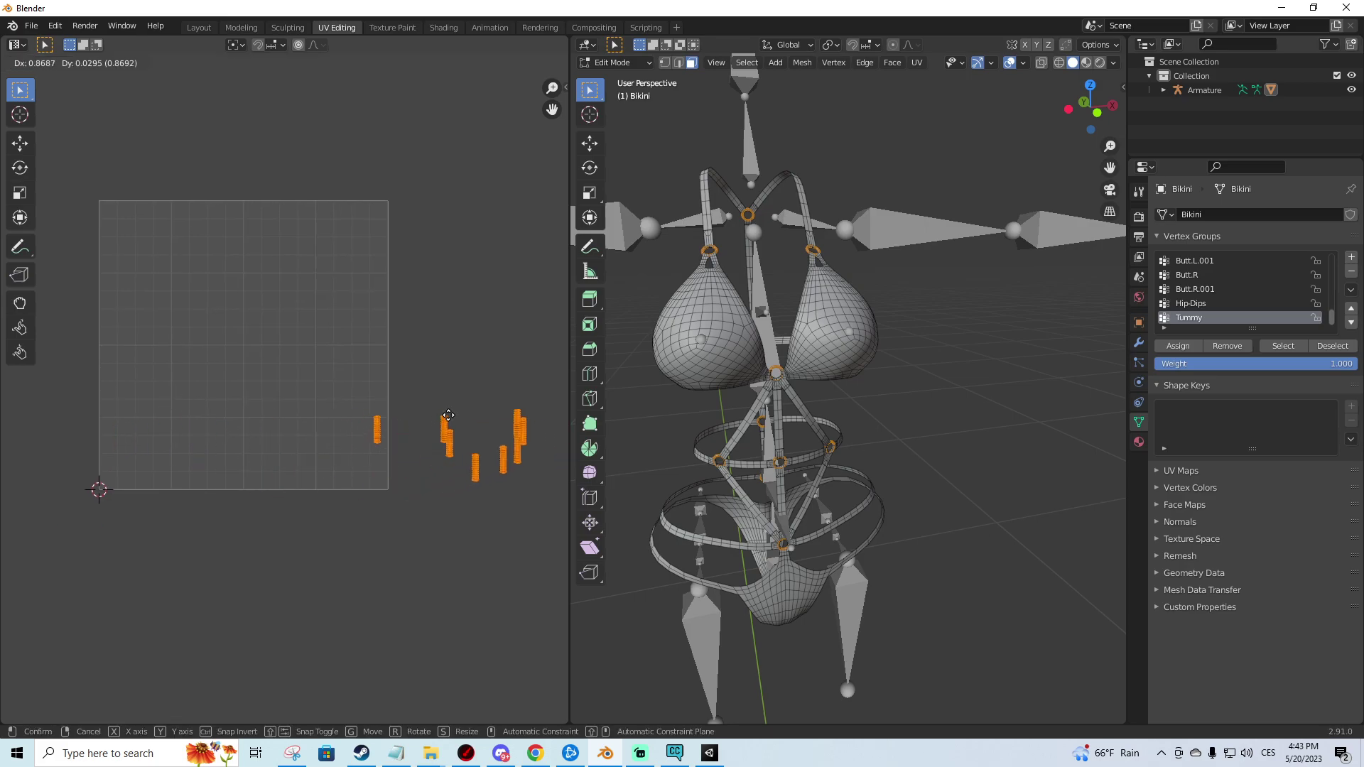
left_click(452, 413)
middle_click_drag(445, 405, 351, 395)
key("g")
left_click(368, 394)
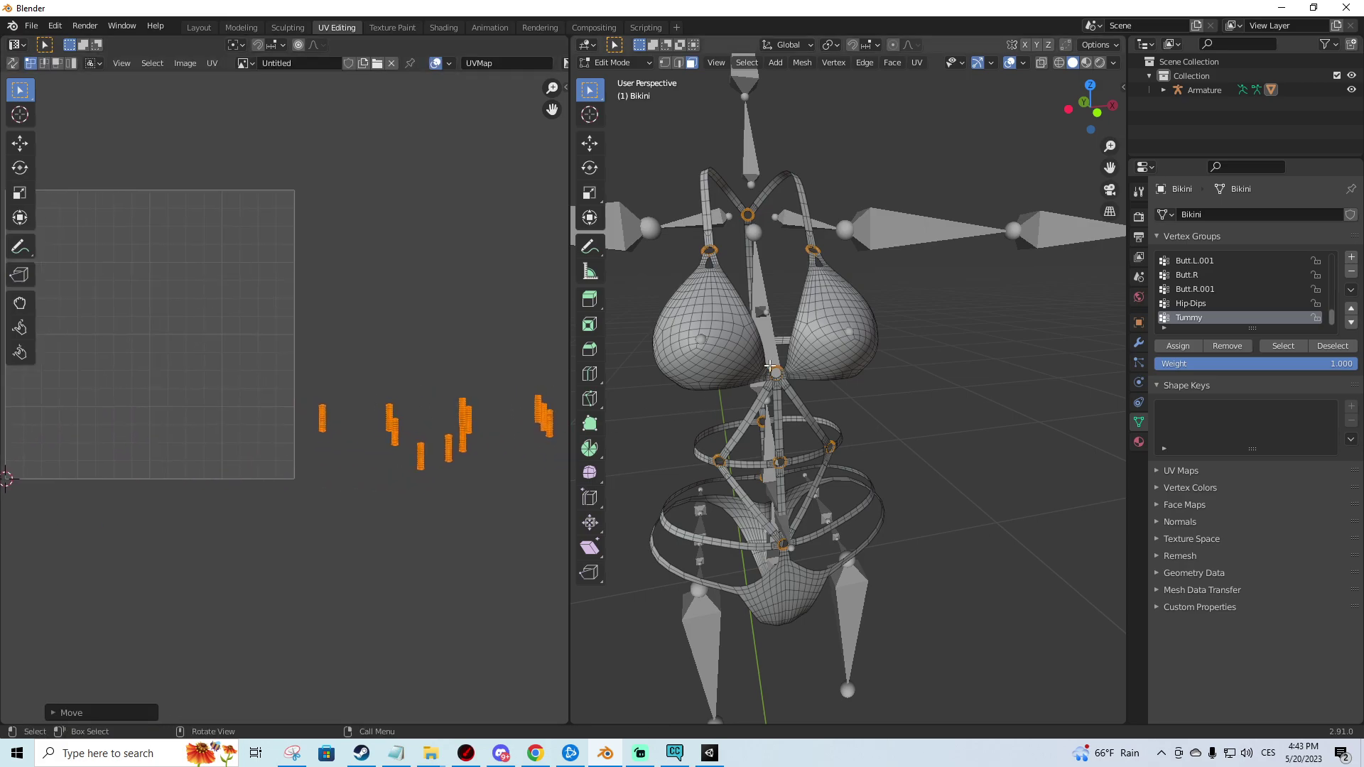
- Select the entire bikini mesh so all its UV islands show
middle_click_drag(792, 343, 836, 354)
key("a")
middle_click_drag(266, 325, 341, 352)
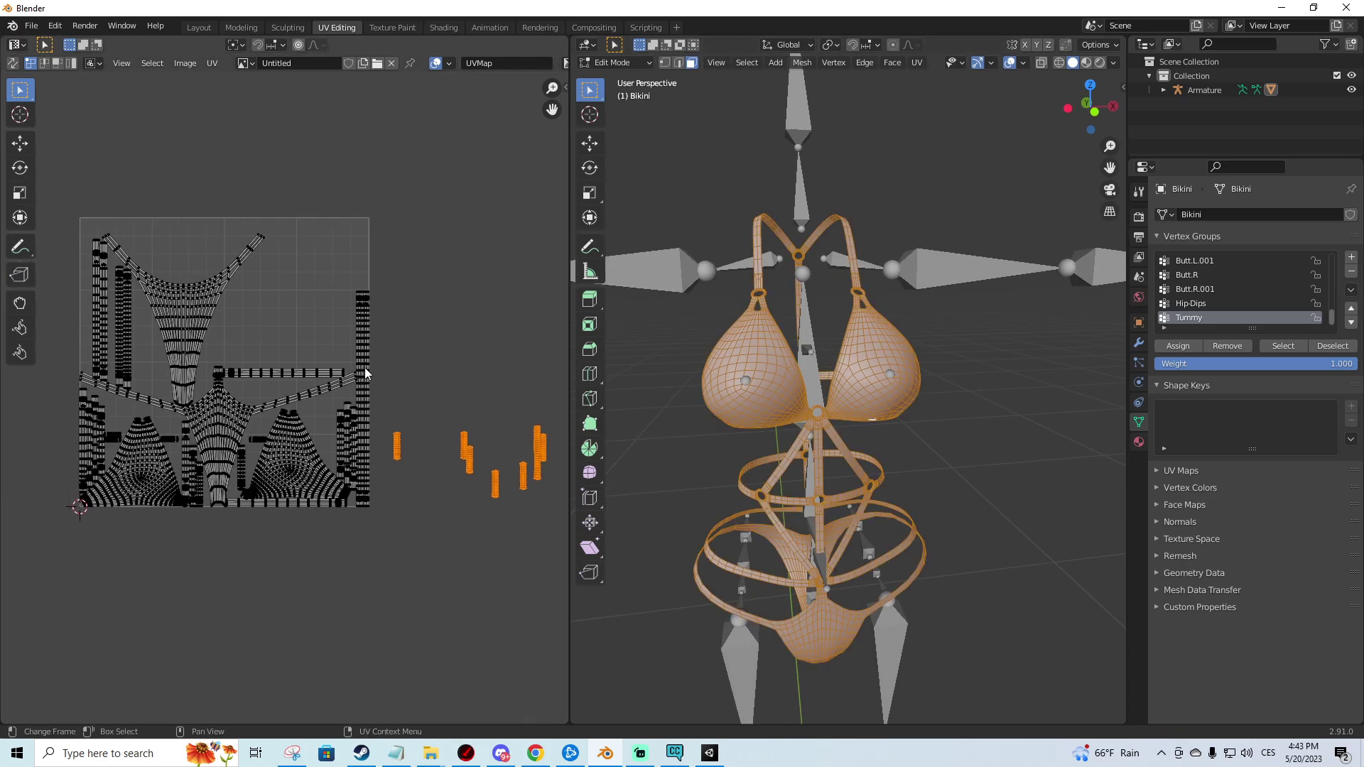
middle_click_drag(515, 362, 390, 335)
scroll(389, 335, "down", 1)
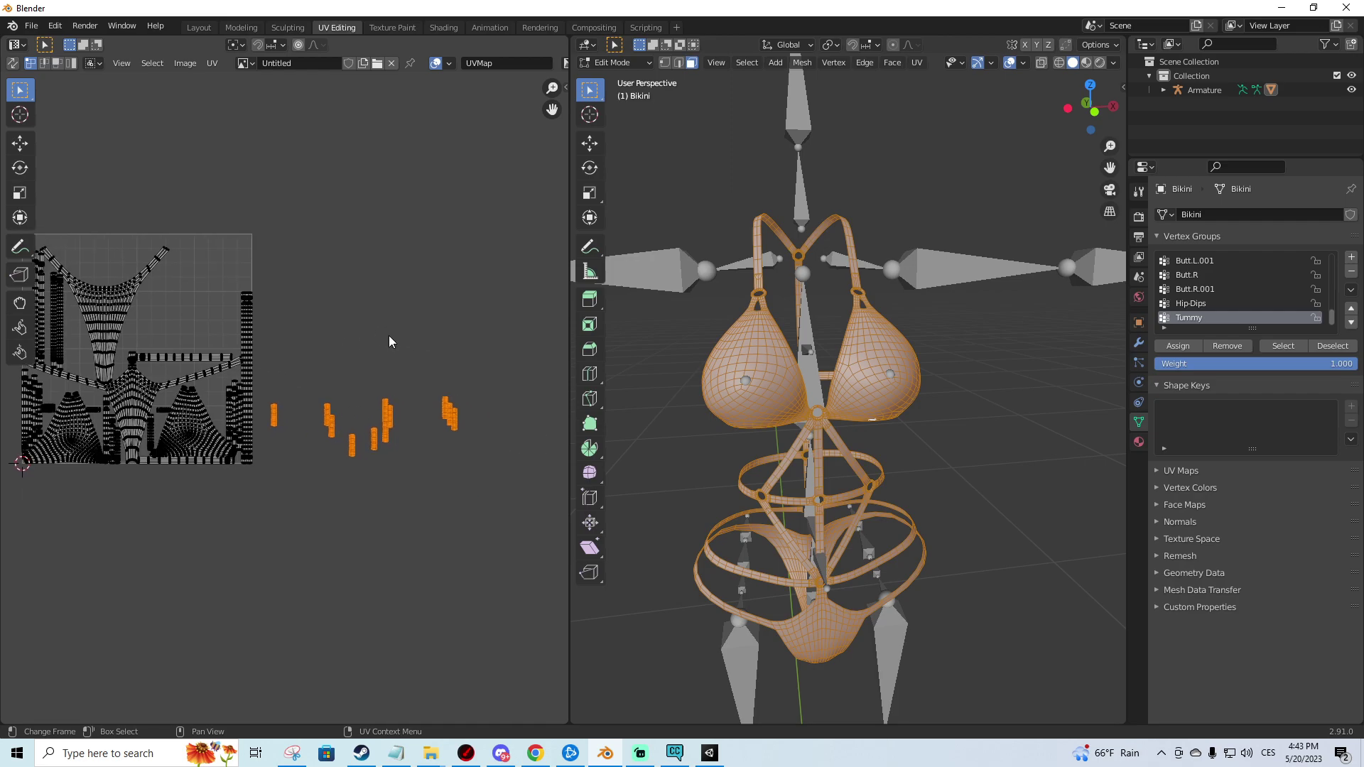
scroll(380, 355, "up", 1)
scroll(378, 365, "left", 1, "ctrl")
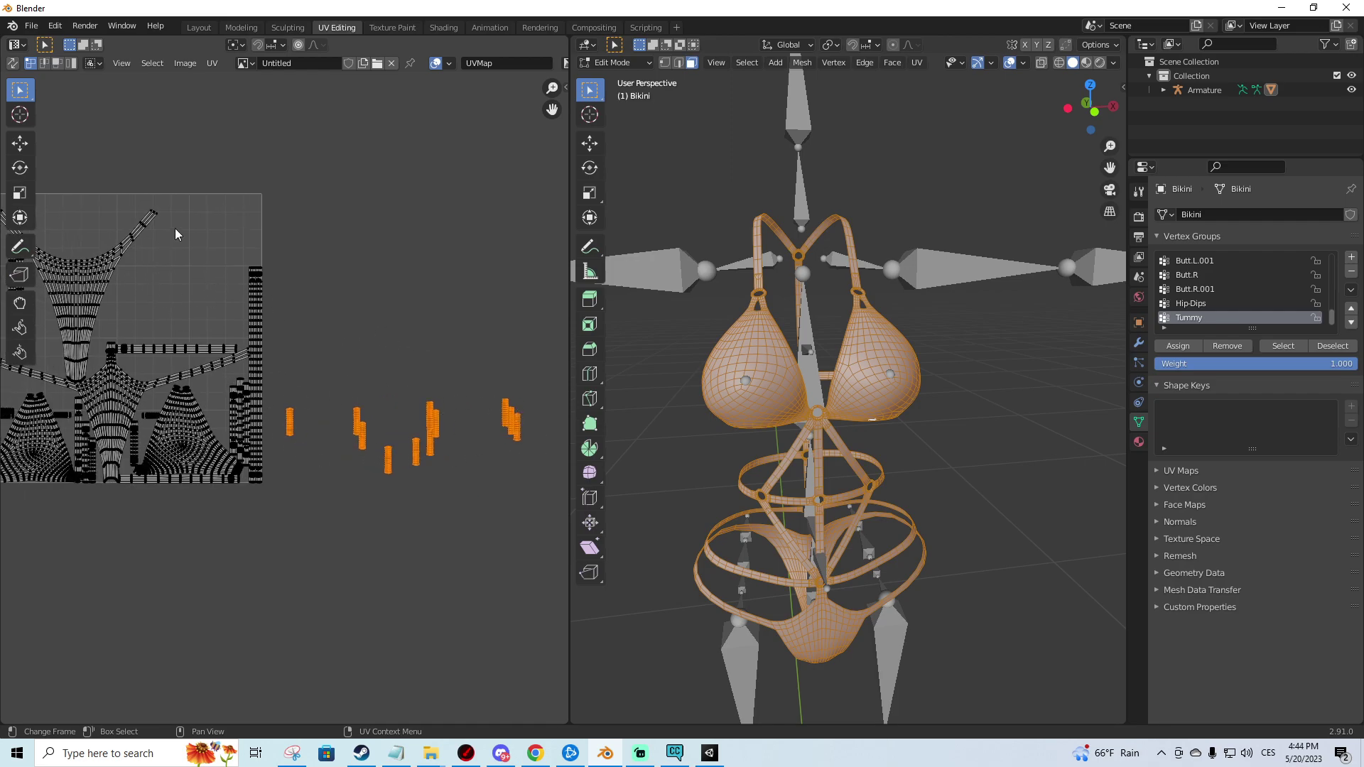
- Move the leftmost ring island and the next one together into a tight group
left_click(314, 388)
middle_click_drag(280, 409, 258, 396)
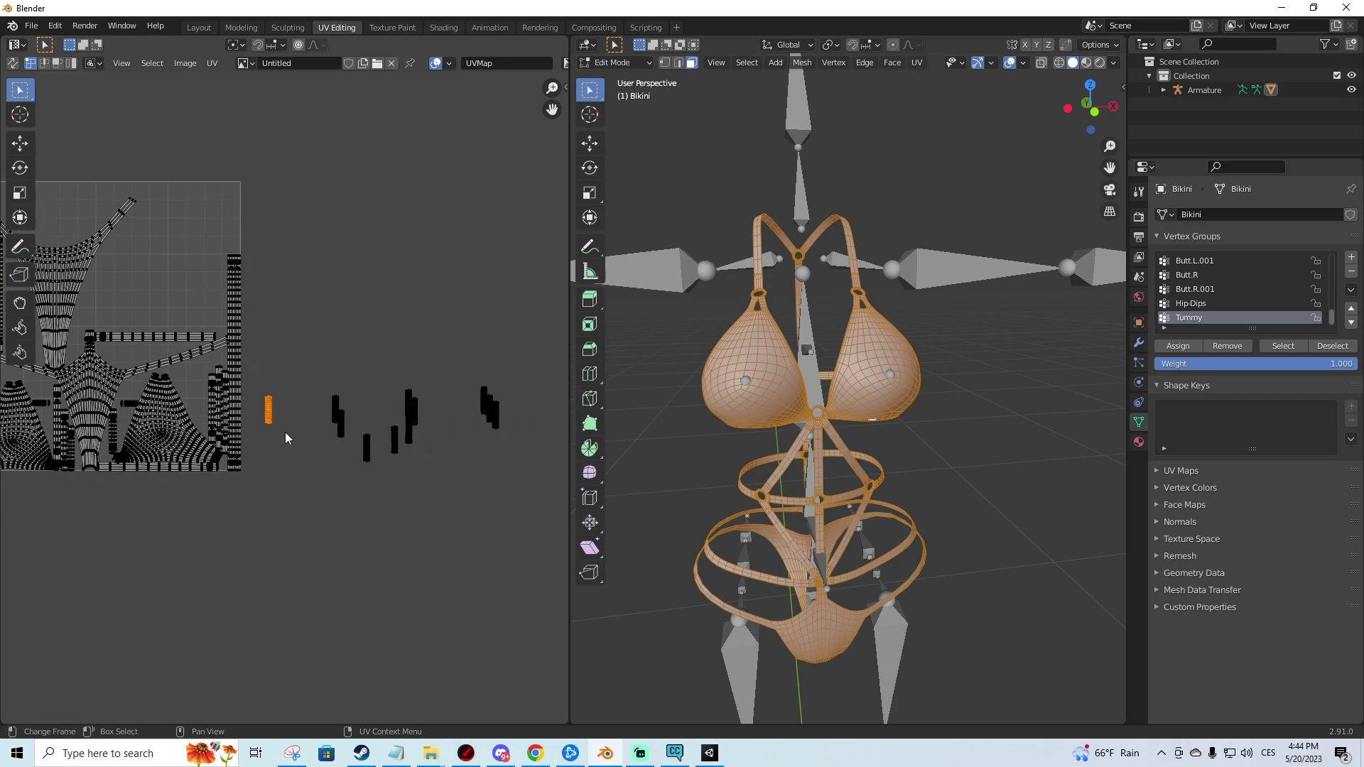
key("g")
left_click(349, 419)
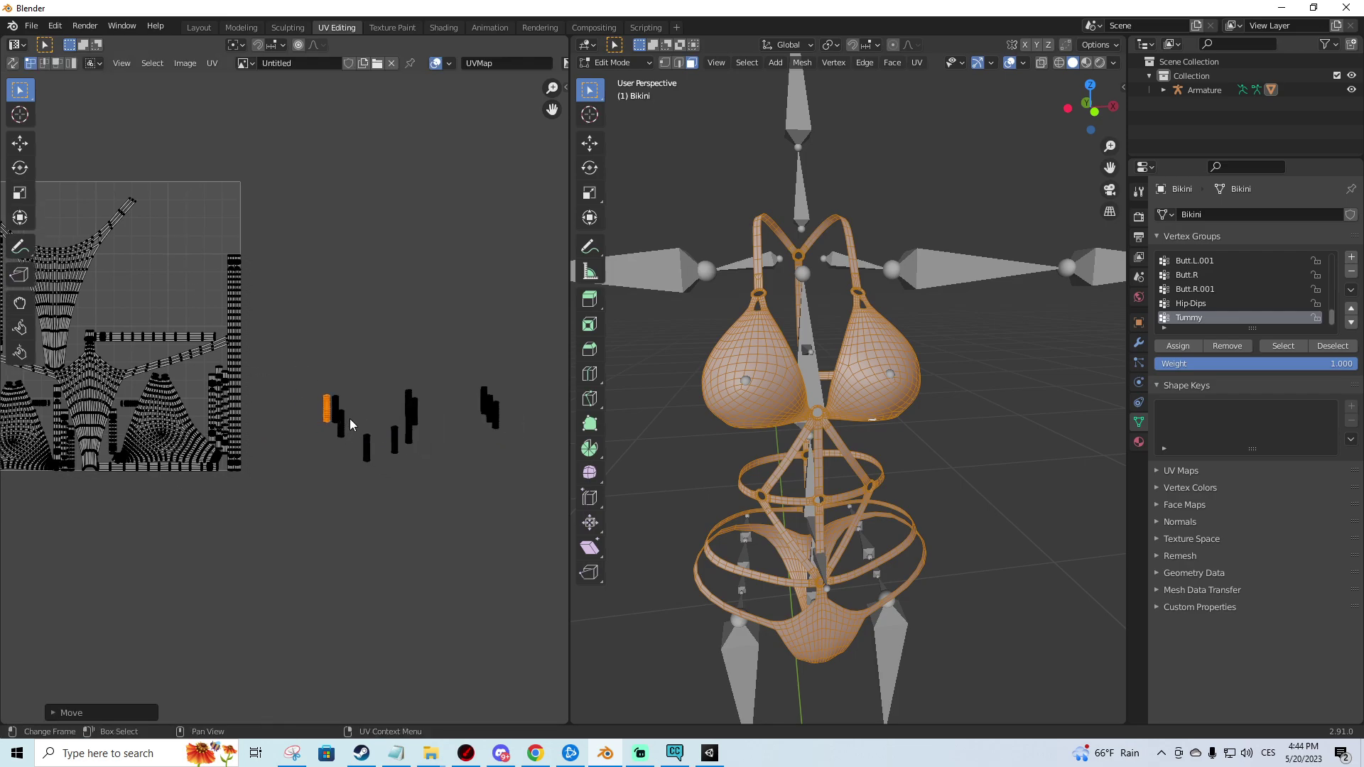
scroll(355, 429, "up", 3)
left_click_drag(330, 429, 374, 523)
key("g")
left_click(319, 402)
- Pull the remaining three ring islands, including the narrow one, in beside the group
left_click_drag(381, 402, 419, 489)
key("g")
left_click(344, 454)
left_click_drag(398, 322, 432, 425)
key("g")
left_click(424, 336)
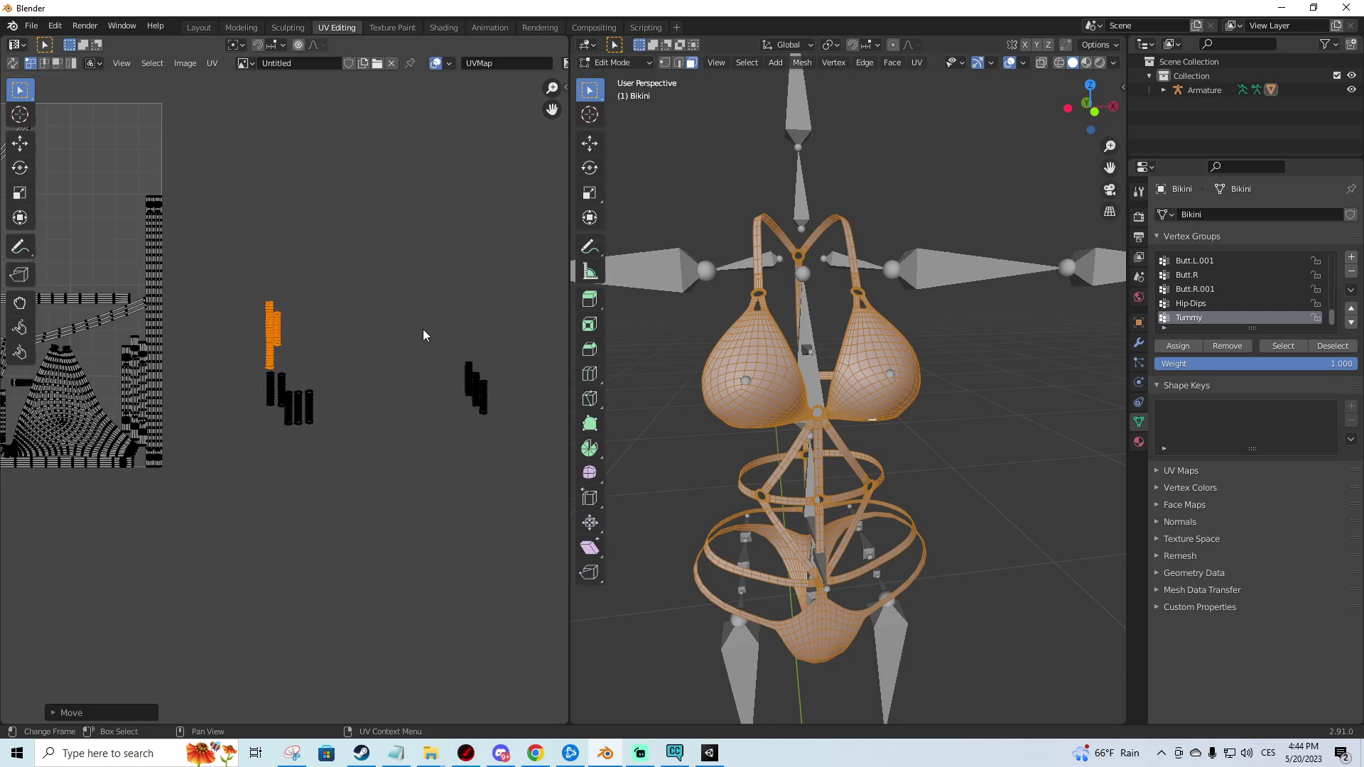
left_click_drag(419, 339, 487, 446)
key("g")
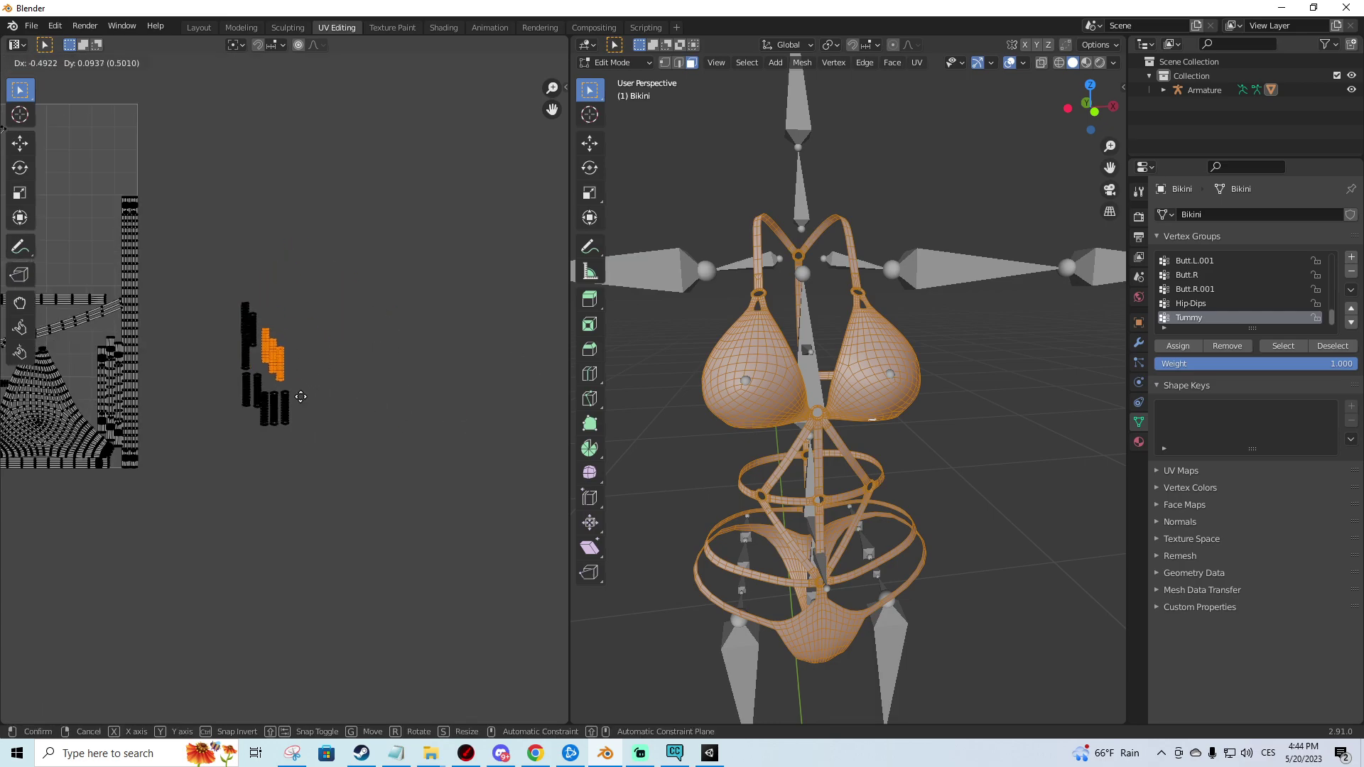
left_click(301, 397)
- Place the grouped ring islands, scaled up slightly, in the empty upper-right of the UV square
left_click(234, 292)
left_click_drag(220, 282, 310, 436)
middle_click_drag(289, 338, 486, 426)
key("g")
left_click(294, 275)
middle_click_drag(297, 277, 335, 338)
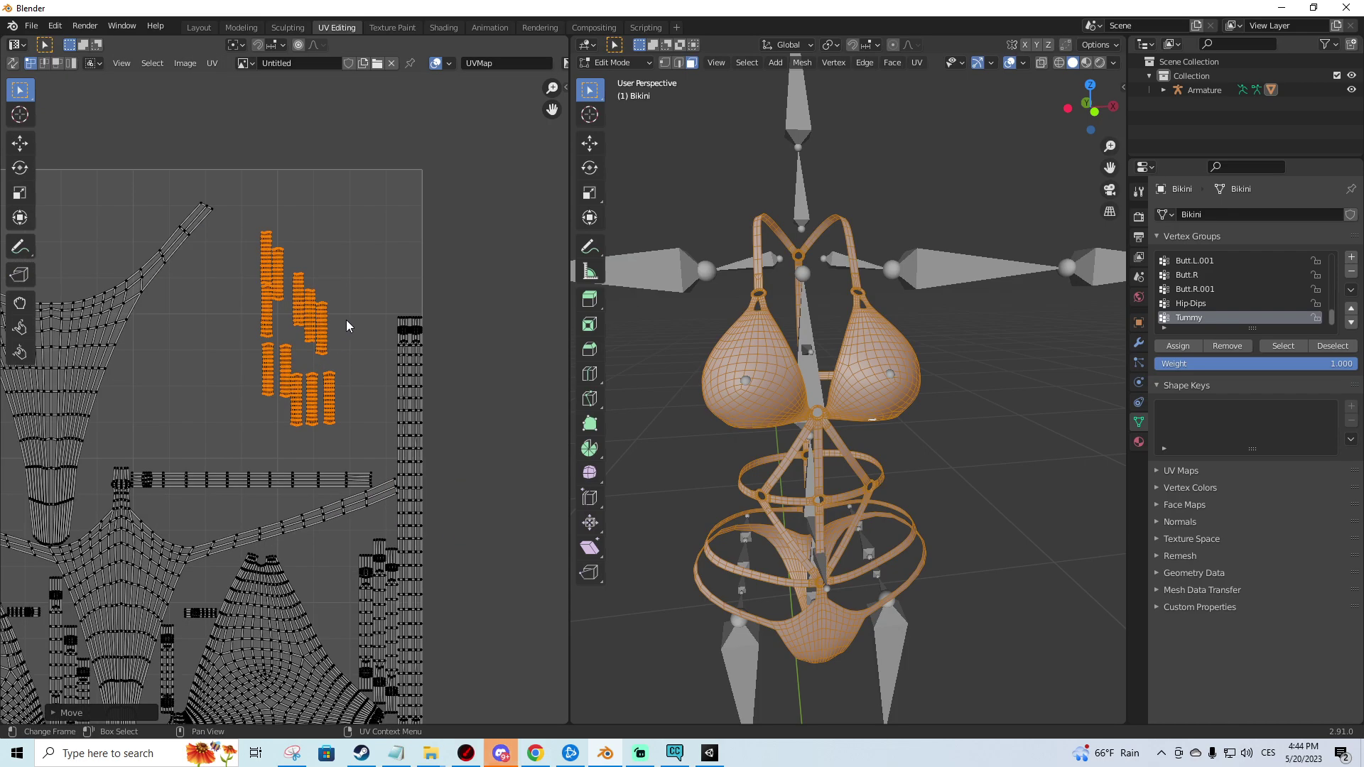
key("s")
left_click(365, 320)
key("g")
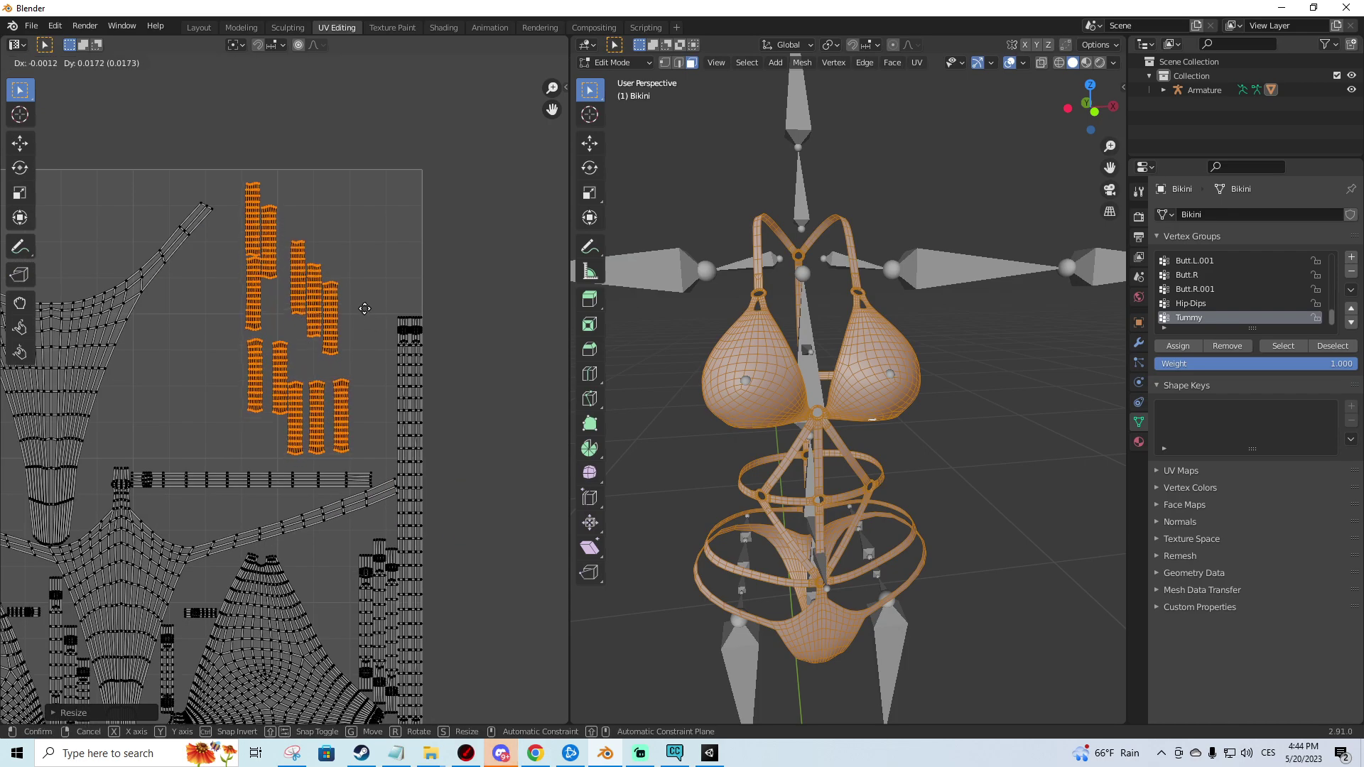
left_click(364, 308)
scroll(352, 300, "down", 1)
middle_click_drag(198, 213, 255, 206)
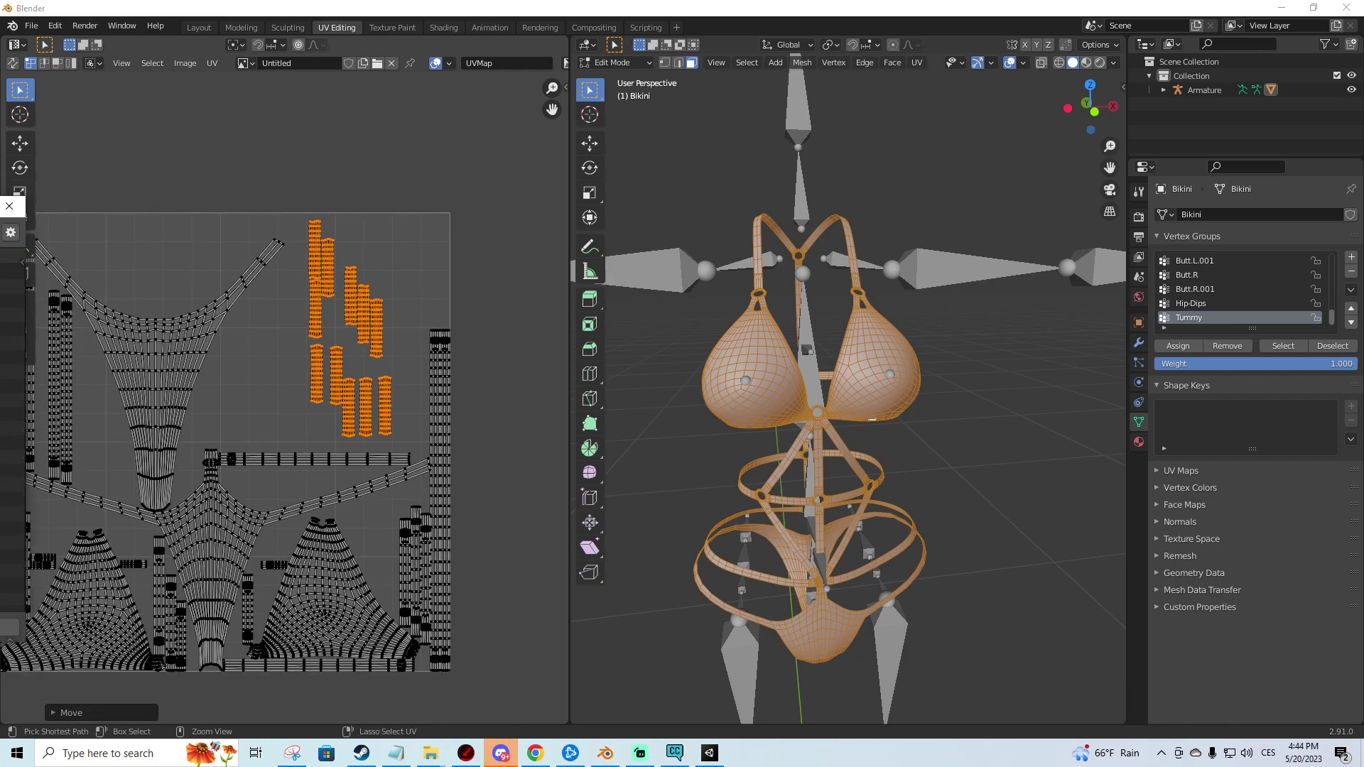
- Save the file under the name BikiniMaskingTutorial in the BikiniMasking folder
key("ctrl+s")
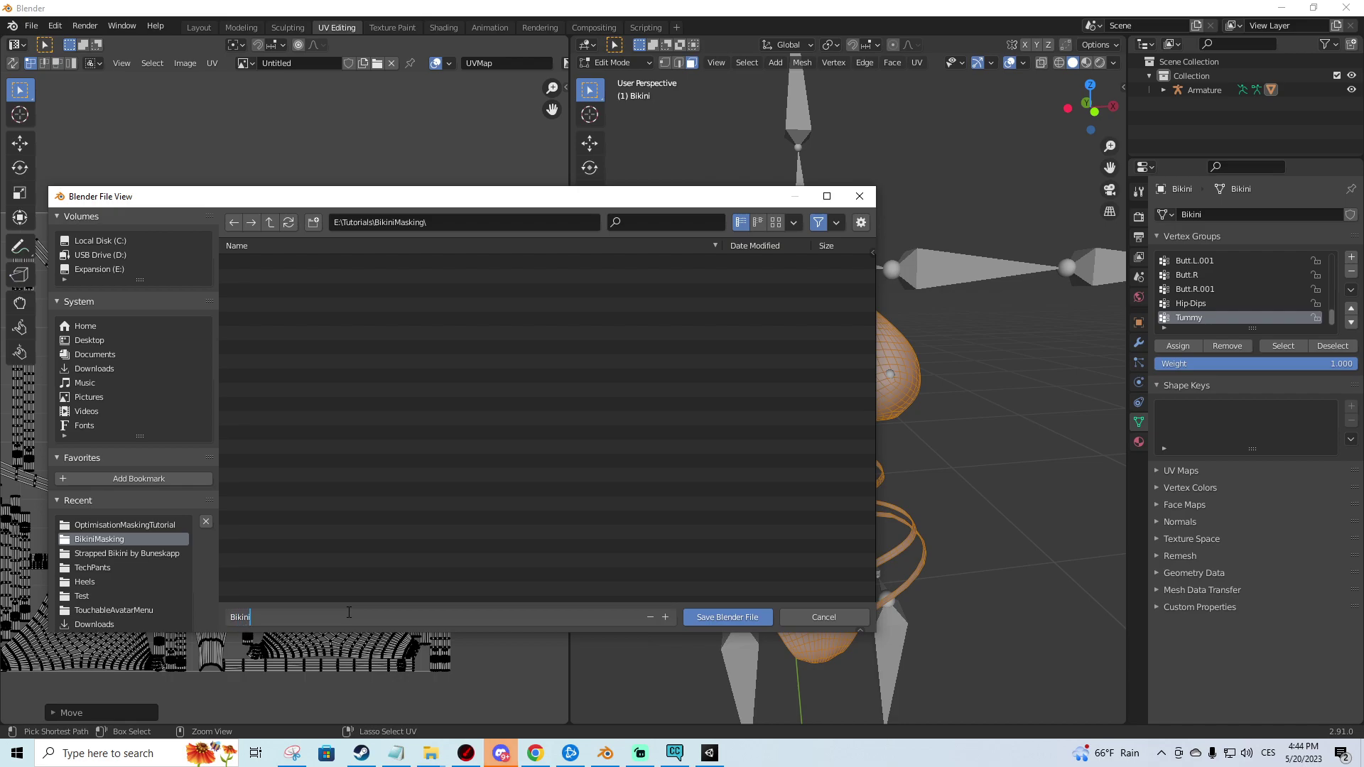
type("BikiniMaskingTutorial")
key("Return")
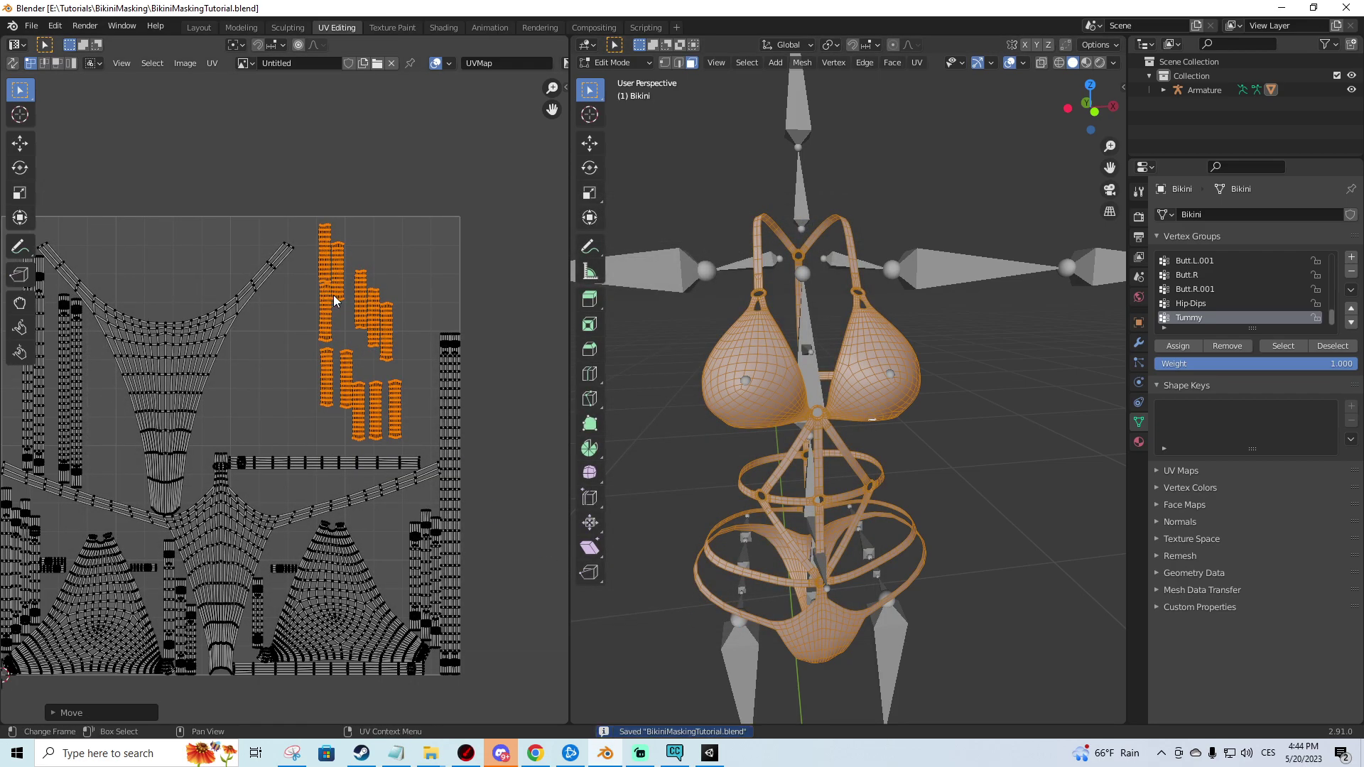
middle_click_drag(361, 240, 405, 238)
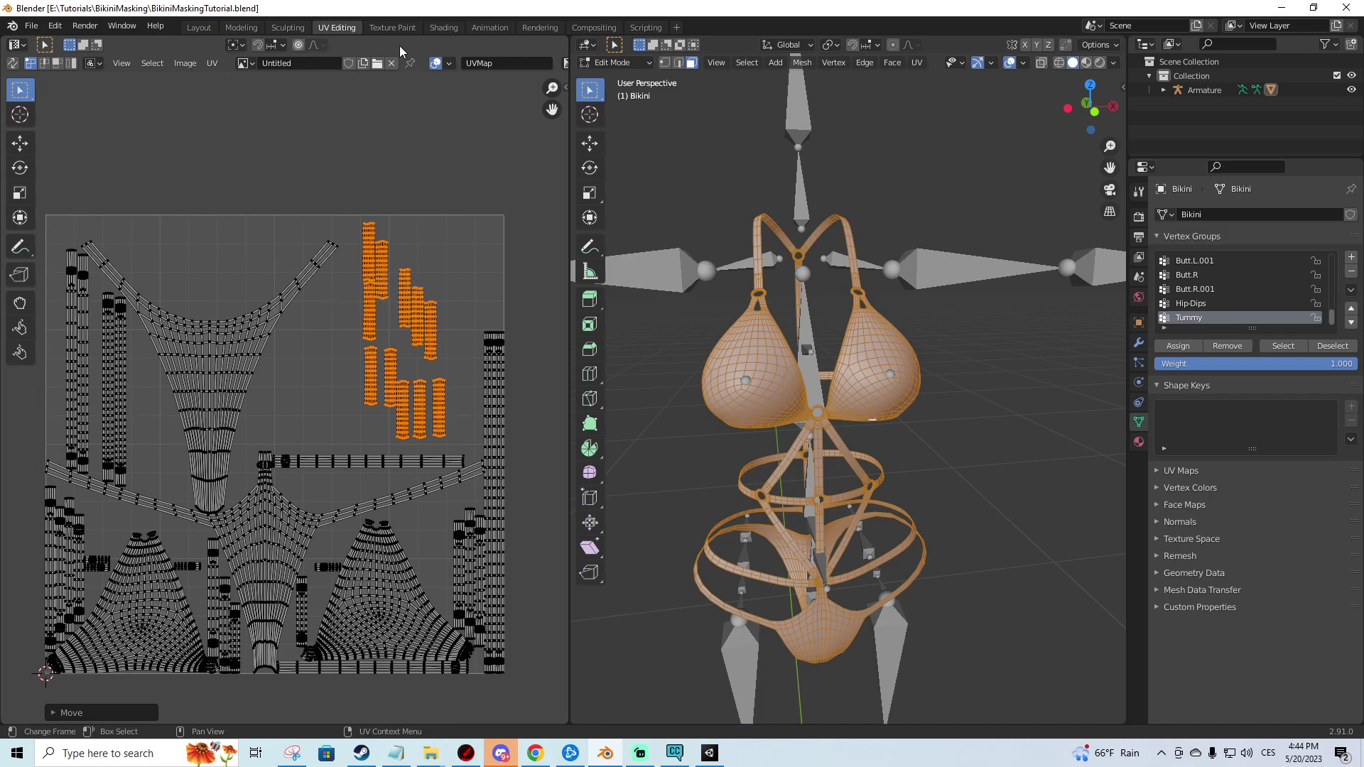
- Switch to the Texture Paint workspace and frame the bikini's UV layout
left_click(394, 28)
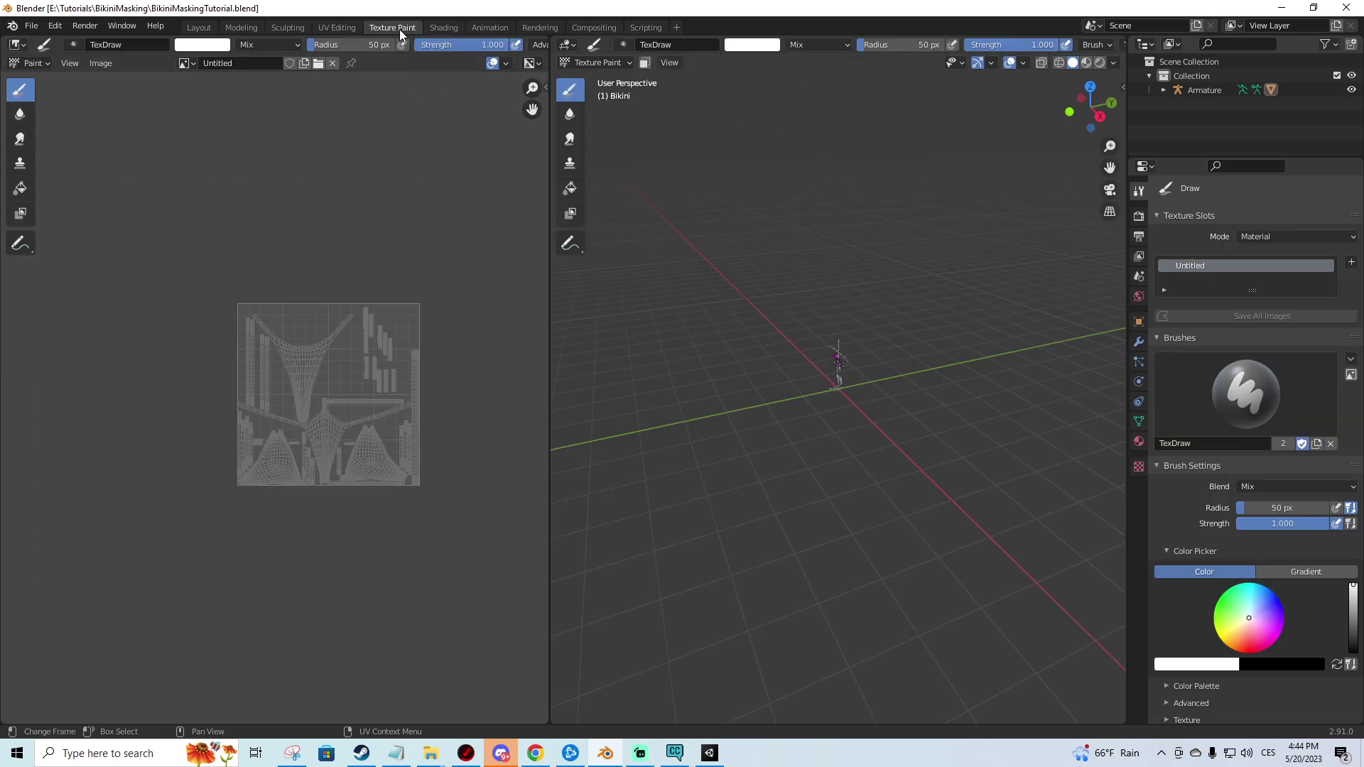
scroll(448, 263, "up", 3)
mouse_move(458, 256)
middle_mouse_down()
mouse_move(279, 244)
mouse_move(347, 232)
middle_mouse_up()
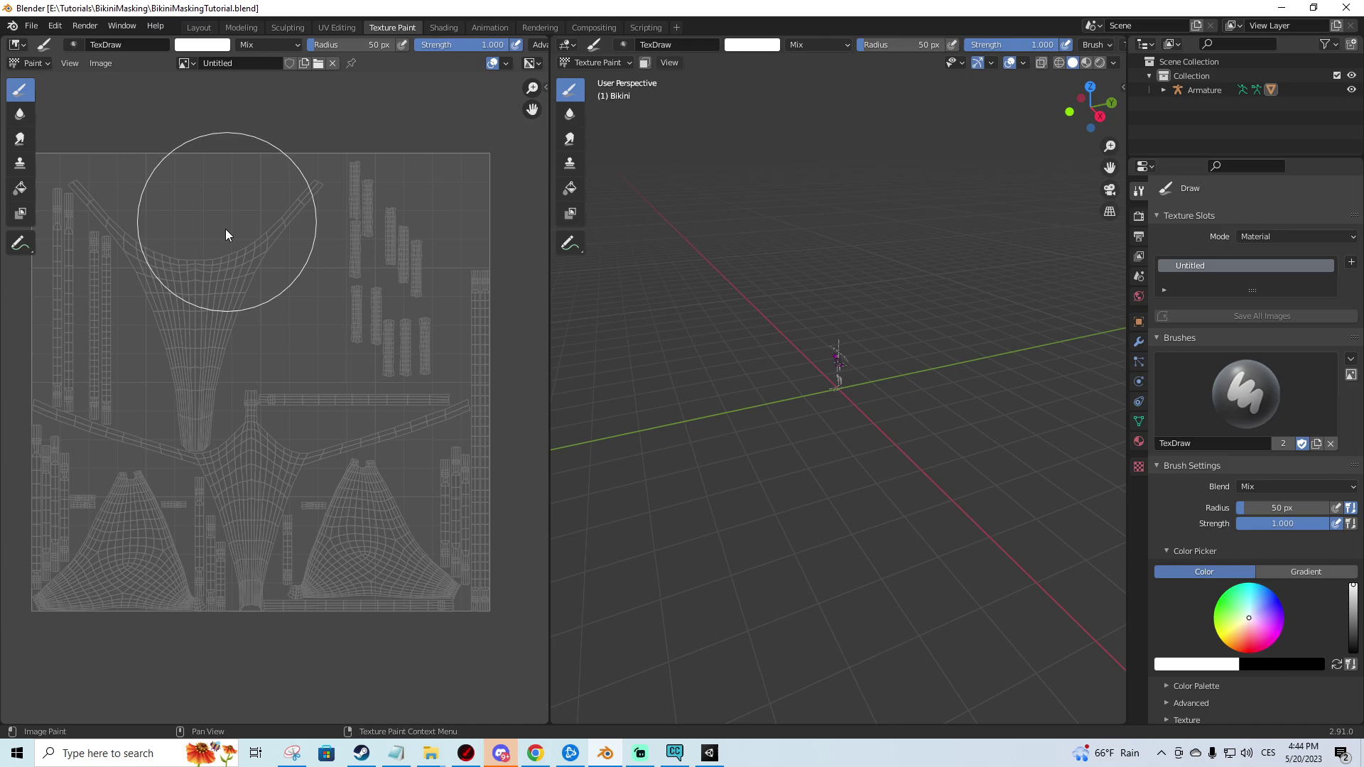
middle_click_drag(239, 211, 264, 231)
- Create a new black 512 × 512 px image, Untitled.001
left_click(100, 63)
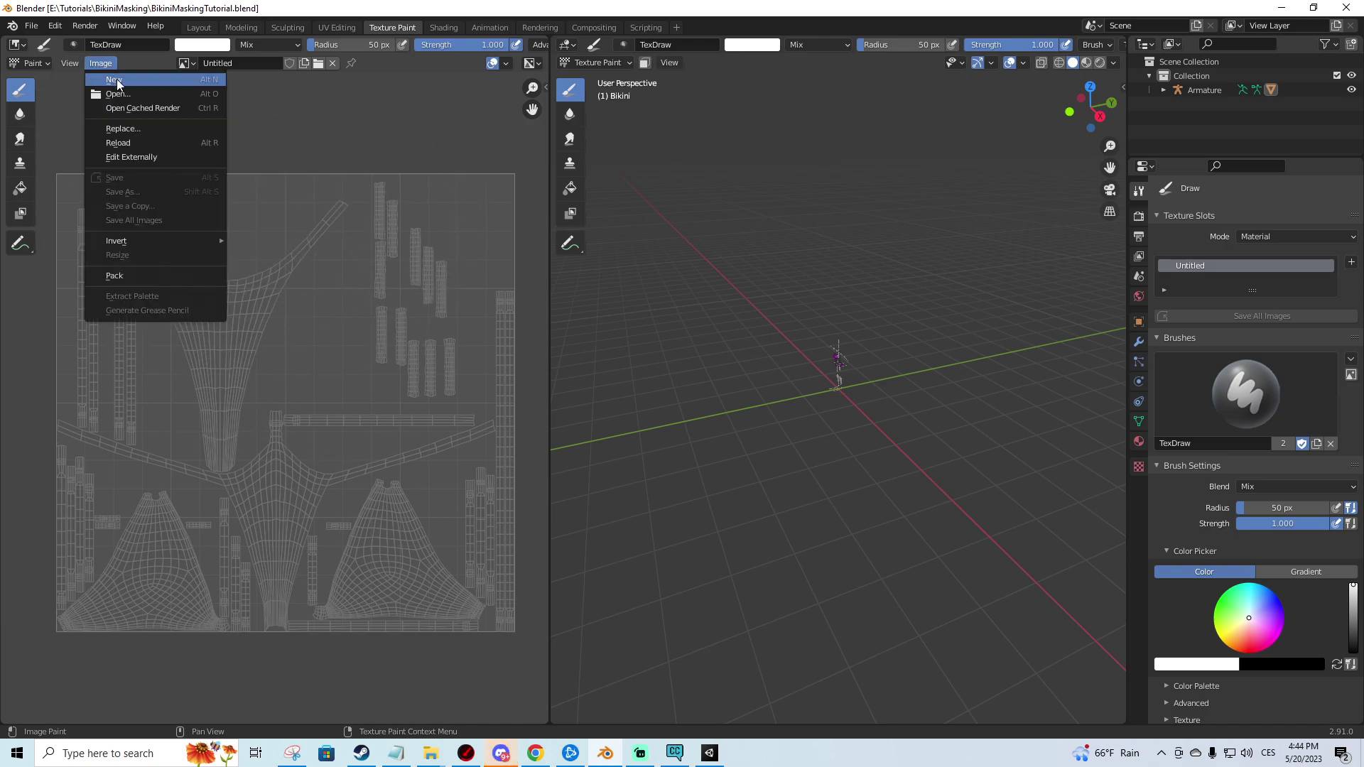
left_click(114, 80)
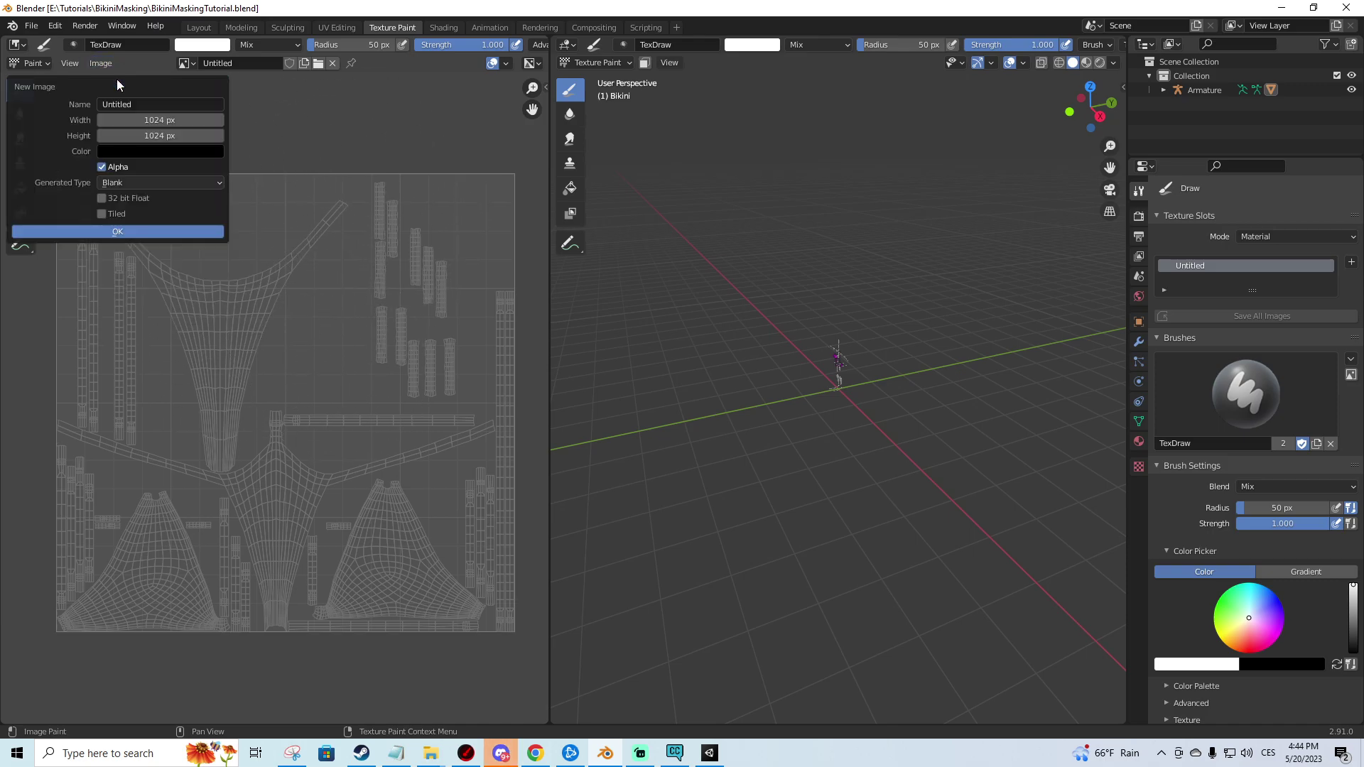
key("Return")
left_click(179, 133)
type("512")
key("Return")
left_click(186, 230)
- Centre the ring UV islands on the new image and show the brush and image settings sidebar
middle_click_drag(467, 189, 286, 275)
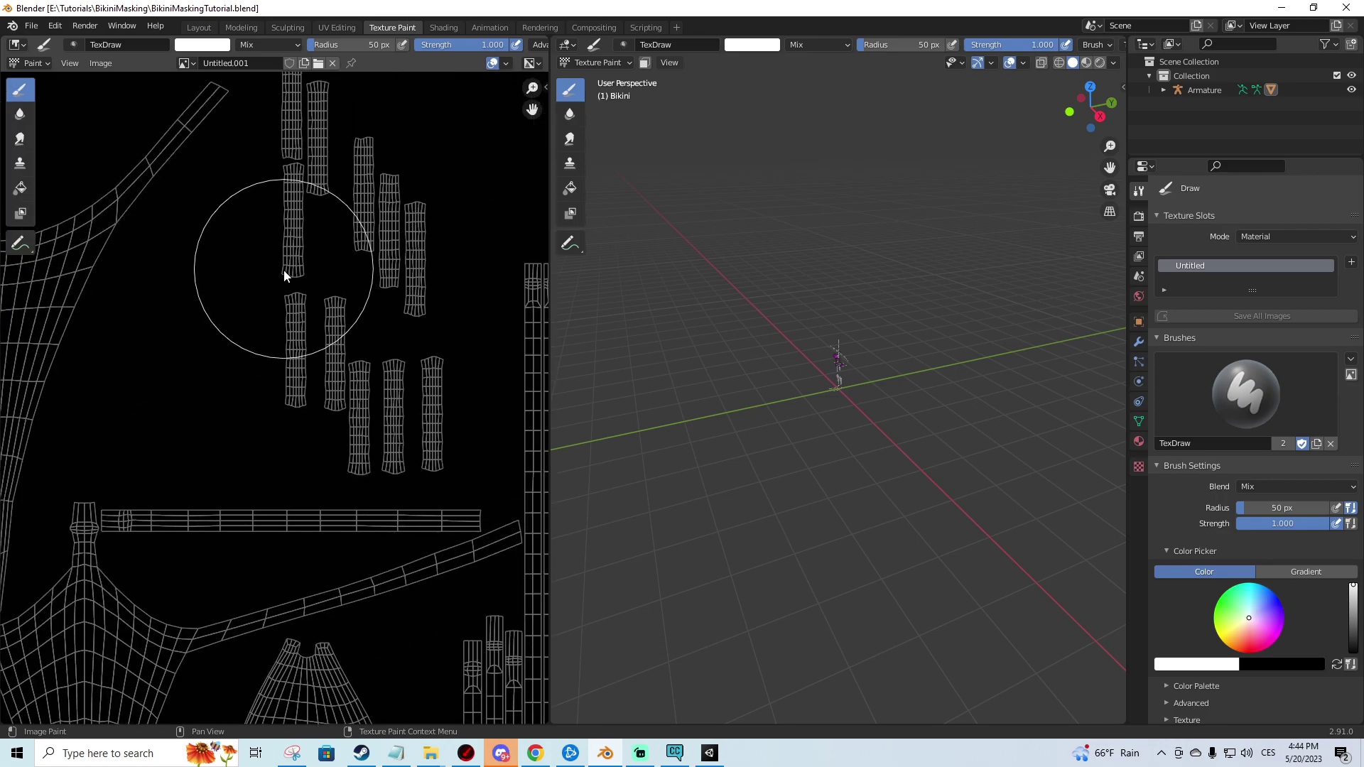
scroll(279, 307, "down", 3)
middle_click_drag(285, 192, 273, 258)
scroll(300, 331, "up", 2)
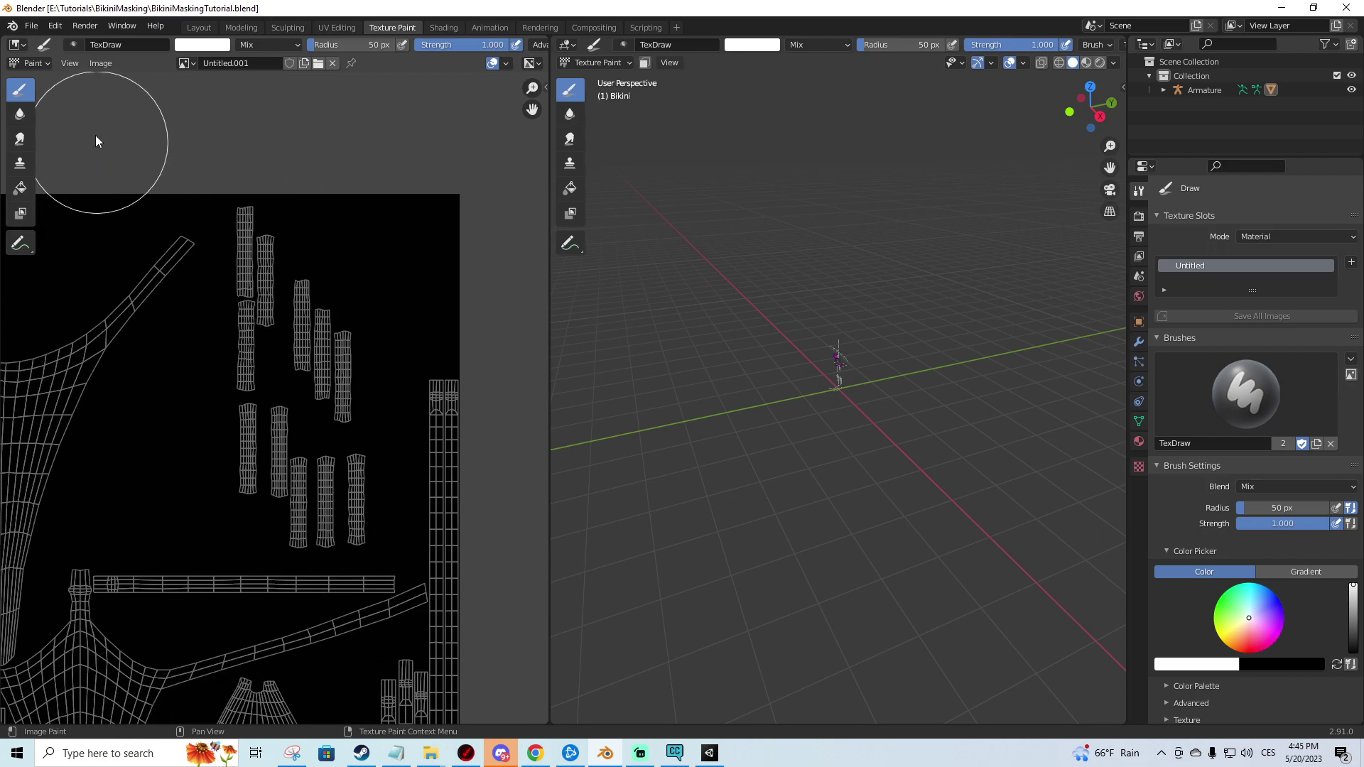
left_click(544, 89)
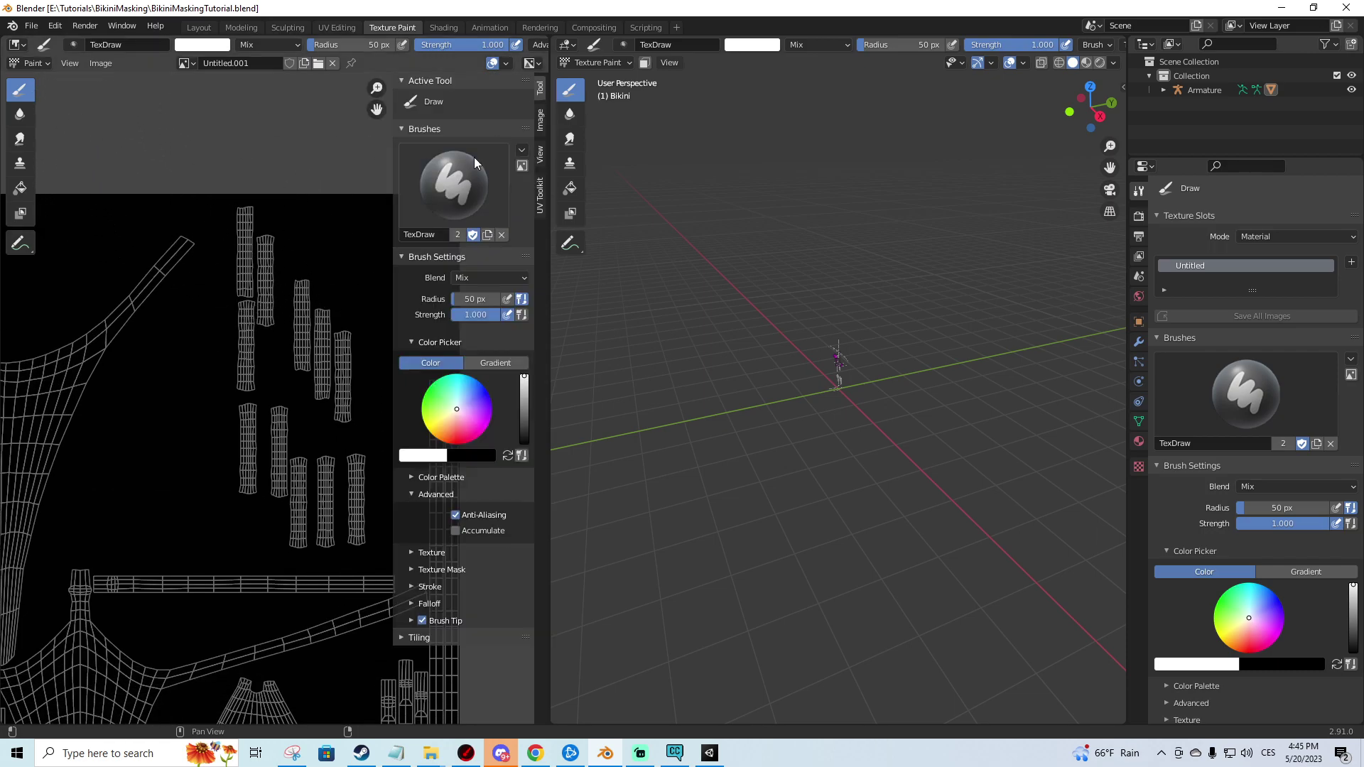
middle_click_drag(335, 212, 327, 206)
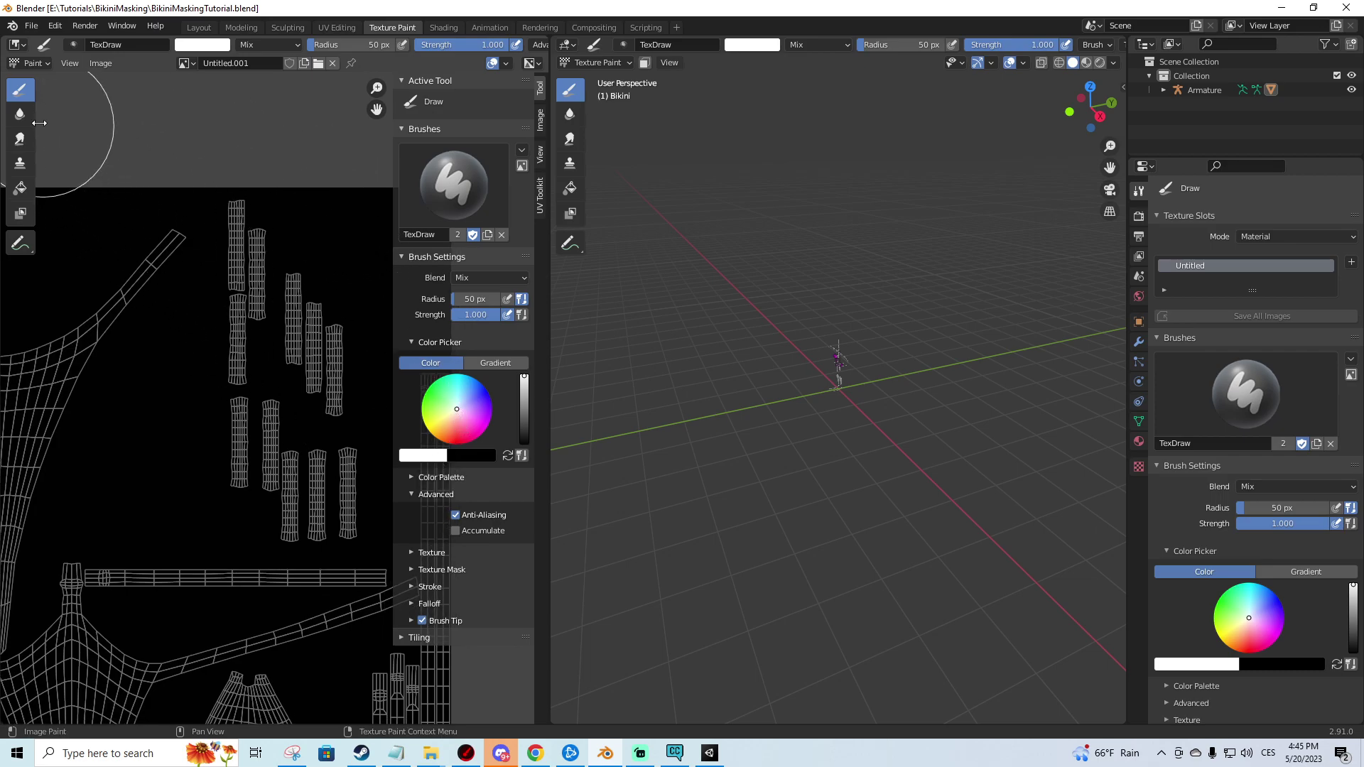
left_click(541, 115)
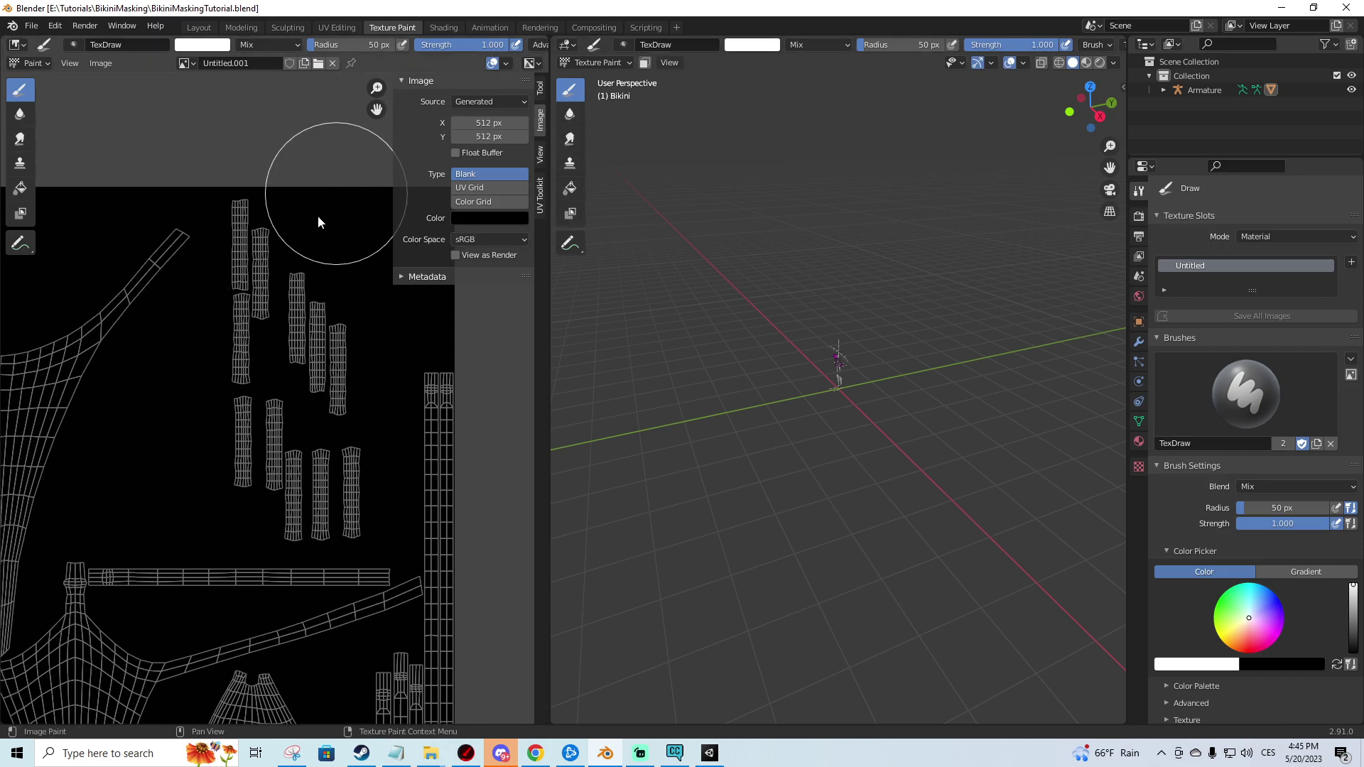
- Paint white over the ring UV islands with a 28 px brush
key("f")
left_click(265, 281)
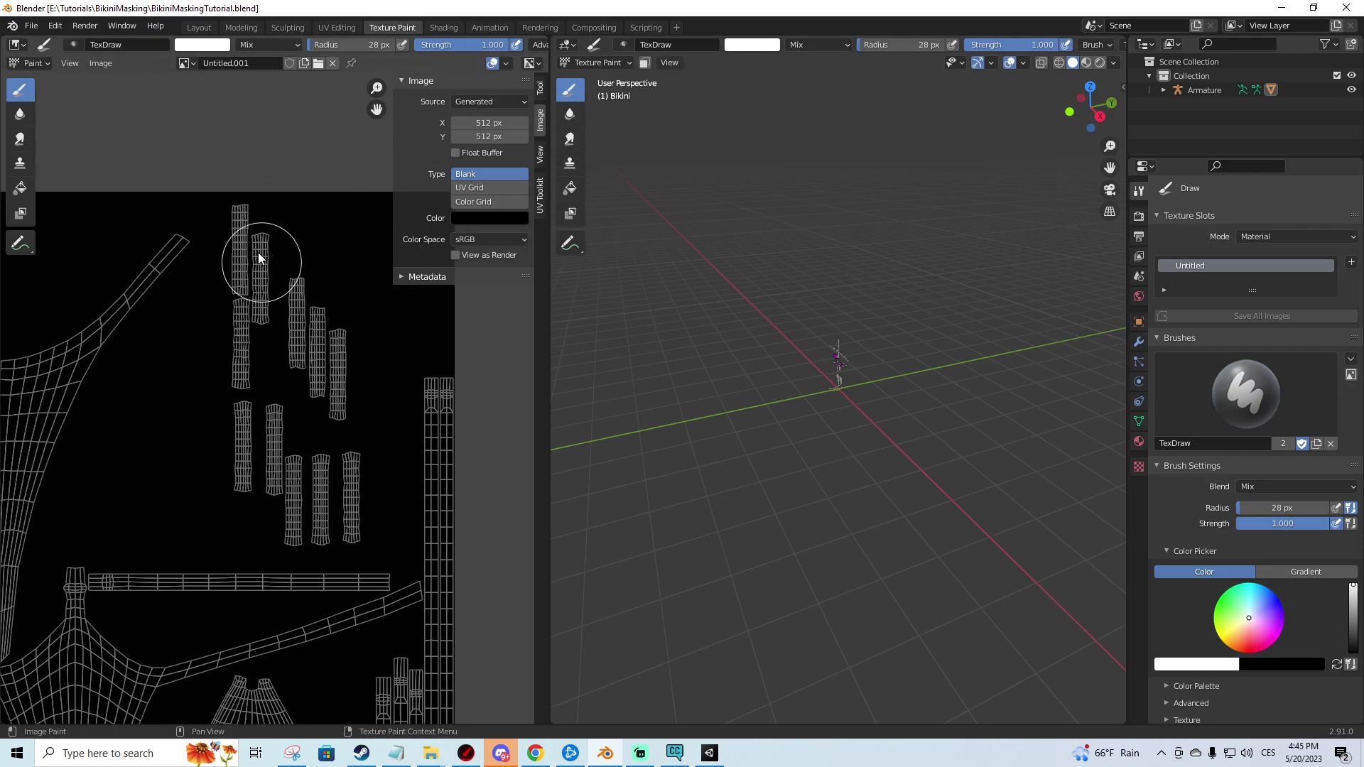
mouse_move(258, 258)
left_mouse_down()
mouse_move(244, 219)
mouse_move(258, 233)
mouse_move(223, 360)
mouse_move(237, 472)
mouse_move(293, 544)
mouse_move(351, 527)
mouse_move(320, 524)
mouse_move(352, 526)
mouse_move(337, 313)
mouse_move(313, 351)
mouse_move(309, 405)
mouse_move(276, 368)
mouse_move(305, 490)
mouse_move(242, 390)
left_mouse_up()
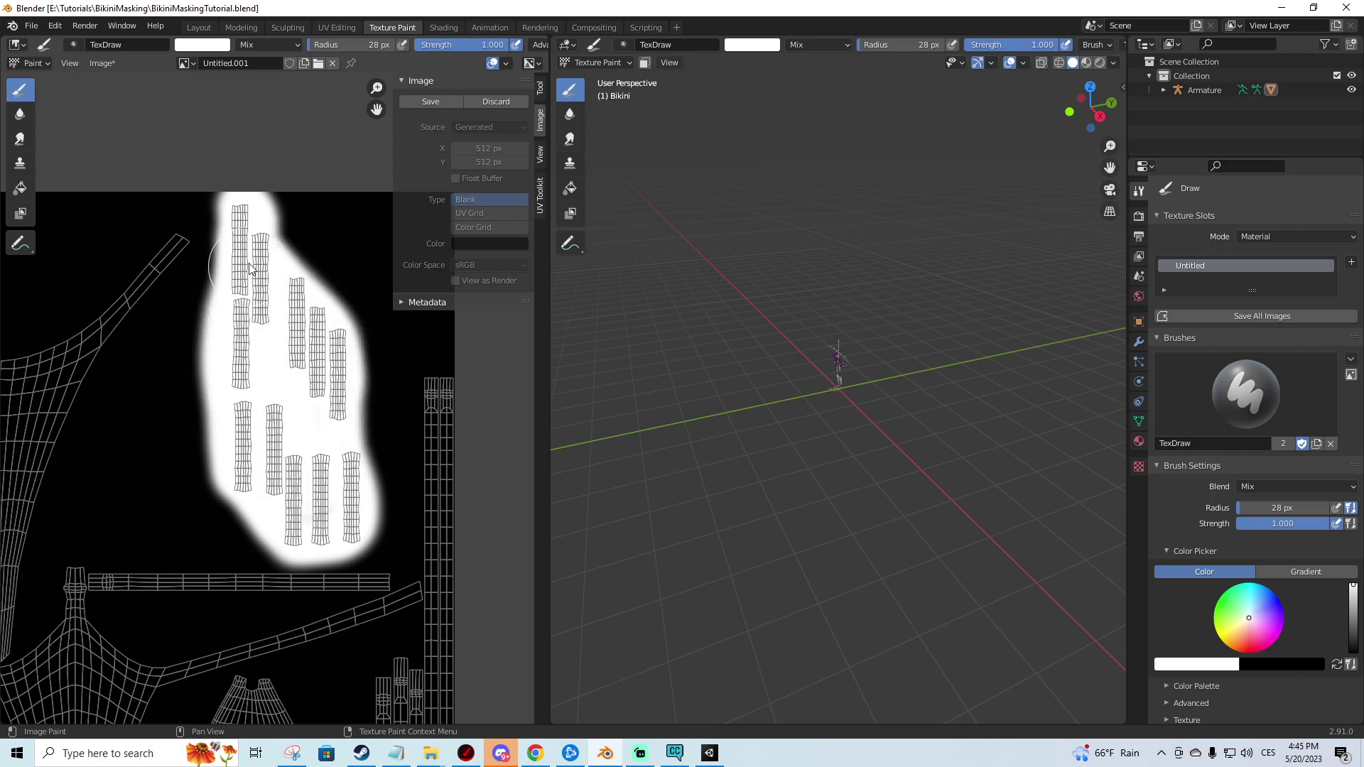
scroll(290, 353, "up", 4)
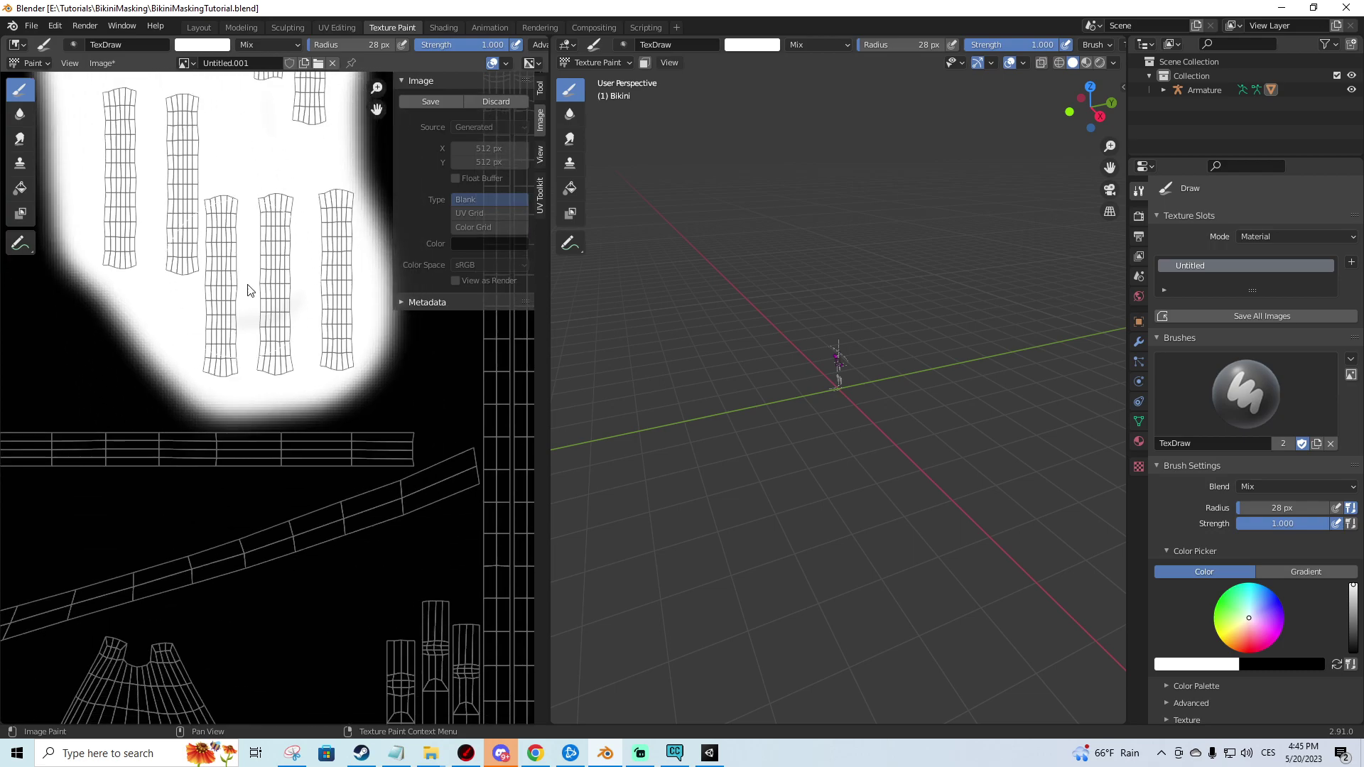
left_click_drag(233, 380, 240, 427)
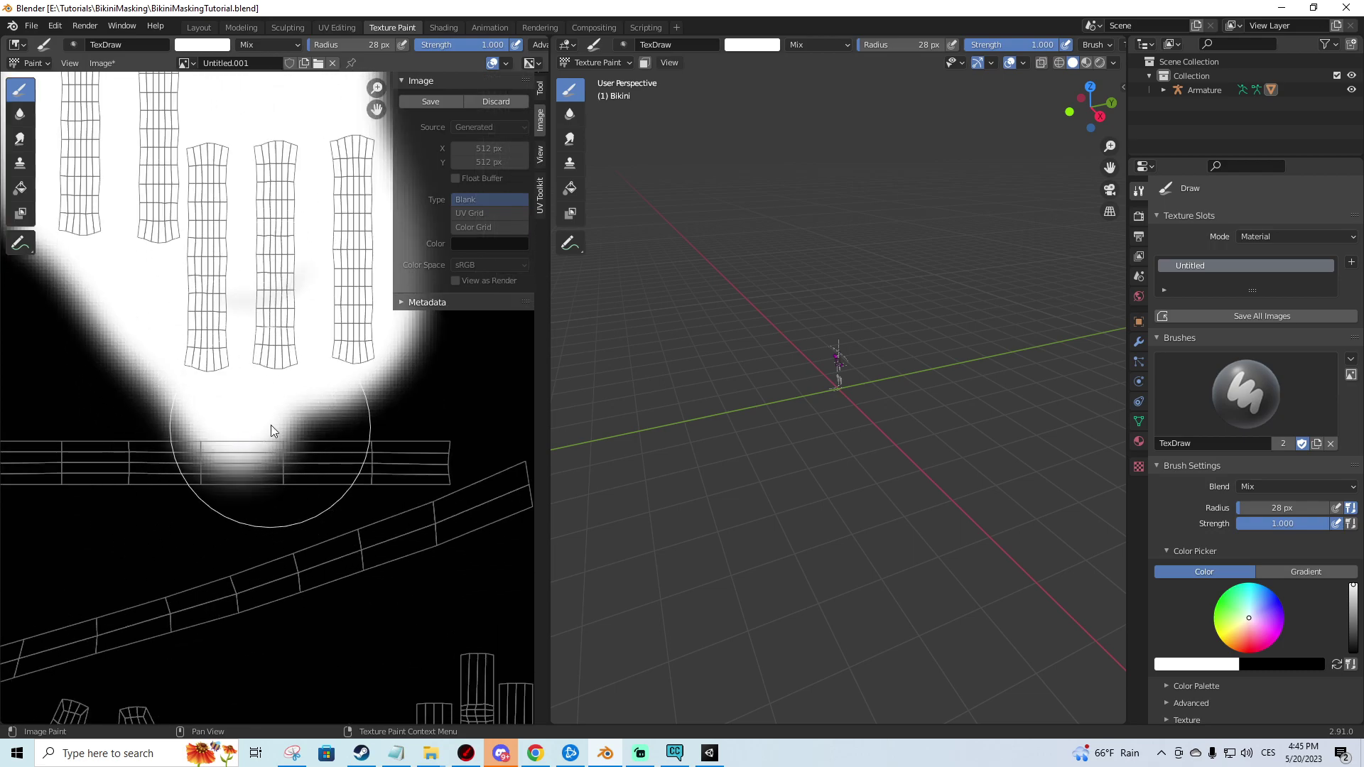
scroll(267, 422, "down", 2)
mouse_move(237, 400)
middle_mouse_down()
mouse_move(356, 344)
mouse_move(321, 414)
middle_mouse_up()
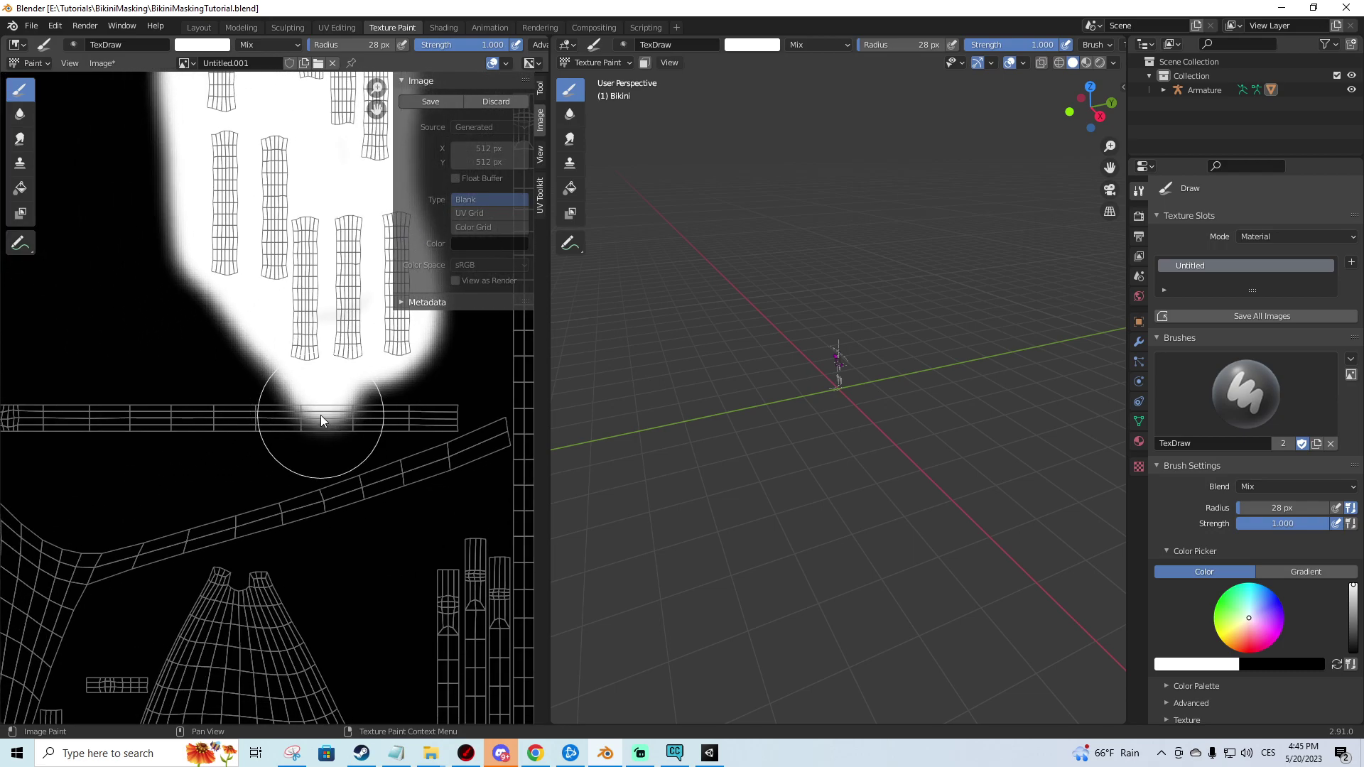
mouse_move(314, 407)
left_mouse_down()
mouse_move(381, 399)
mouse_move(394, 359)
left_mouse_up()
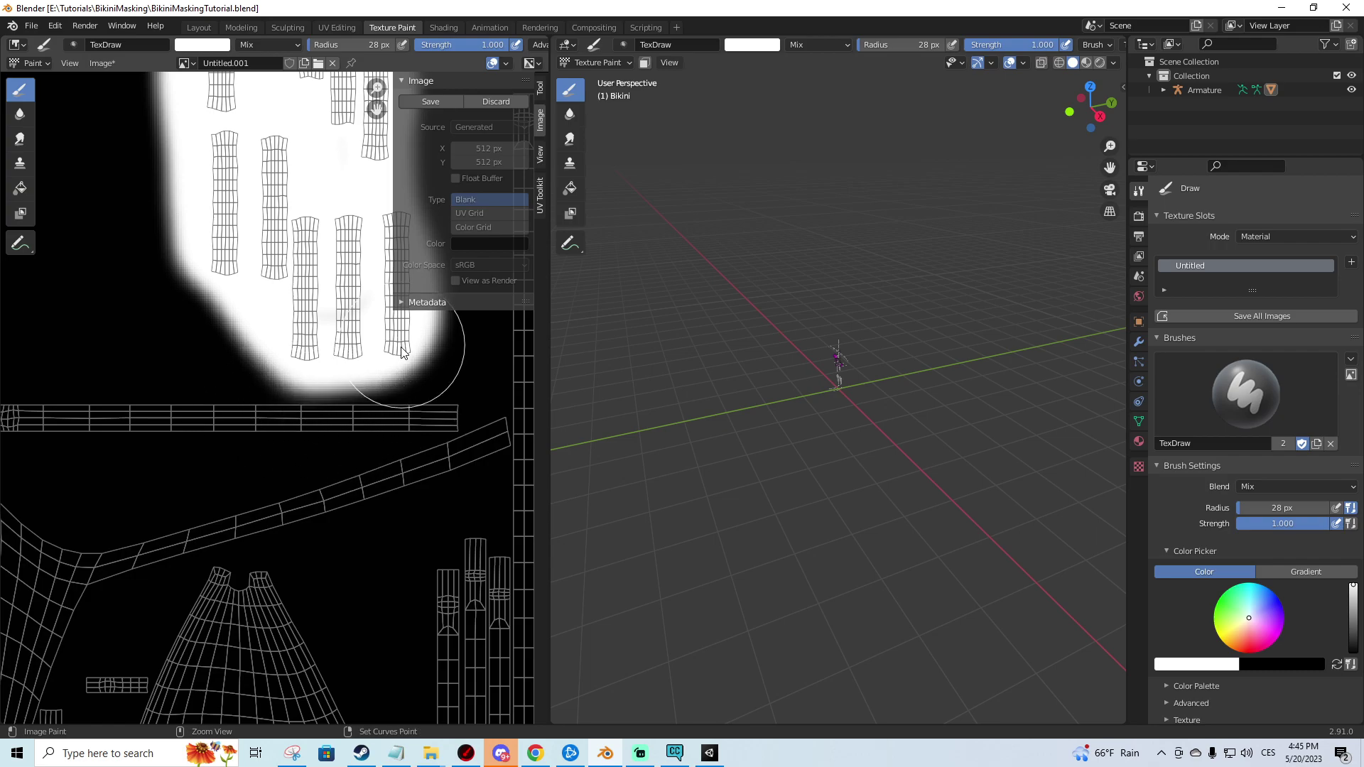
scroll(356, 374, "up", 3)
scroll(287, 316, "down", 2)
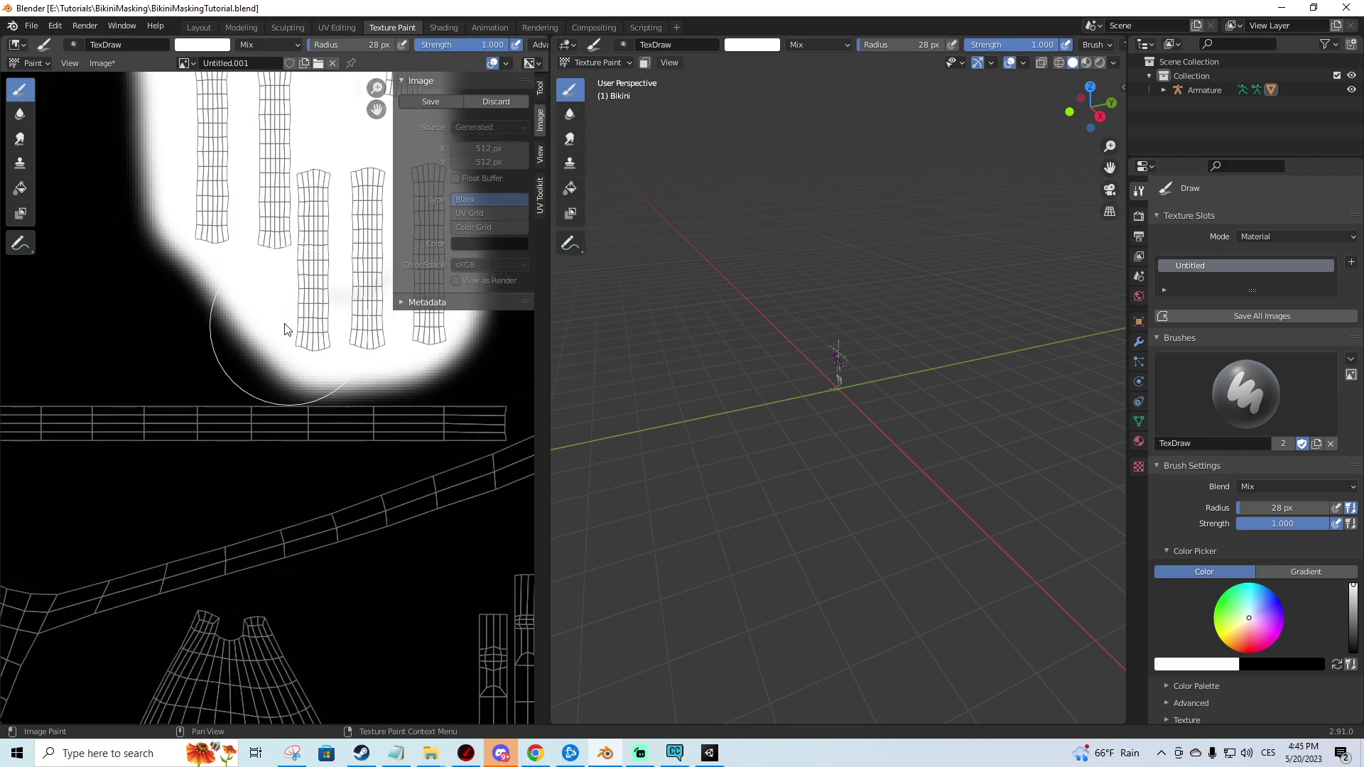
- Trim the mask's bottom edge with a 9 px black brush, then set the colour back to white
key("f")
left_click(197, 322)
left_click(540, 88)
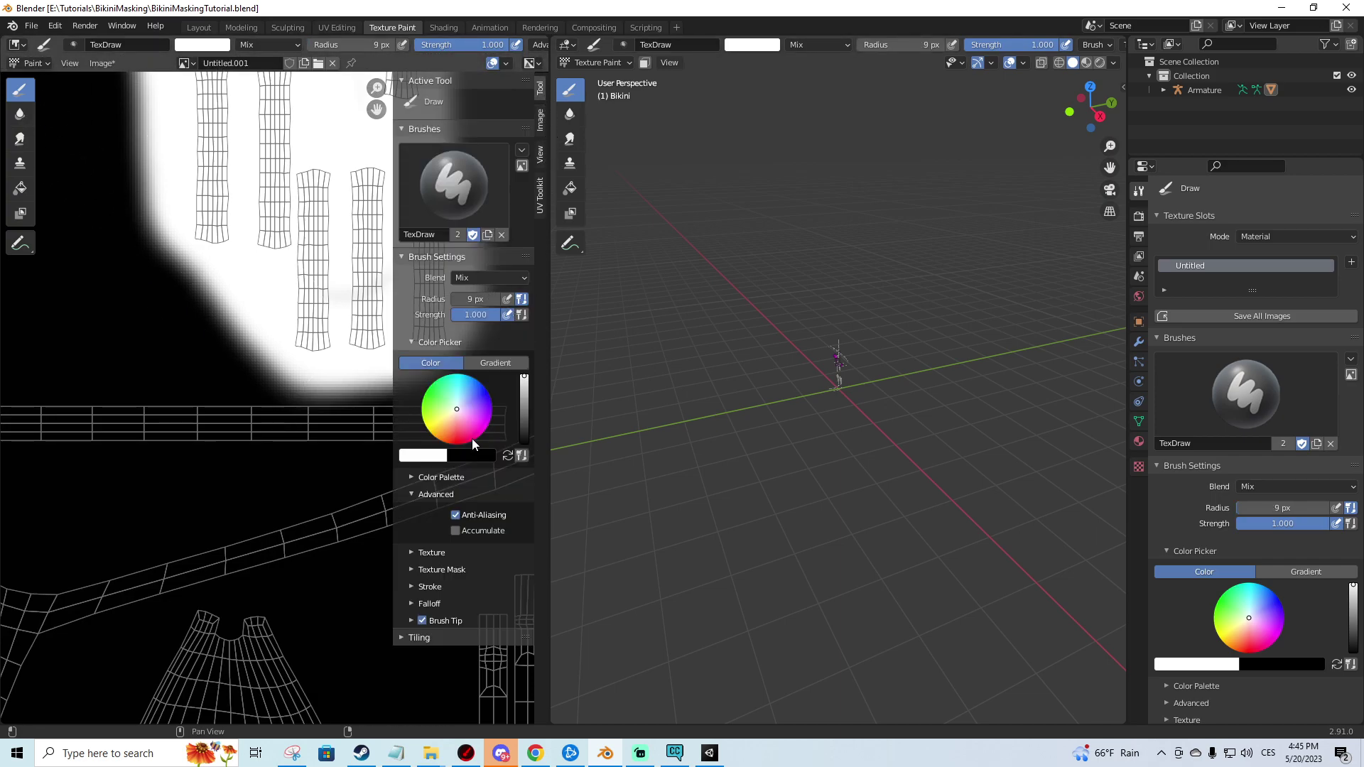
left_click(524, 442)
middle_click_drag(327, 398, 262, 372)
mouse_move(236, 367)
left_mouse_down()
mouse_move(247, 368)
mouse_move(198, 357)
mouse_move(348, 369)
mouse_move(187, 358)
left_mouse_up()
scroll(279, 380, "down", 3)
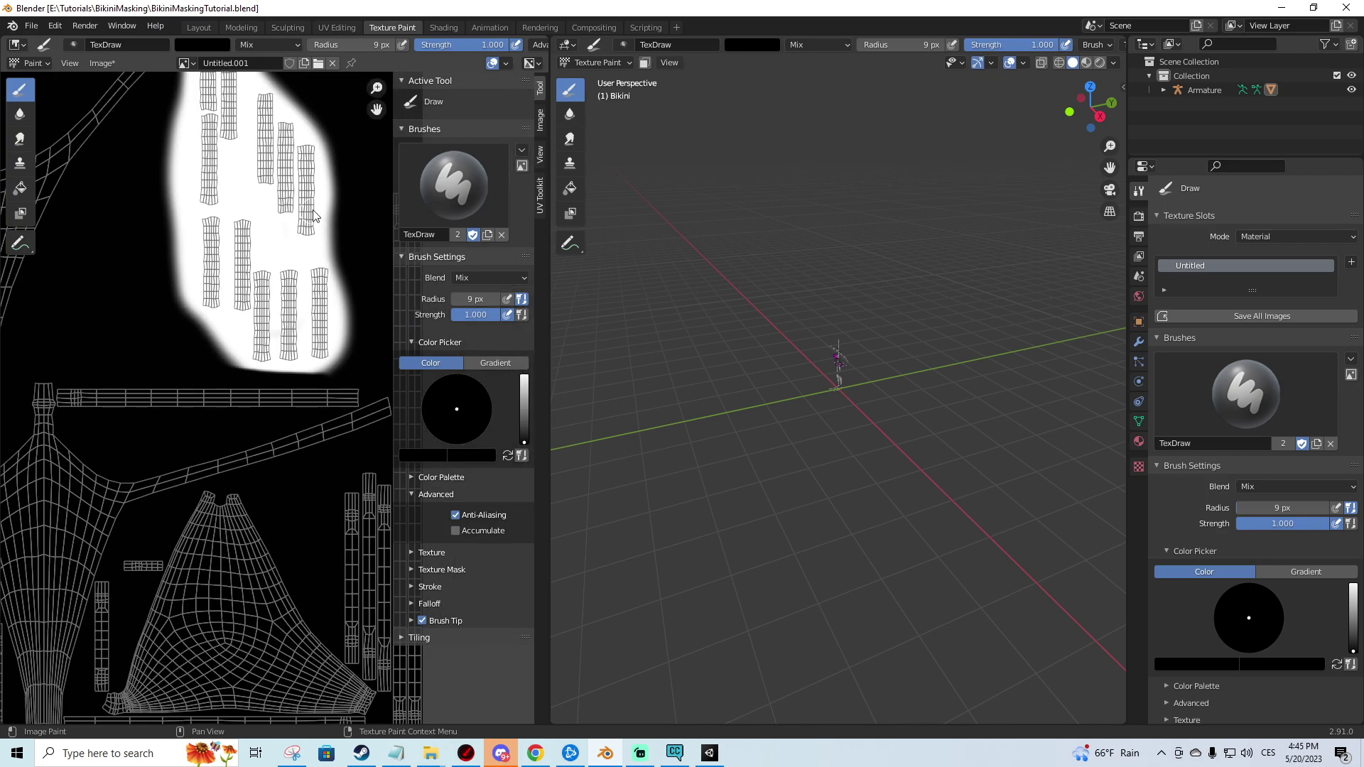
middle_click_drag(310, 210, 310, 336)
left_click_drag(525, 426, 525, 375)
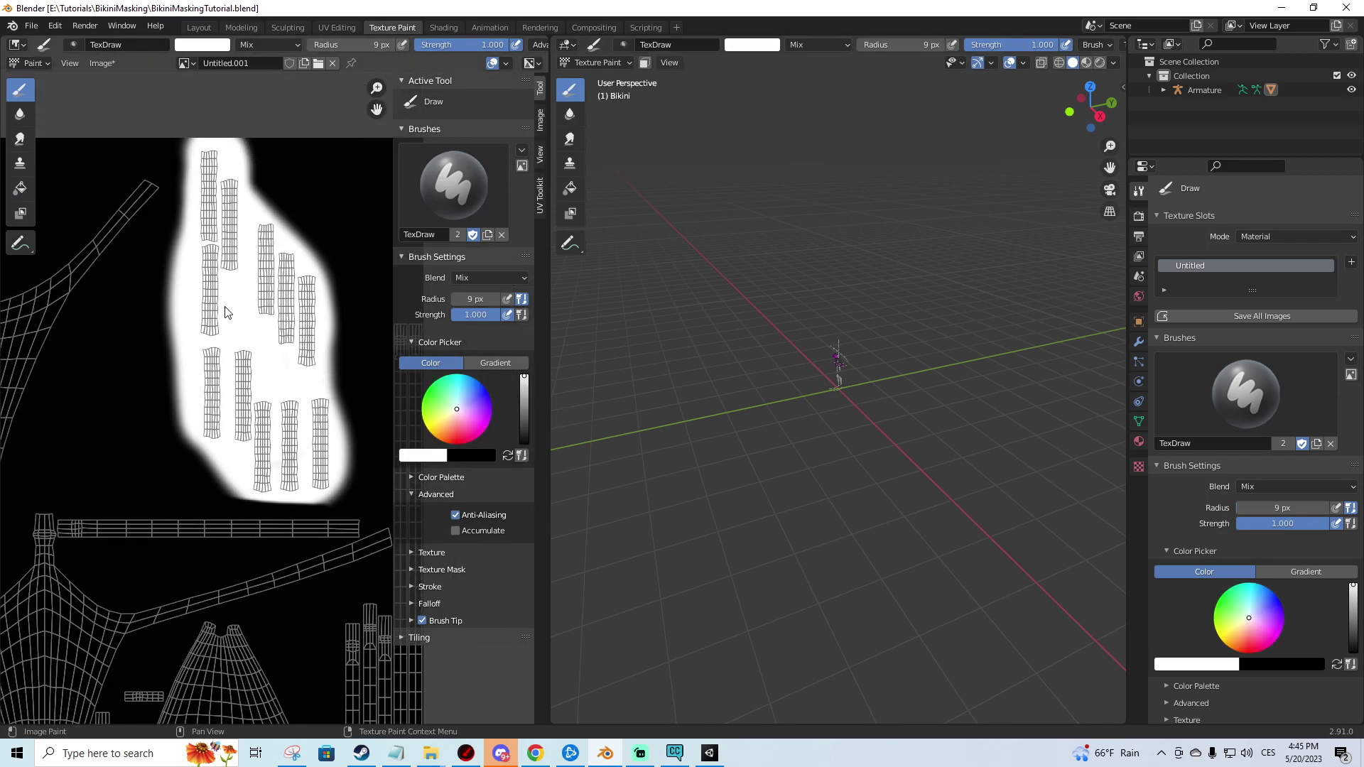
left_click(113, 63)
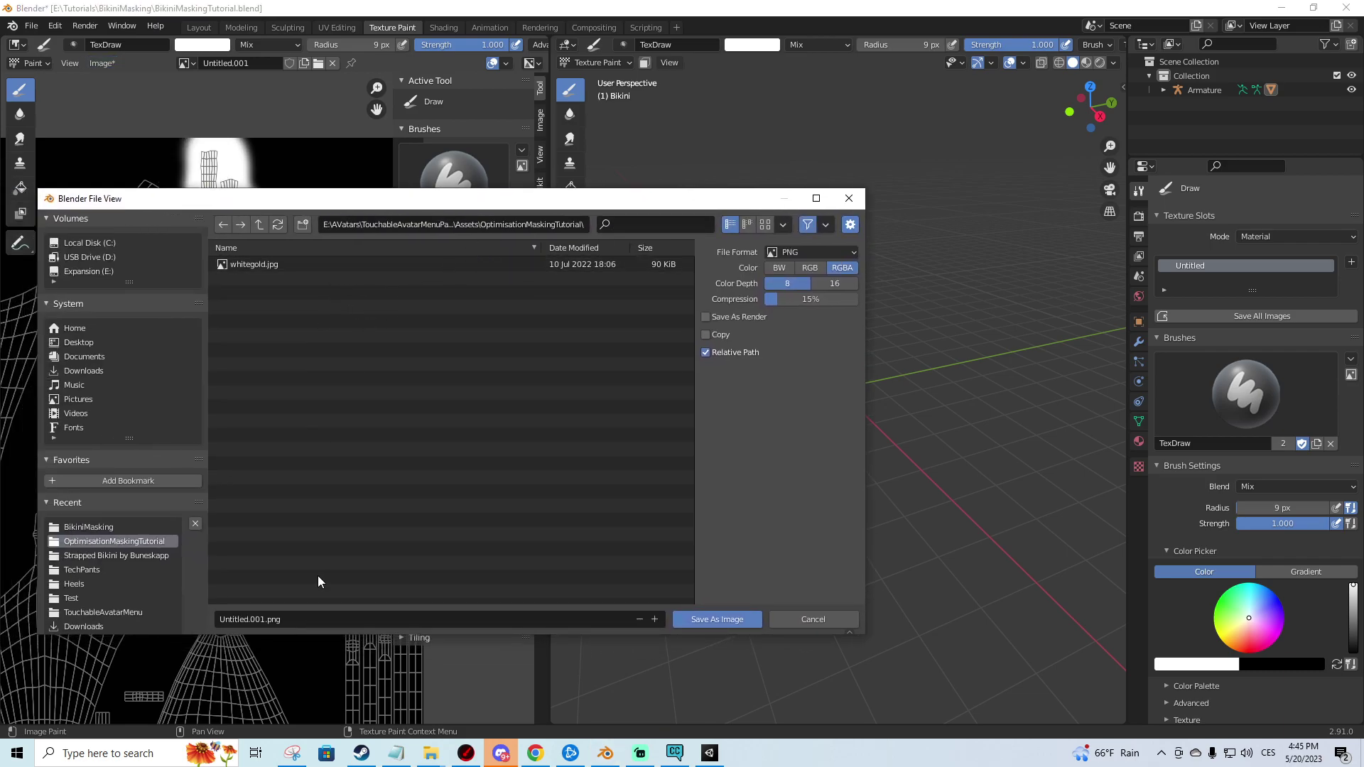
- Name the painted mask Bikini_Rings_Mask.png and save it to disk
left_click(306, 619)
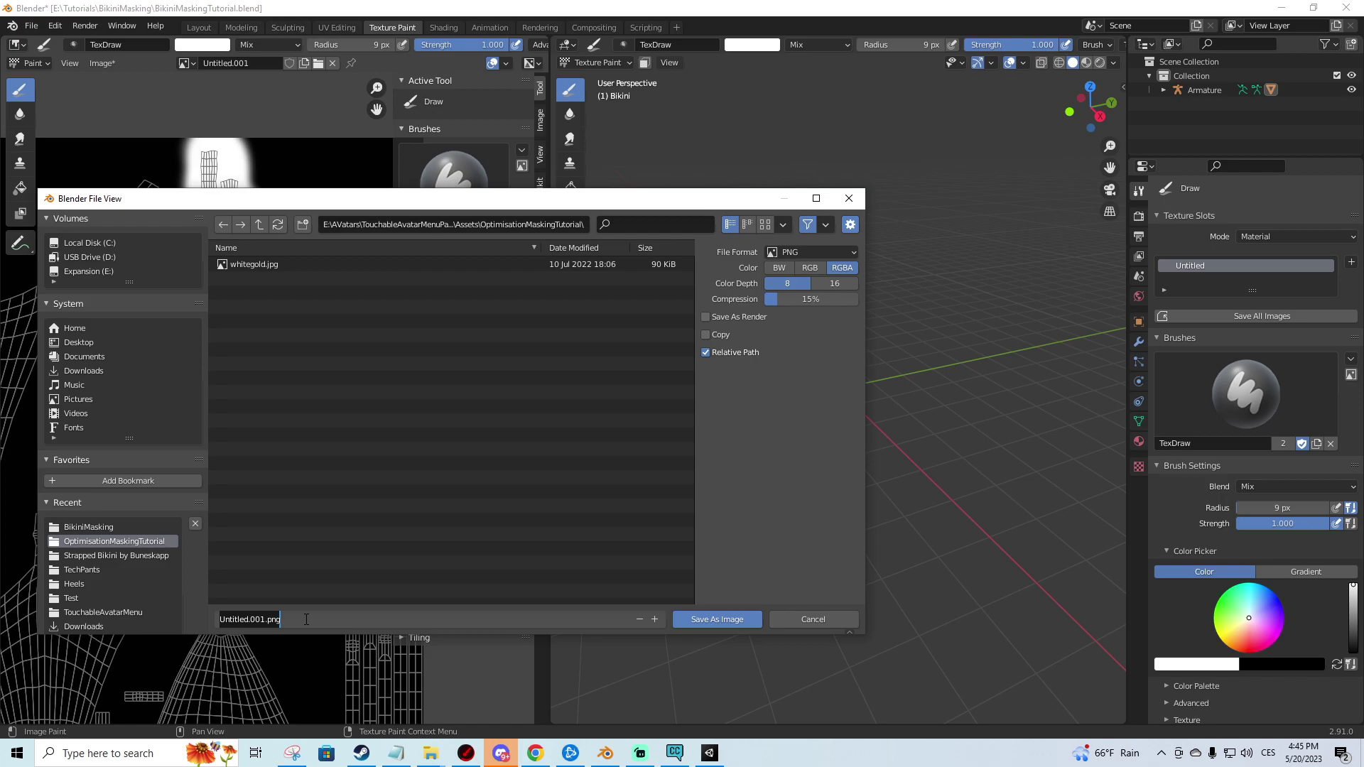
type("Bikini_Rings_M")
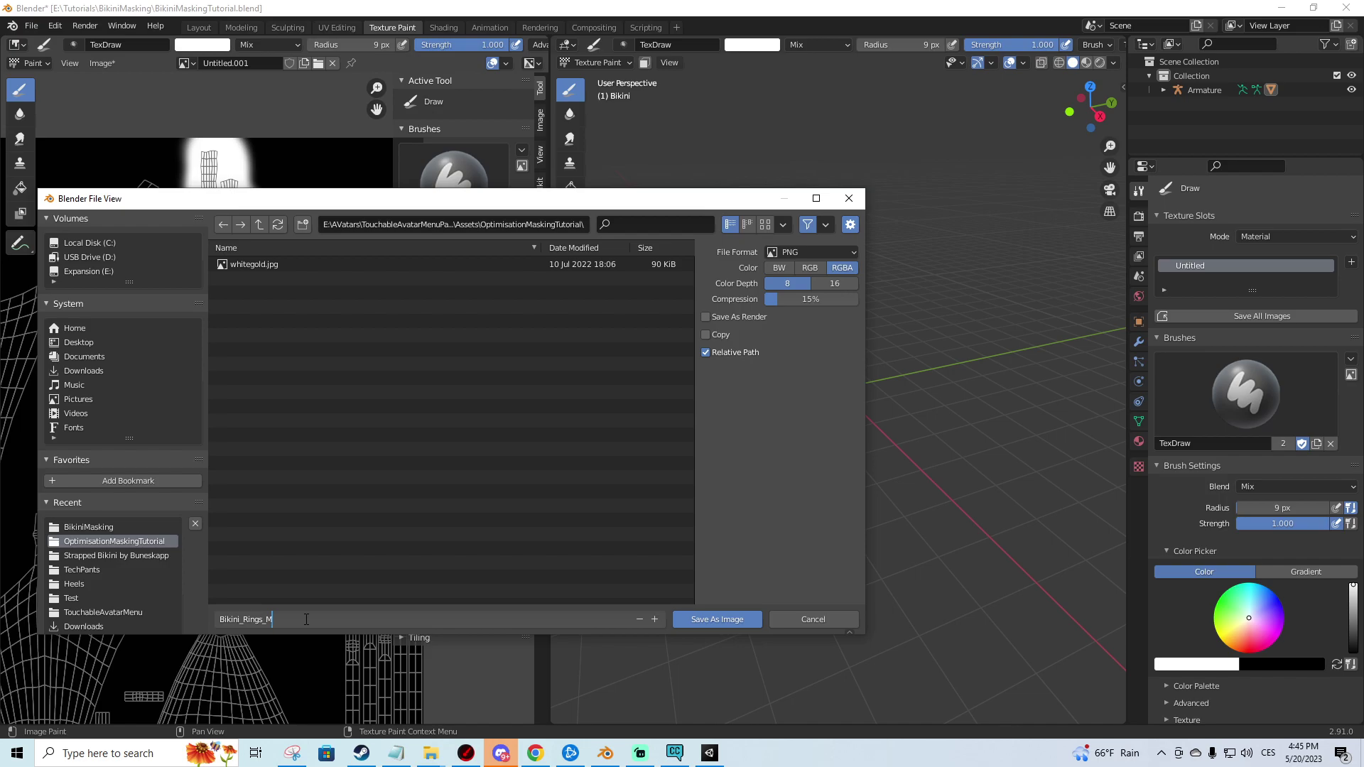
type("ask.png")
key("Return")
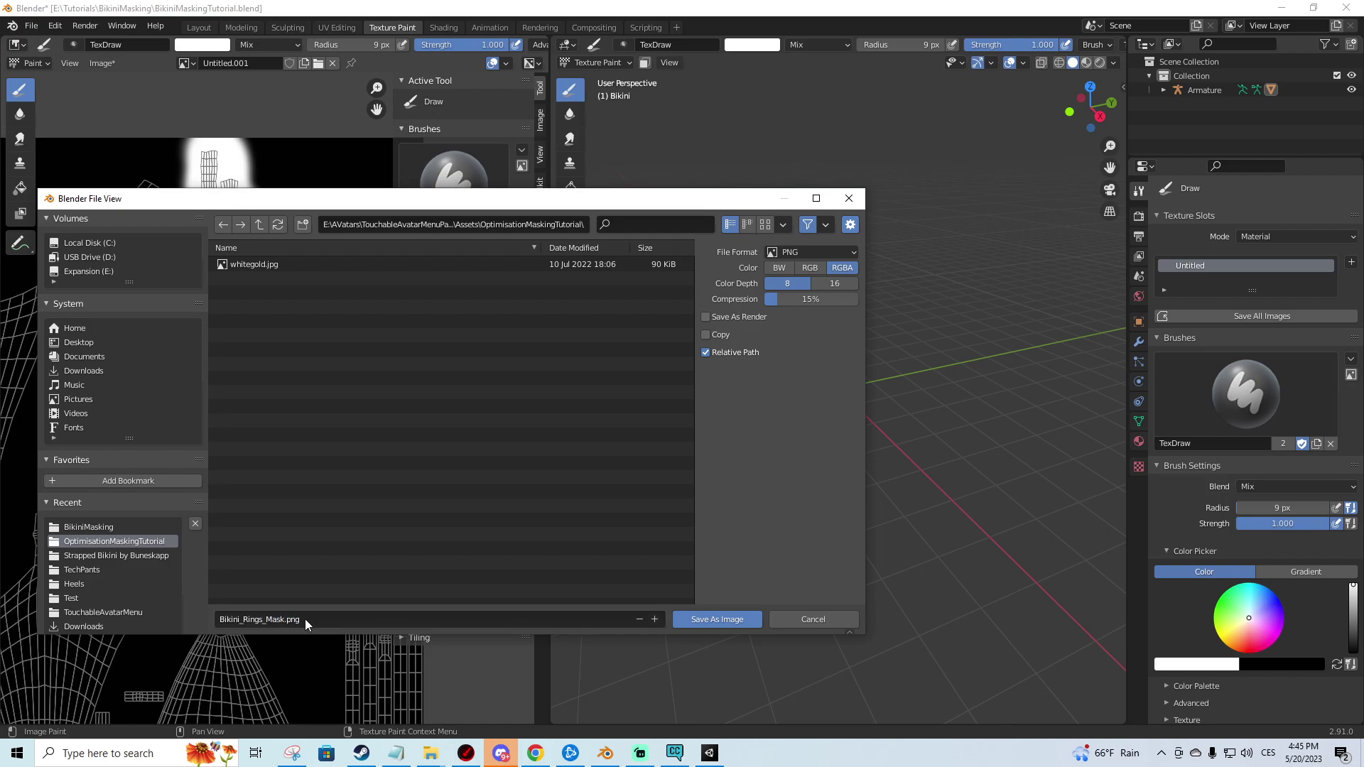
left_click(717, 619)
middle_click_drag(319, 296, 324, 299)
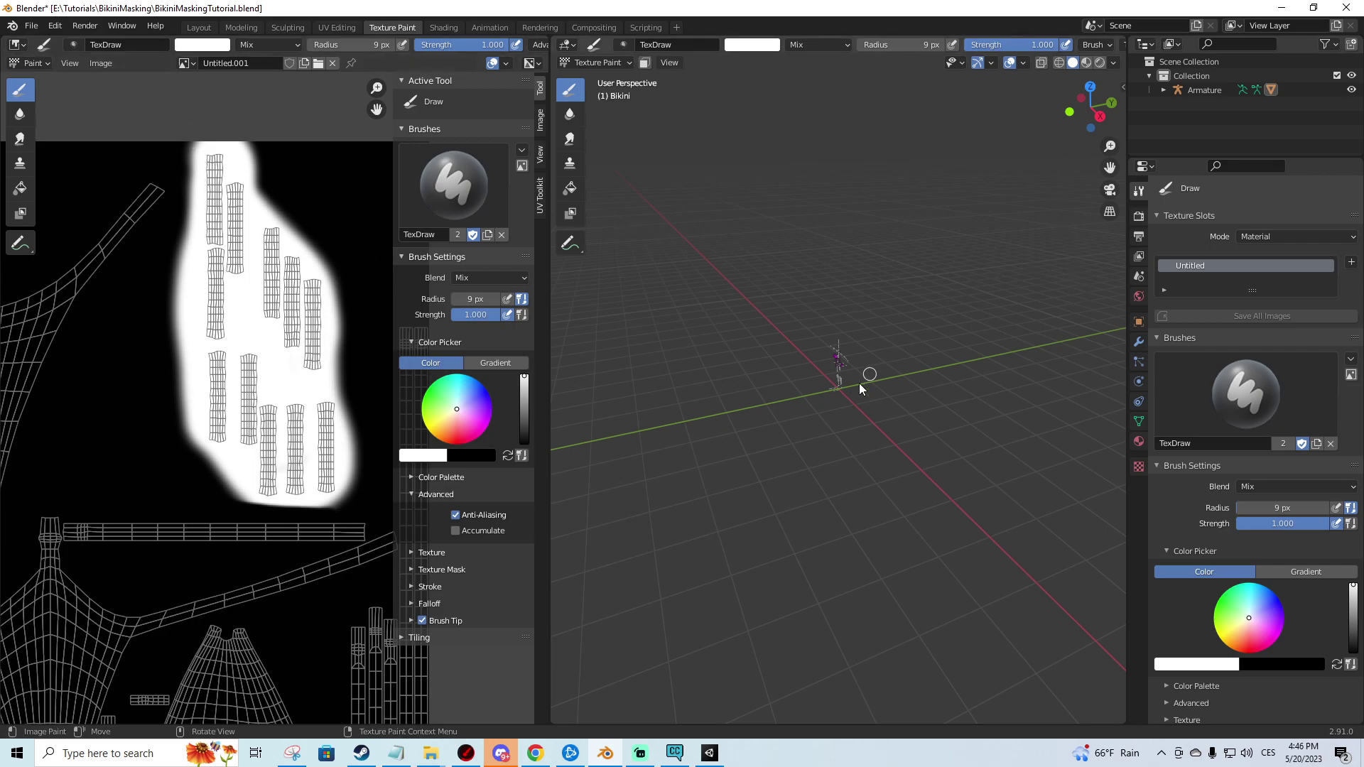
- Use CATS Export Model to overwrite Bikini.fbx in Assets/OptimisationMaskingTutorial
scroll(859, 389, "up", 11)
middle_click_drag(790, 259, 897, 249)
middle_click_drag(897, 241, 849, 355, "shift")
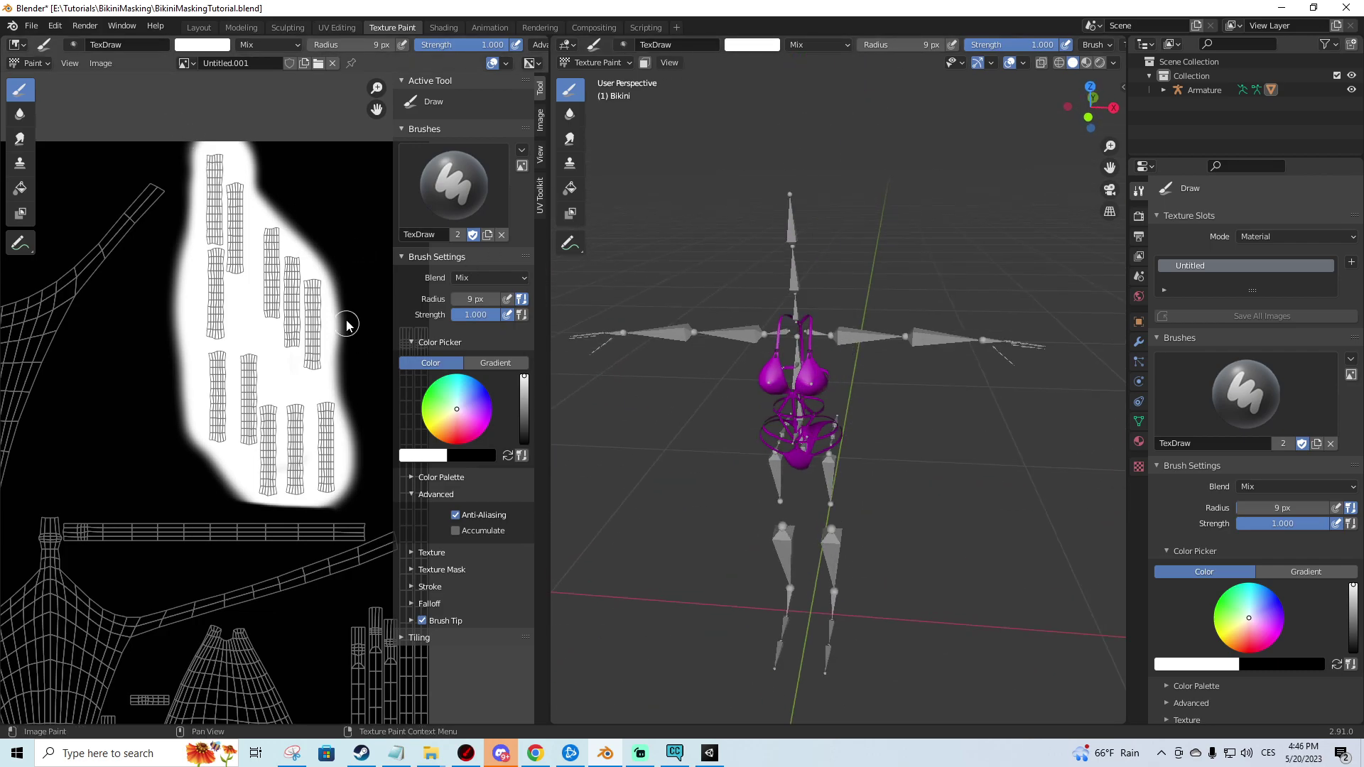
left_click(1122, 95)
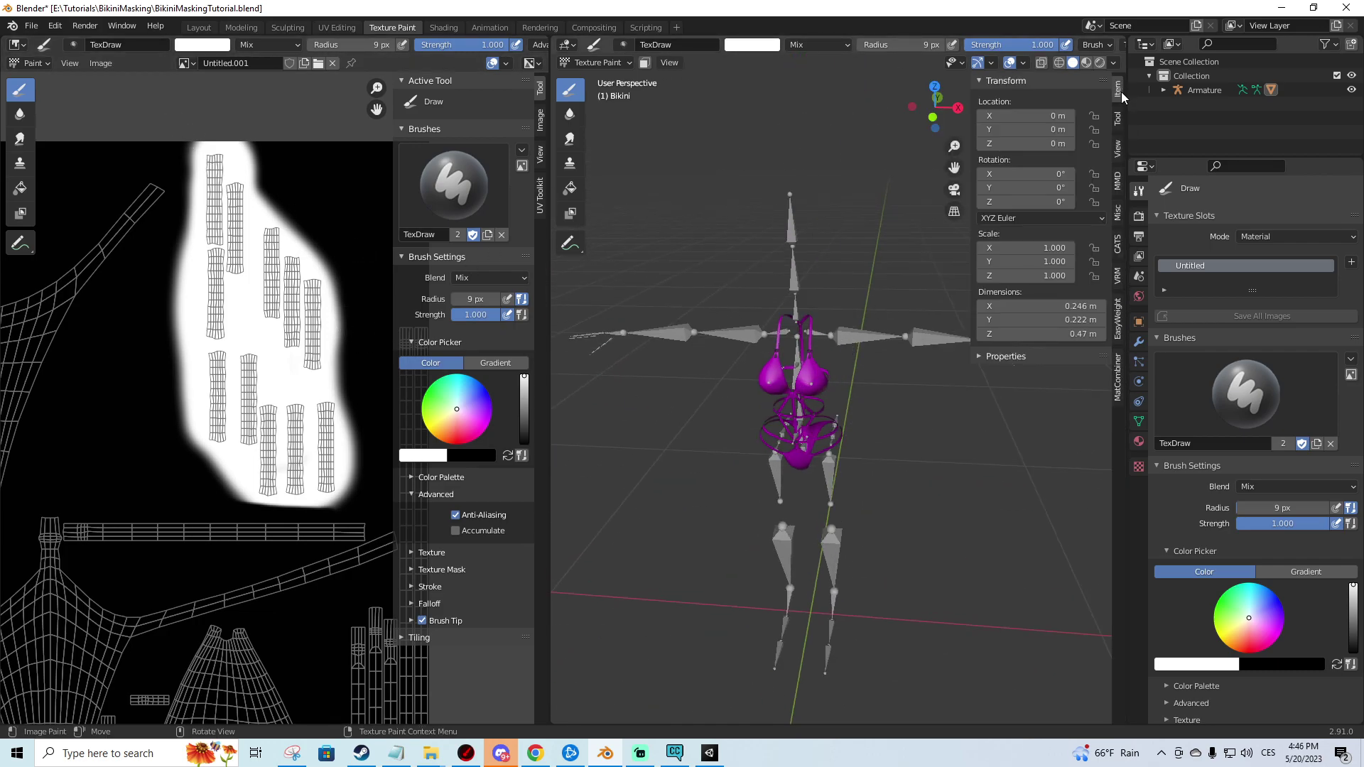
left_click(1118, 240)
left_click(1070, 109)
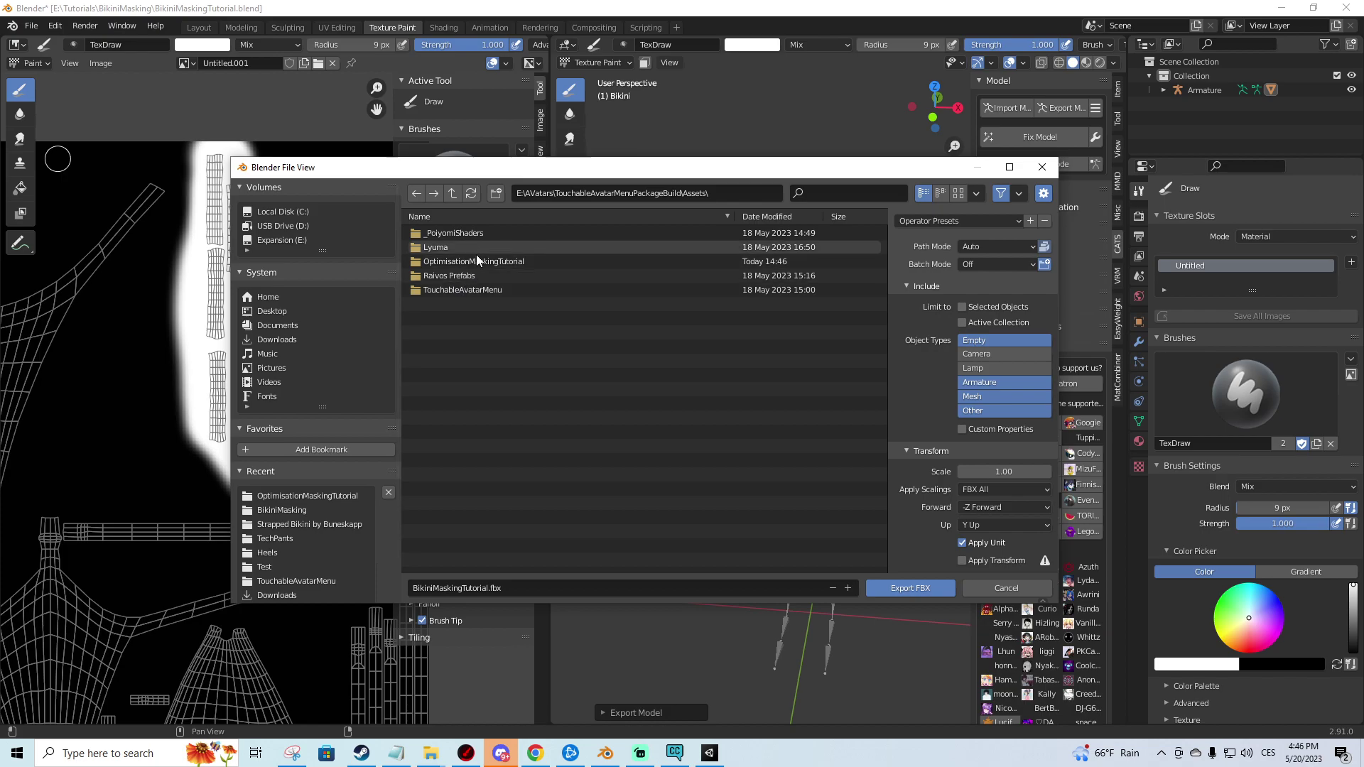
double_click(472, 263)
left_click(455, 234)
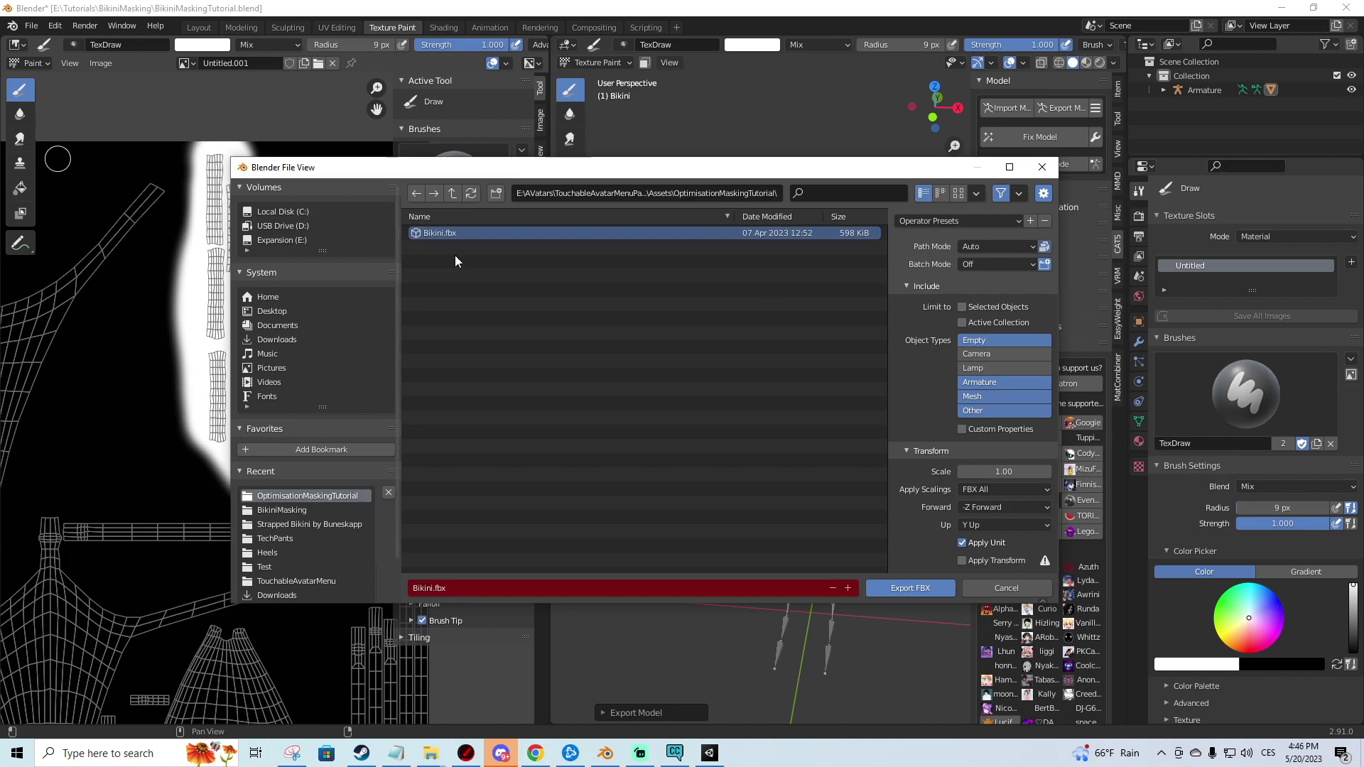
left_click(908, 589)
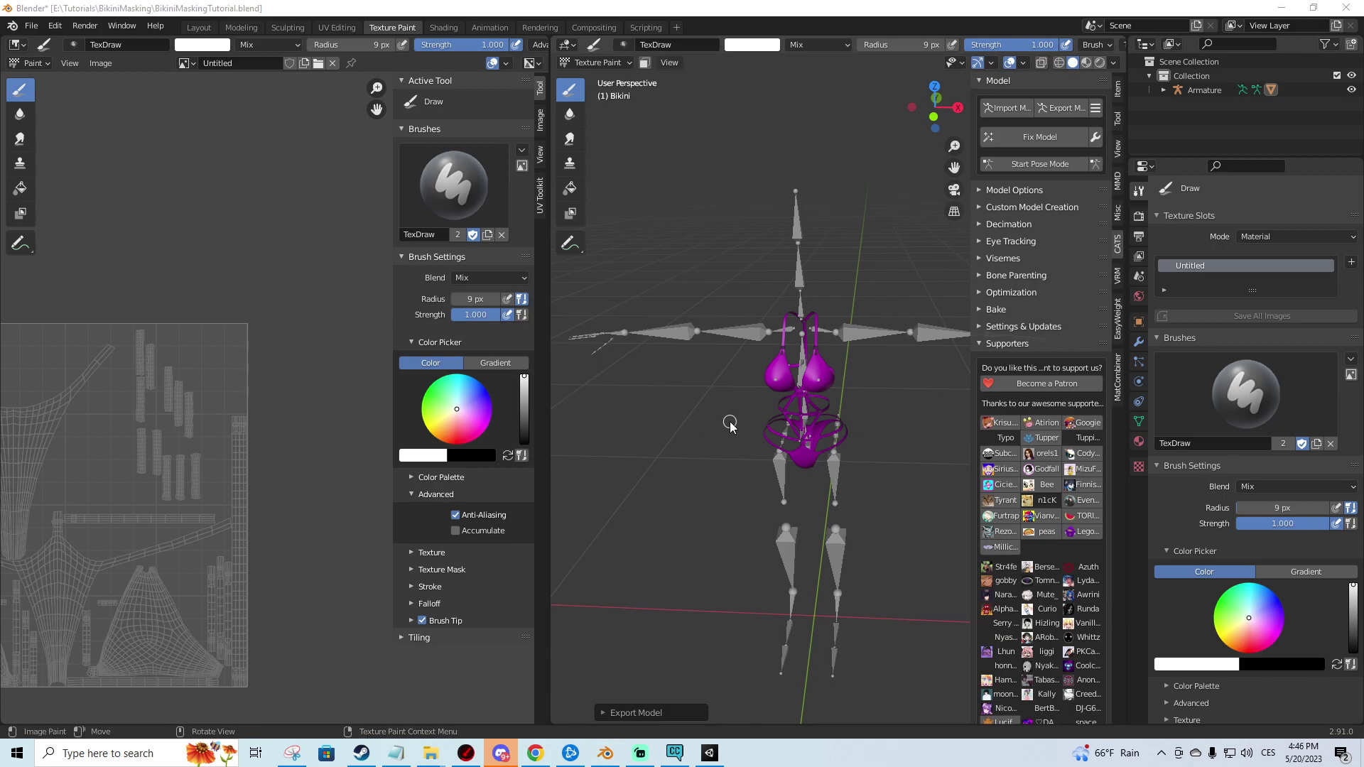
key("alt+Tab")
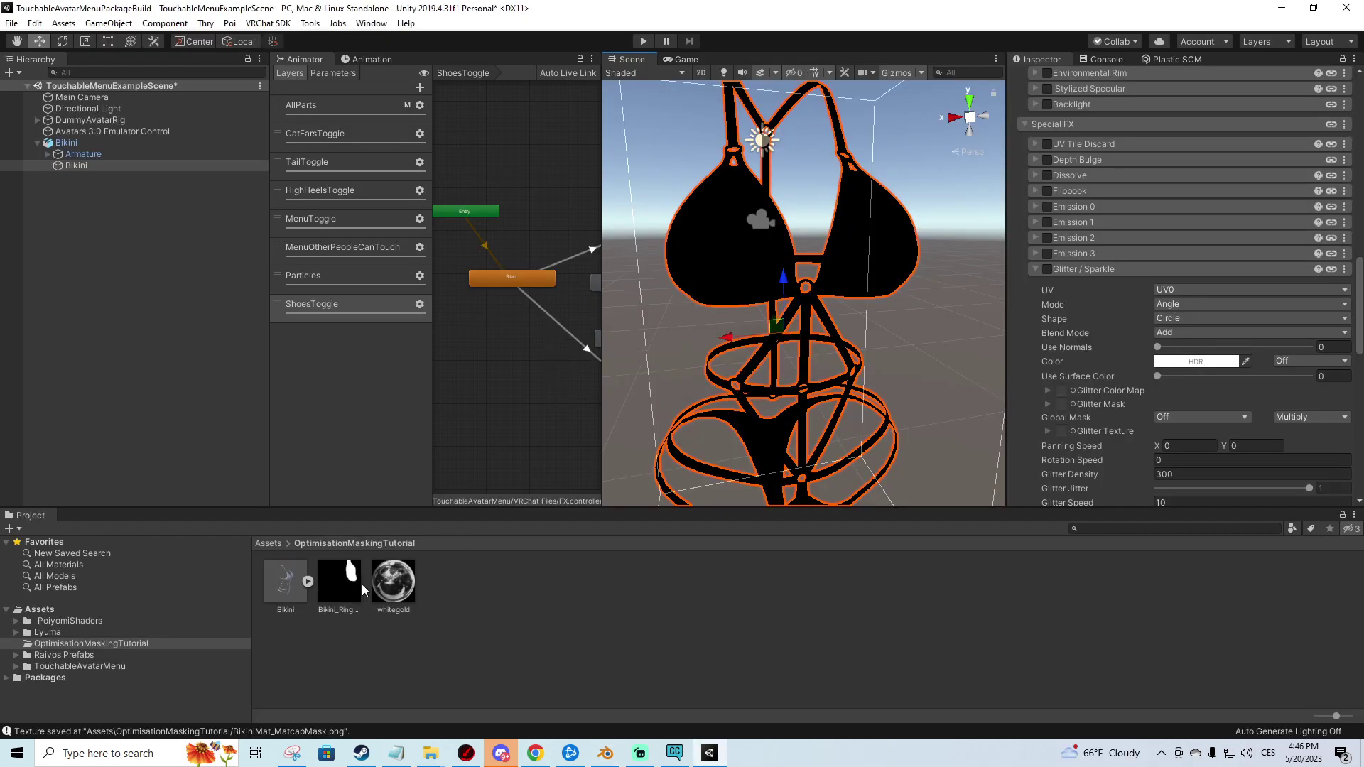
- Create a new material named BikiniMat in the OptimisationMaskingTutorial folder
right_click(488, 587)
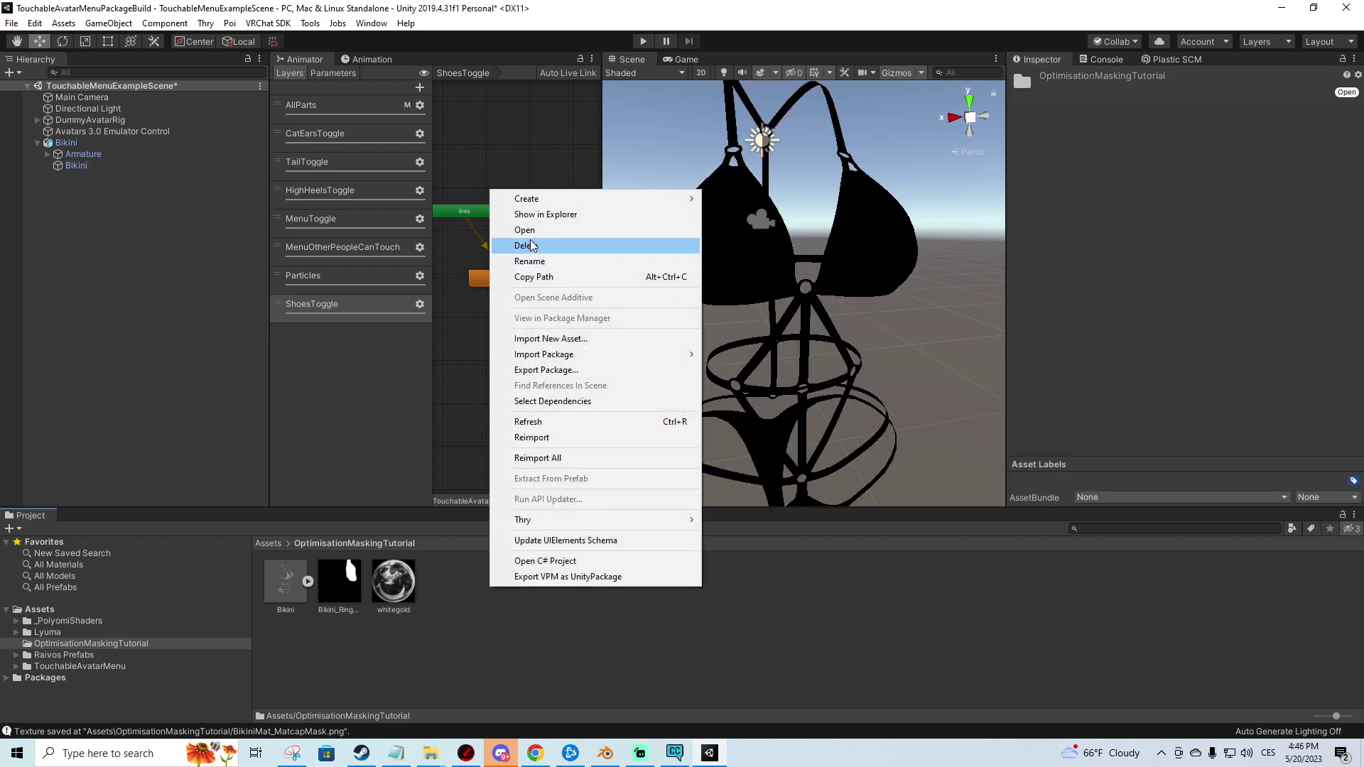
mouse_move(512, 198)
left_click(753, 412)
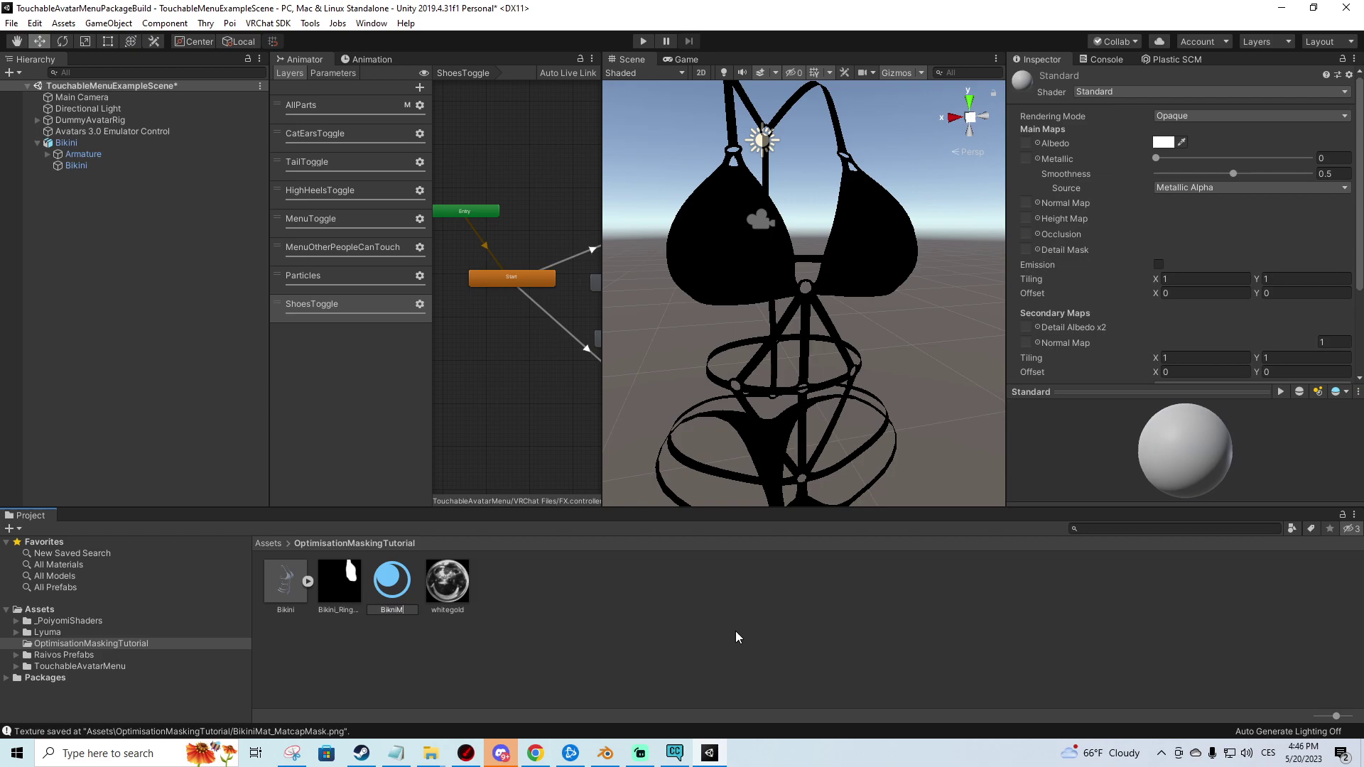
key("Return")
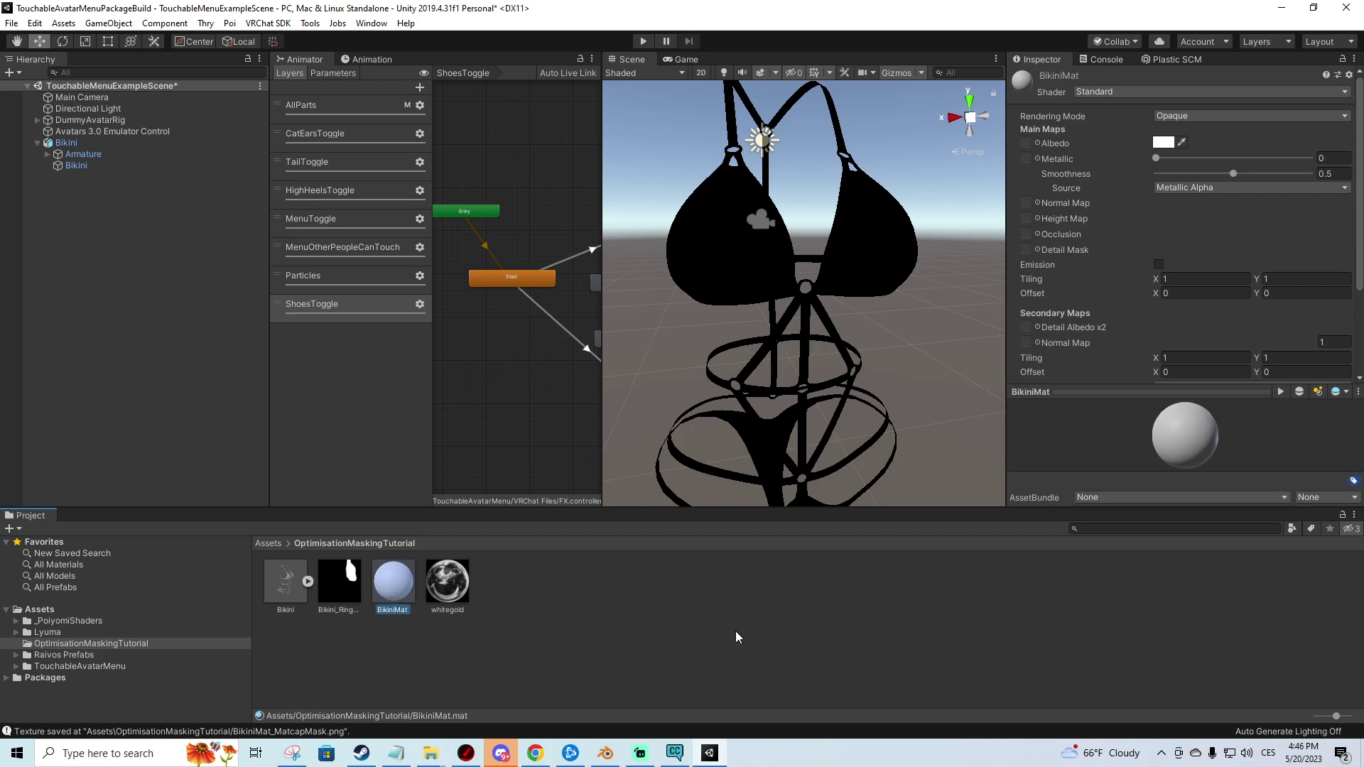
- Set BikiniMat's shader to .poiyomi/Poiyomi 8.1/Poiyomi Toon
left_click(1100, 93)
left_click(1100, 178)
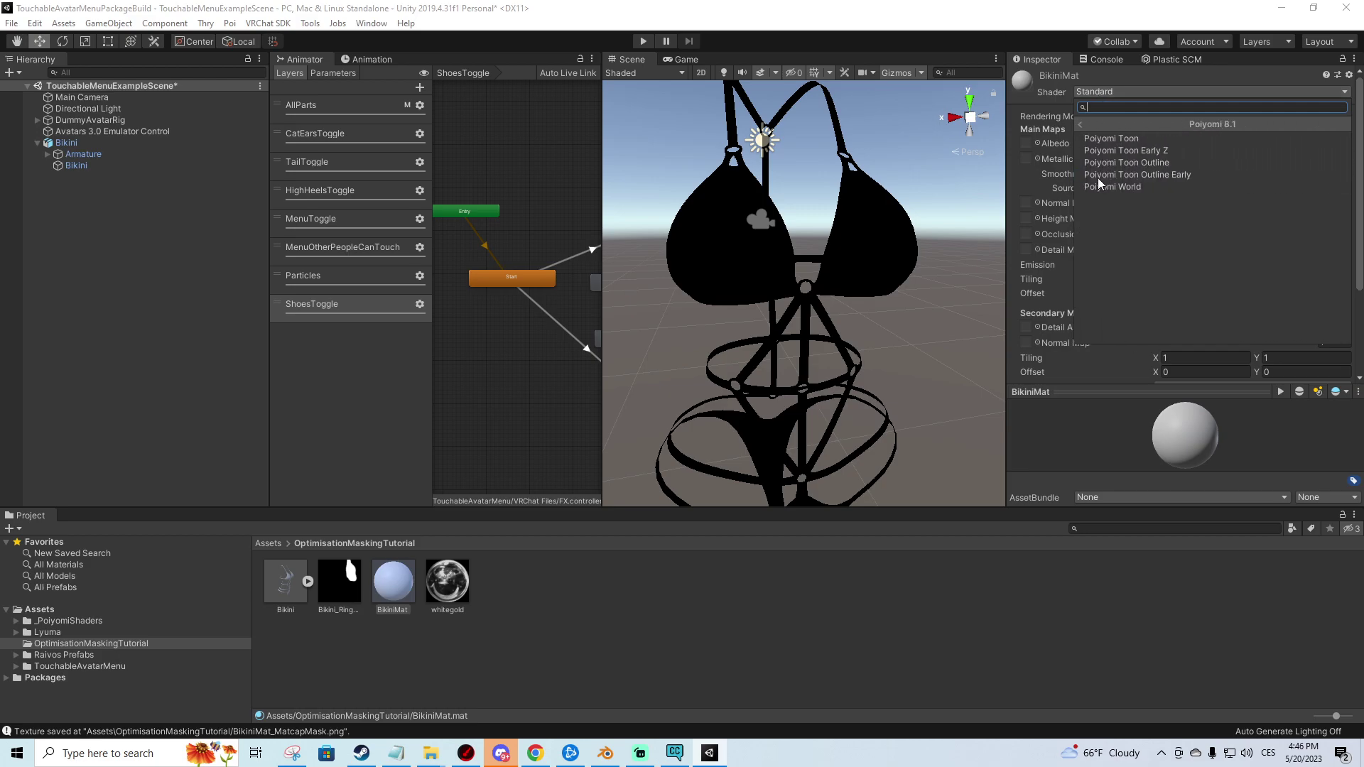
left_click(1118, 140)
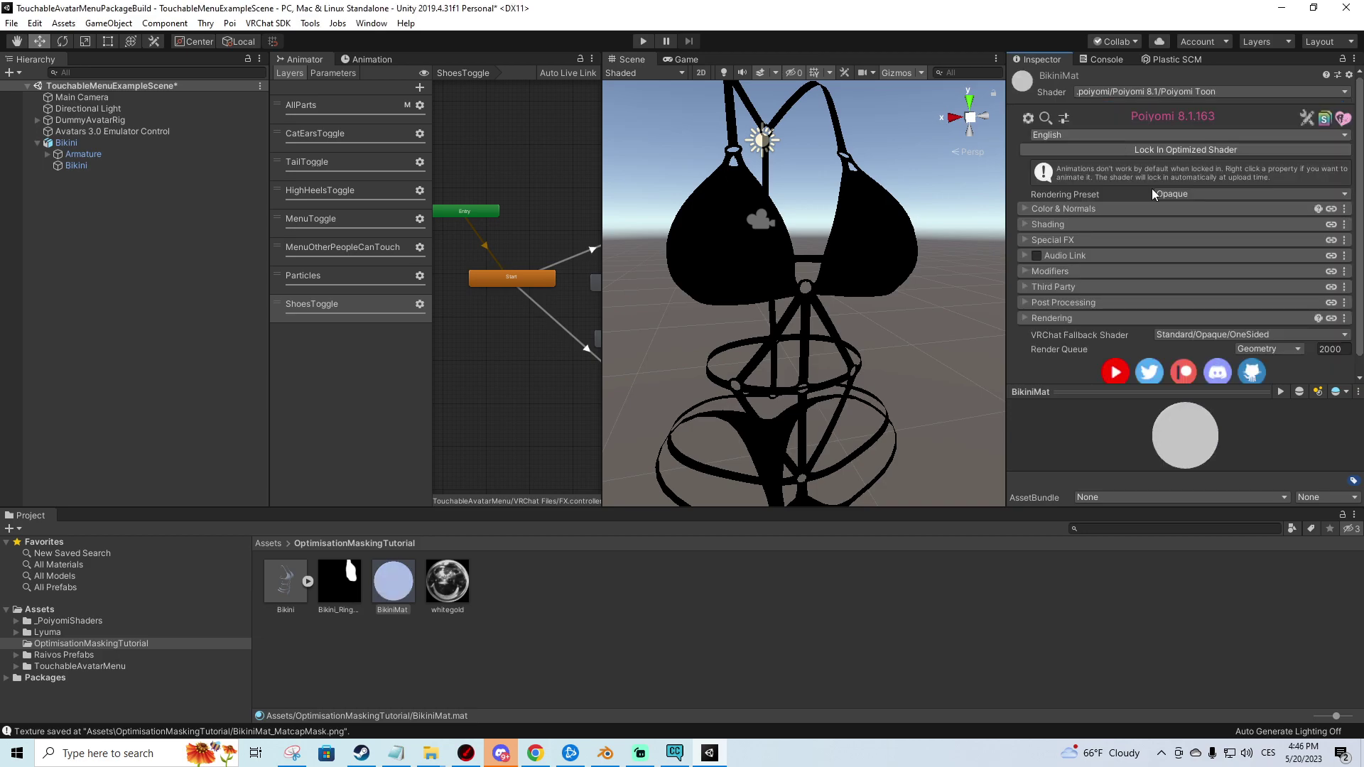
- Set BikiniMat's Color & Alpha to pure black, 000000
left_click(1025, 209)
left_click(1196, 228)
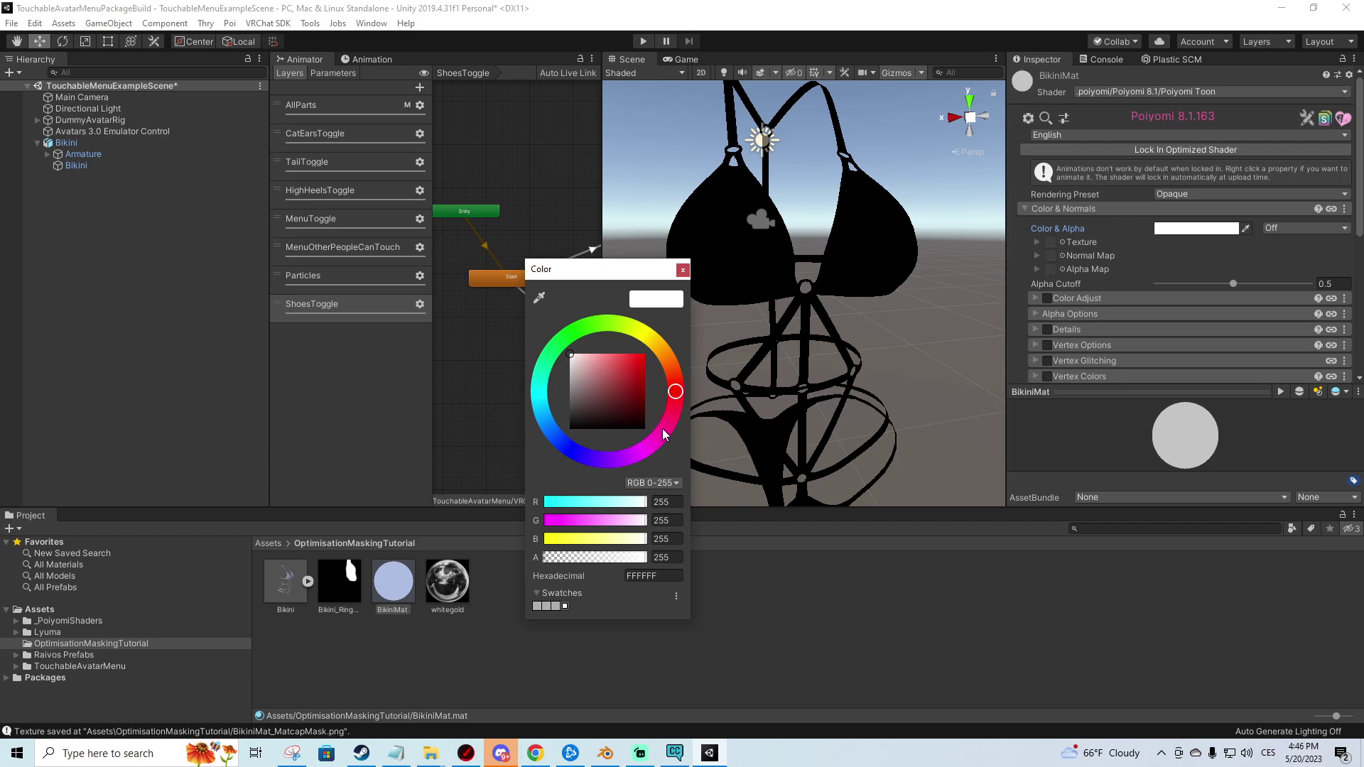
left_click_drag(642, 427, 675, 441)
left_click(682, 270)
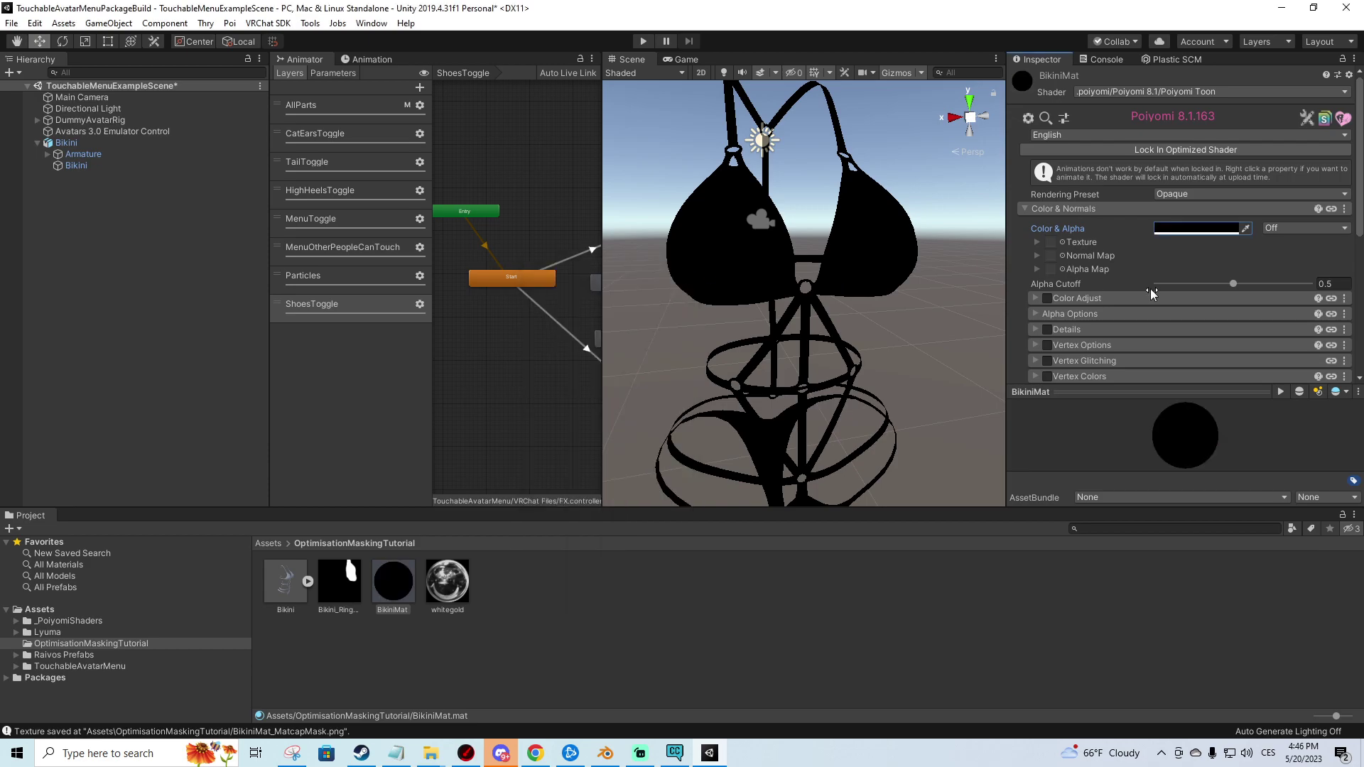
- Set the Rendering Cull option to Off so both sides render
scroll(1150, 288, "down", 8)
left_click(1063, 309)
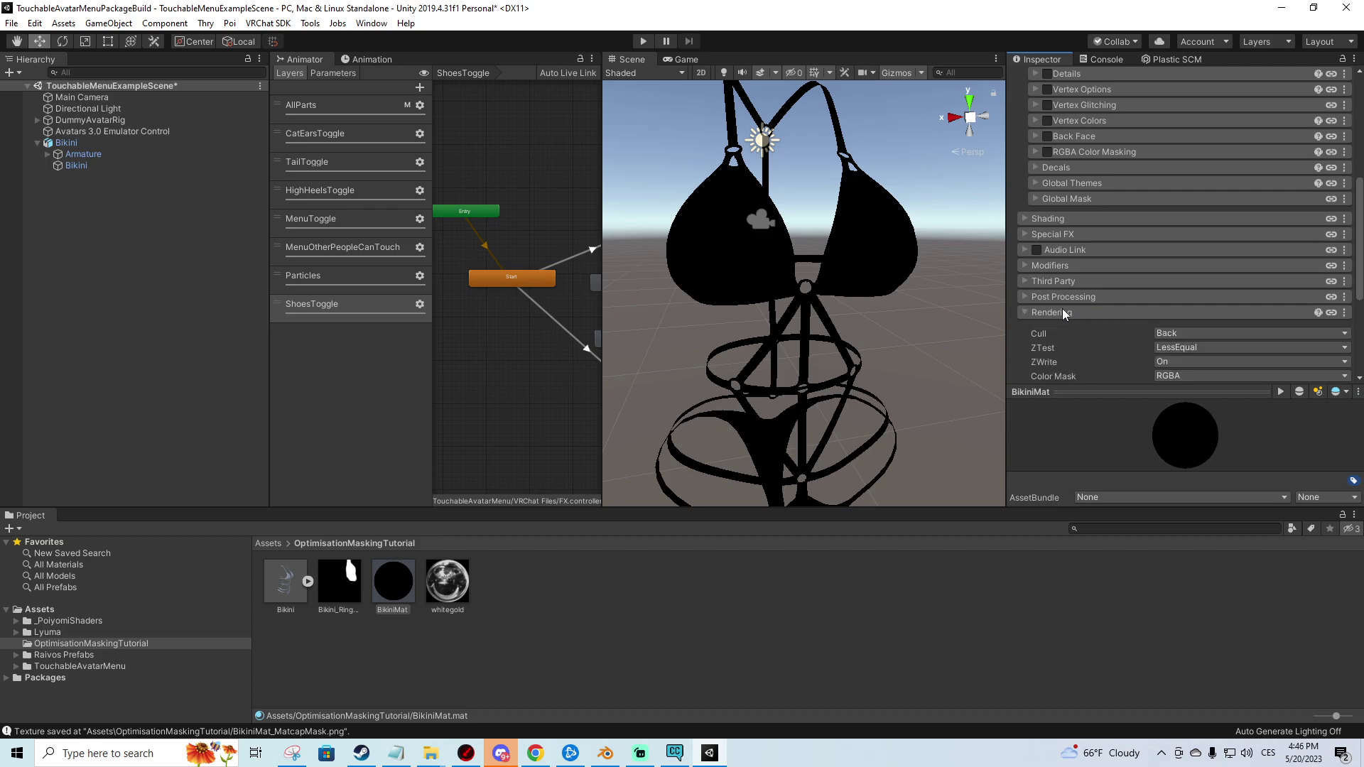
scroll(1063, 309, "down", 4)
left_click(1191, 206)
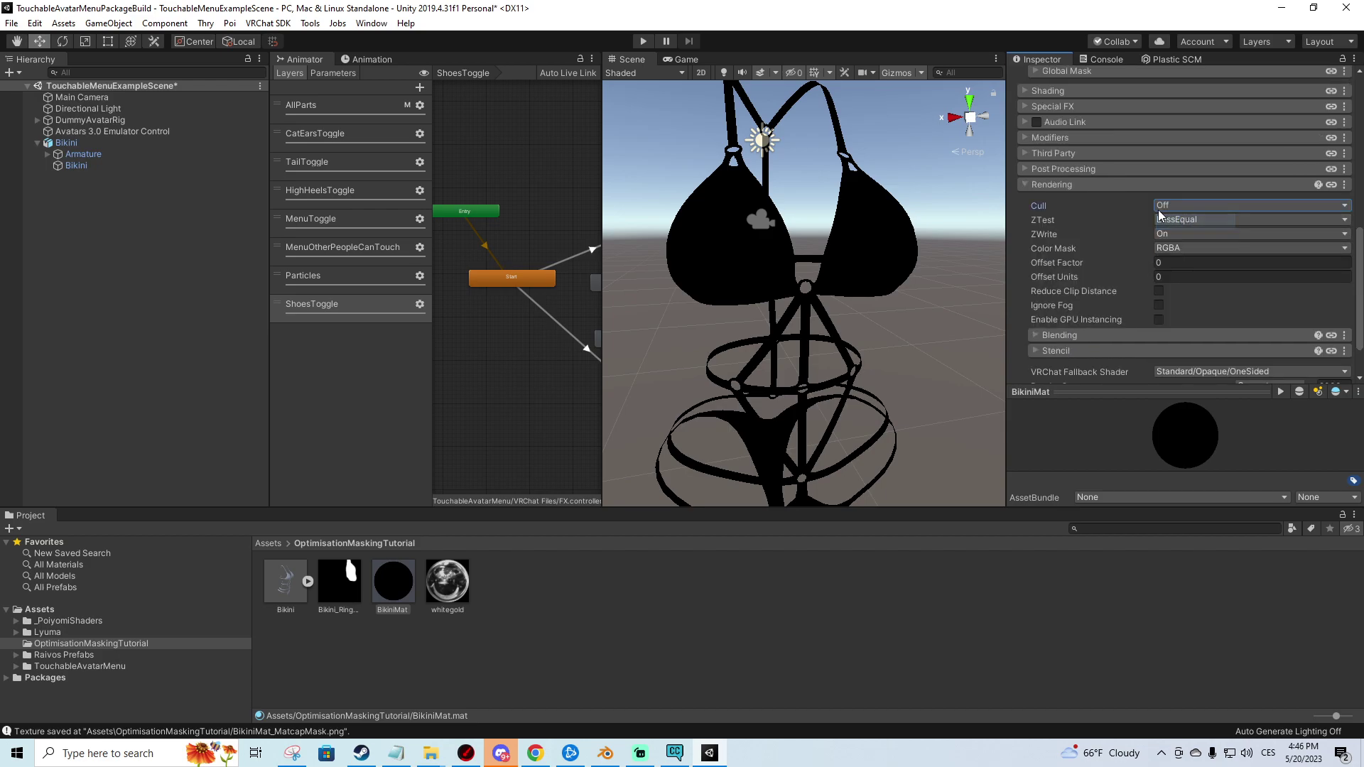
scroll(1107, 257, "up", 8)
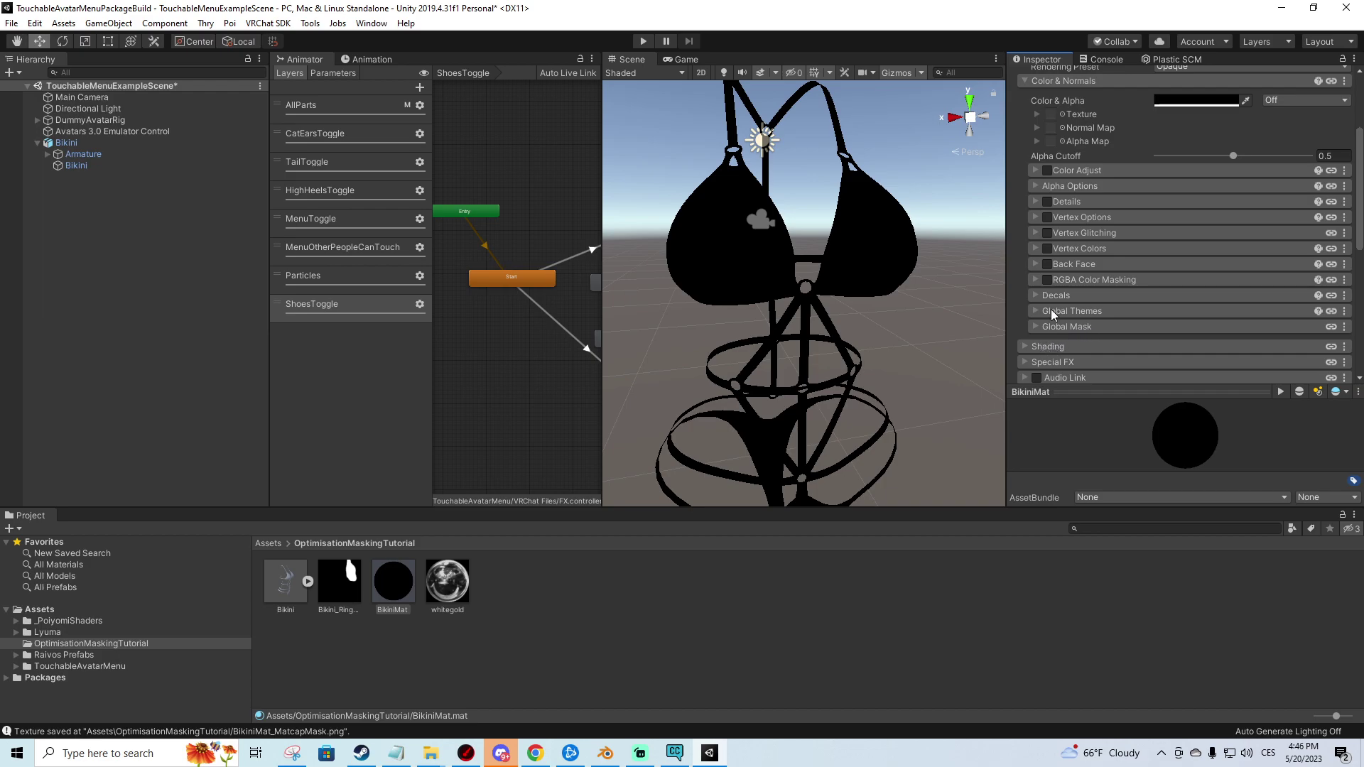
left_click(1045, 347)
- Enable Matcap 0 and assign the whitegold texture as its matcap
scroll(1073, 315, "down", 5)
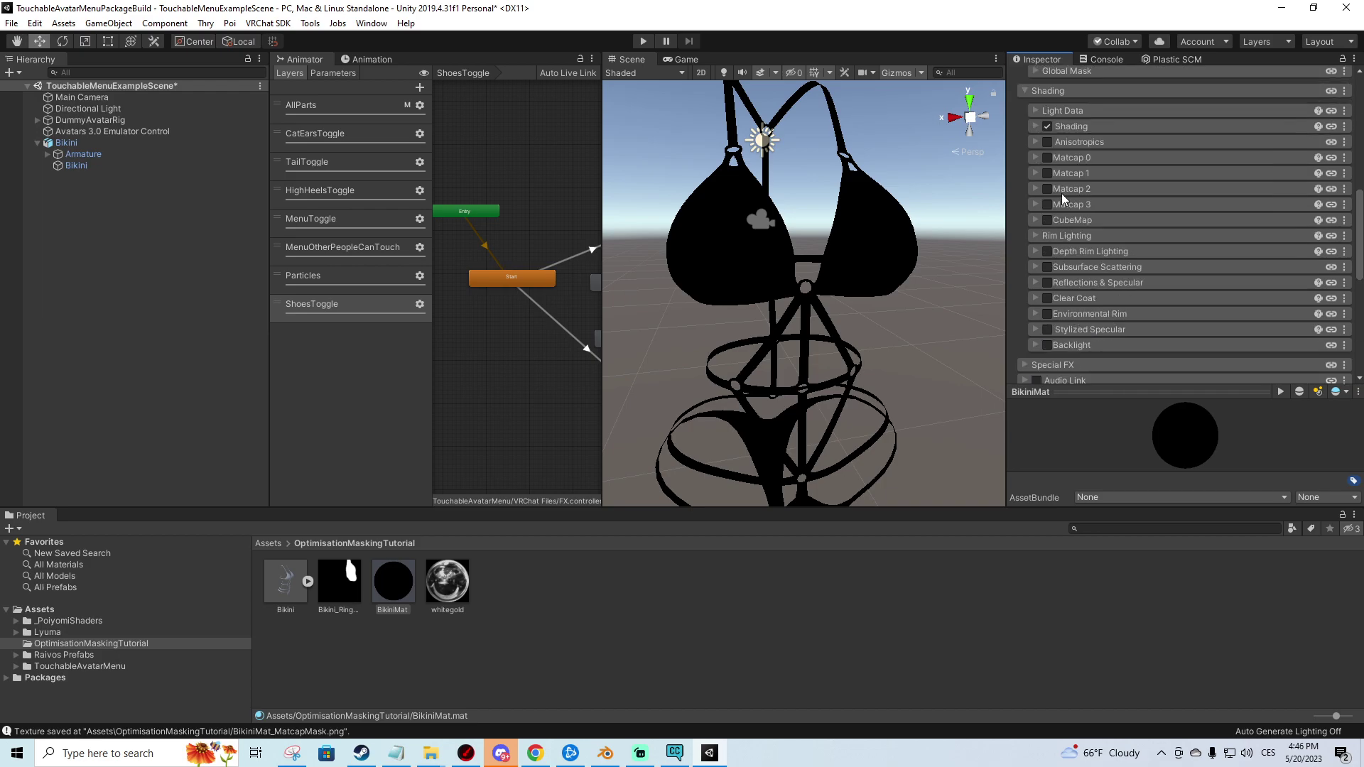
left_click(1047, 158)
left_click(1037, 157)
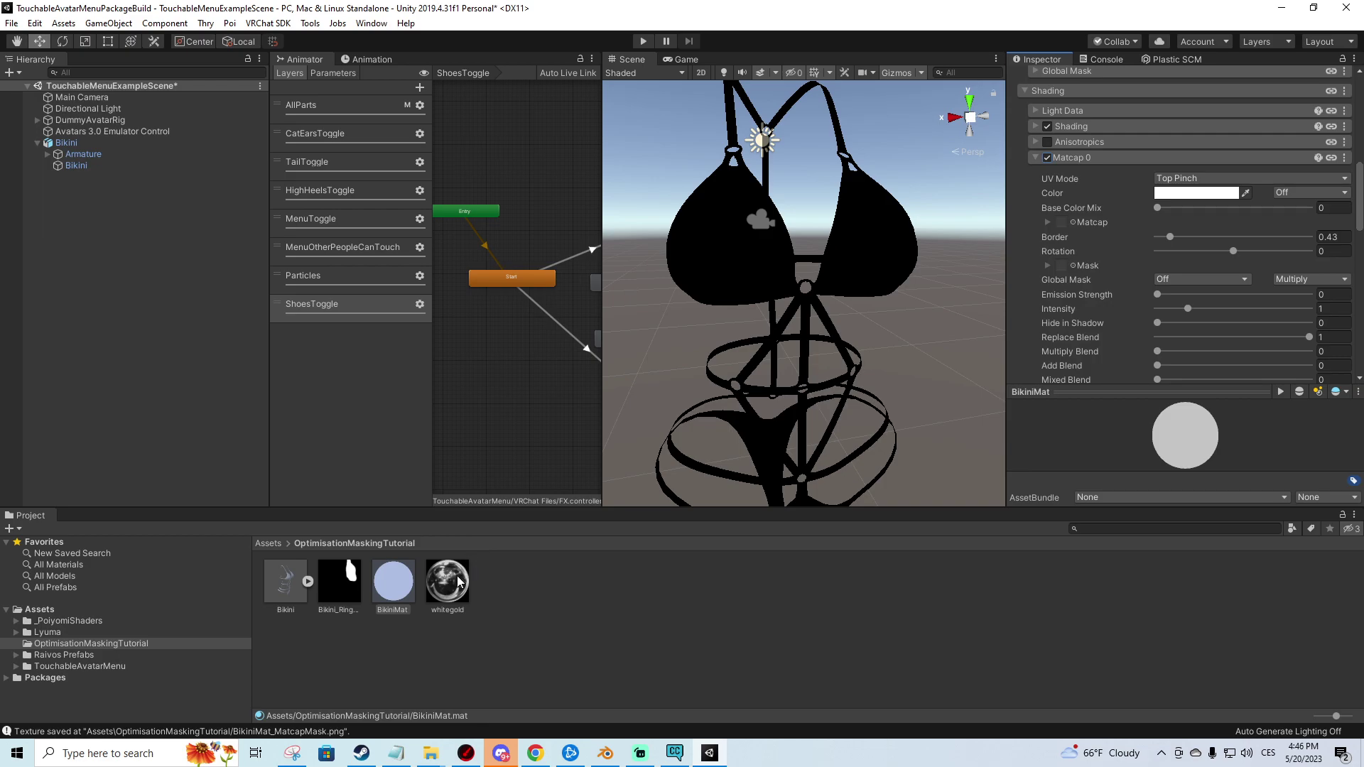
left_click_drag(448, 589, 971, 387)
left_click_drag(1061, 225, 1060, 221)
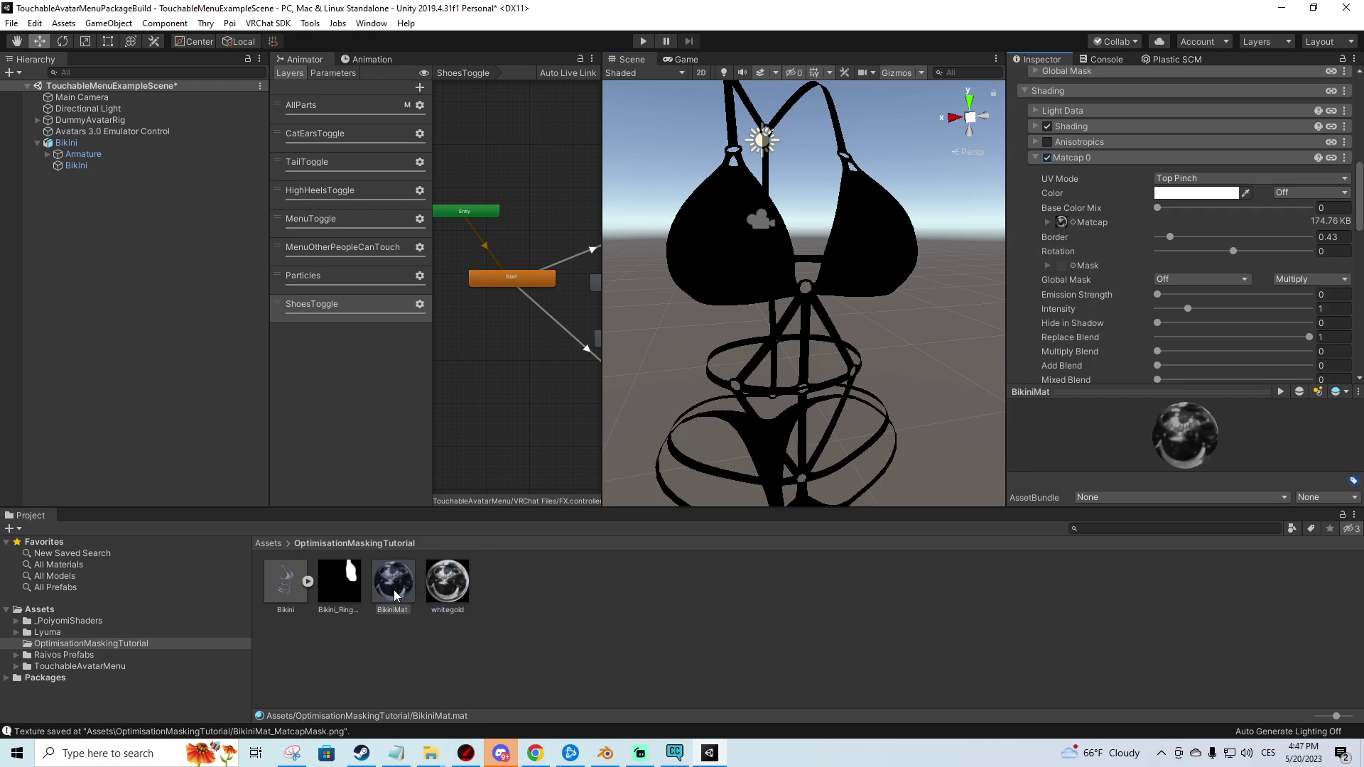
- Apply BikiniMat to the bikini mesh, inspect the shine, and expand the matcap's Mask settings
left_click_drag(652, 339, 815, 248)
middle_click_drag(815, 247, 793, 300)
scroll(817, 279, "up", 8)
scroll(792, 300, "down", 5)
scroll(793, 299, "down", 5)
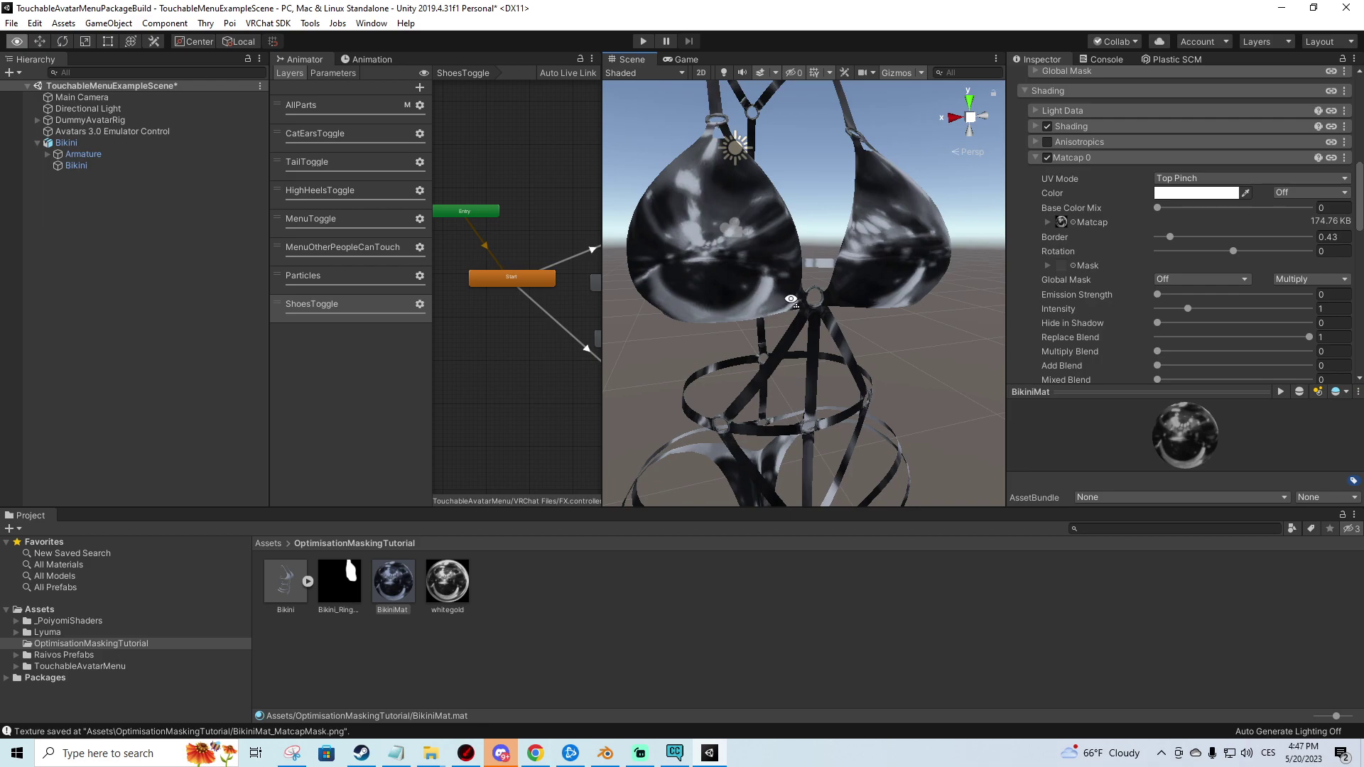
left_click(1047, 265)
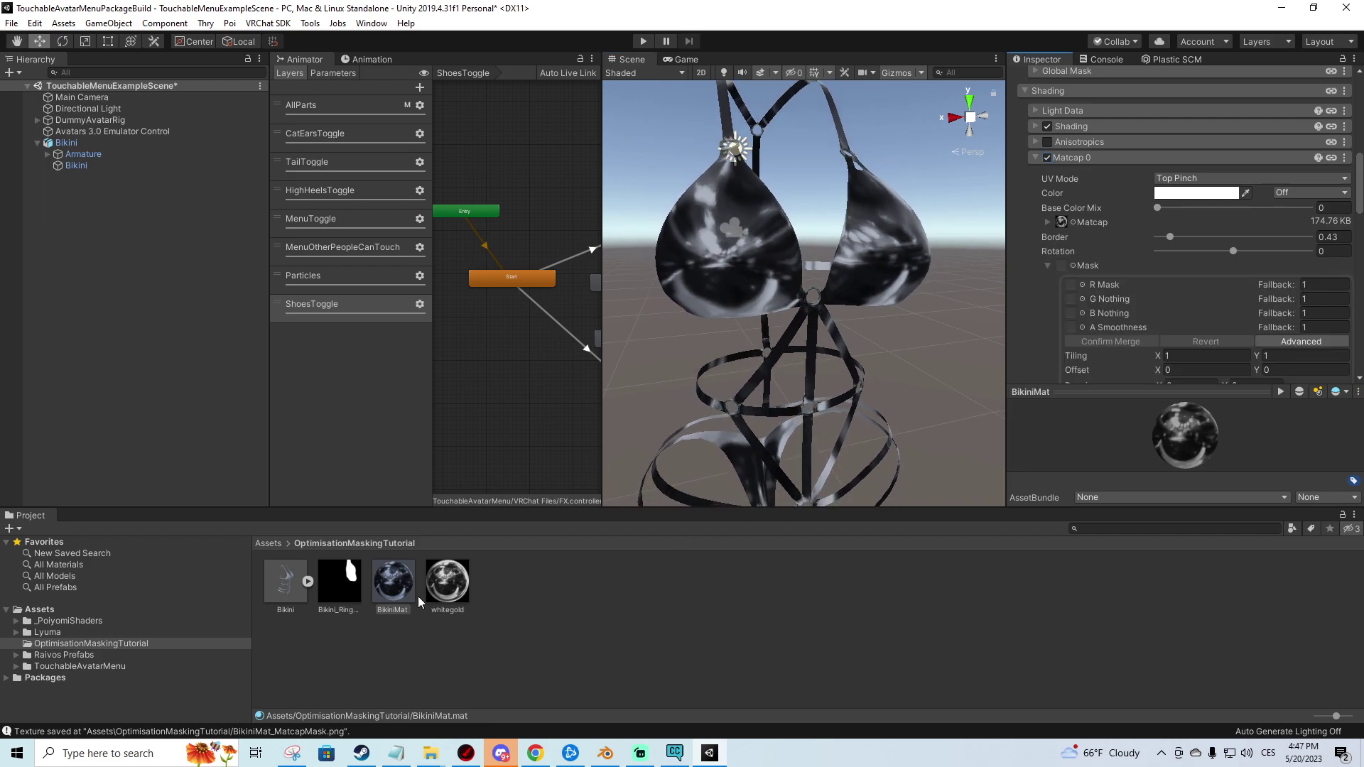
scroll(1185, 128, "down", 3)
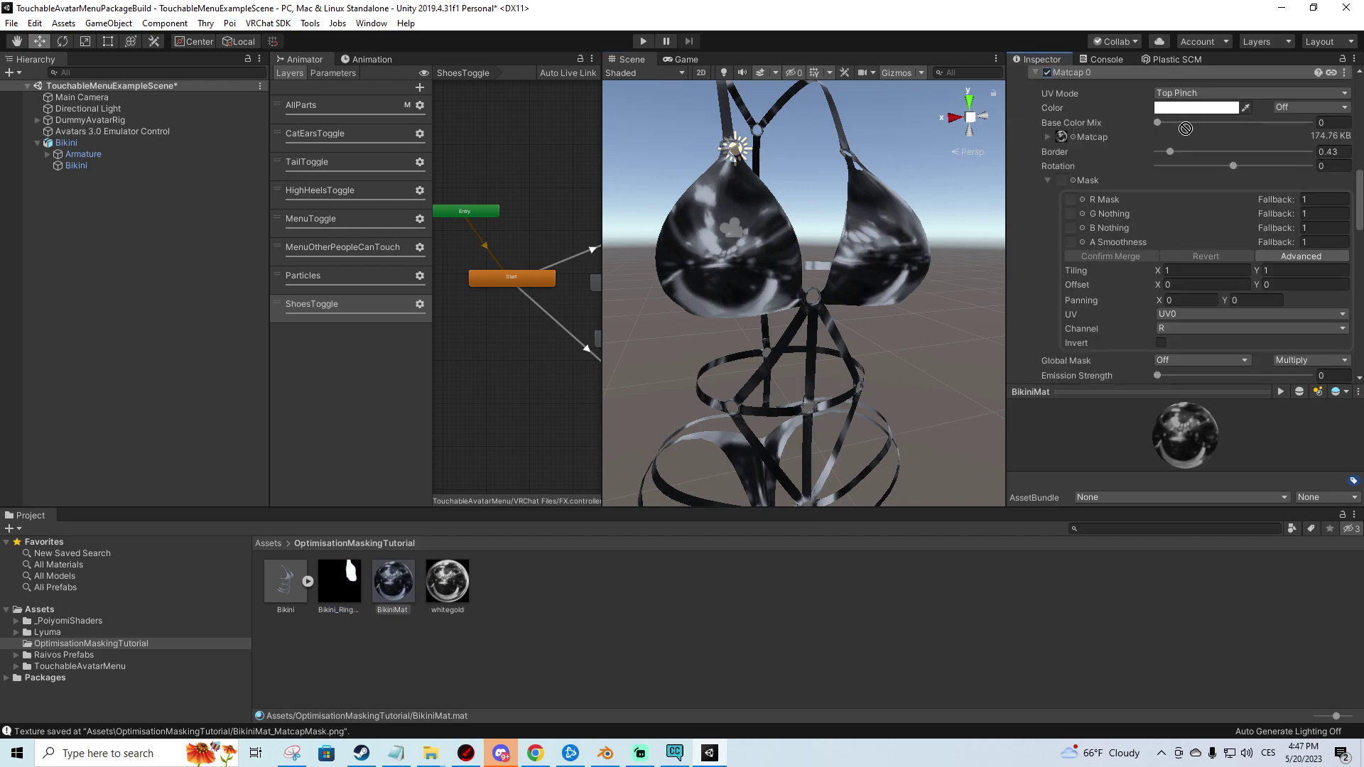
- Assign the ring mask texture as the matcap's R Mask and inspect the rings
left_click_drag(1073, 202, 1074, 202)
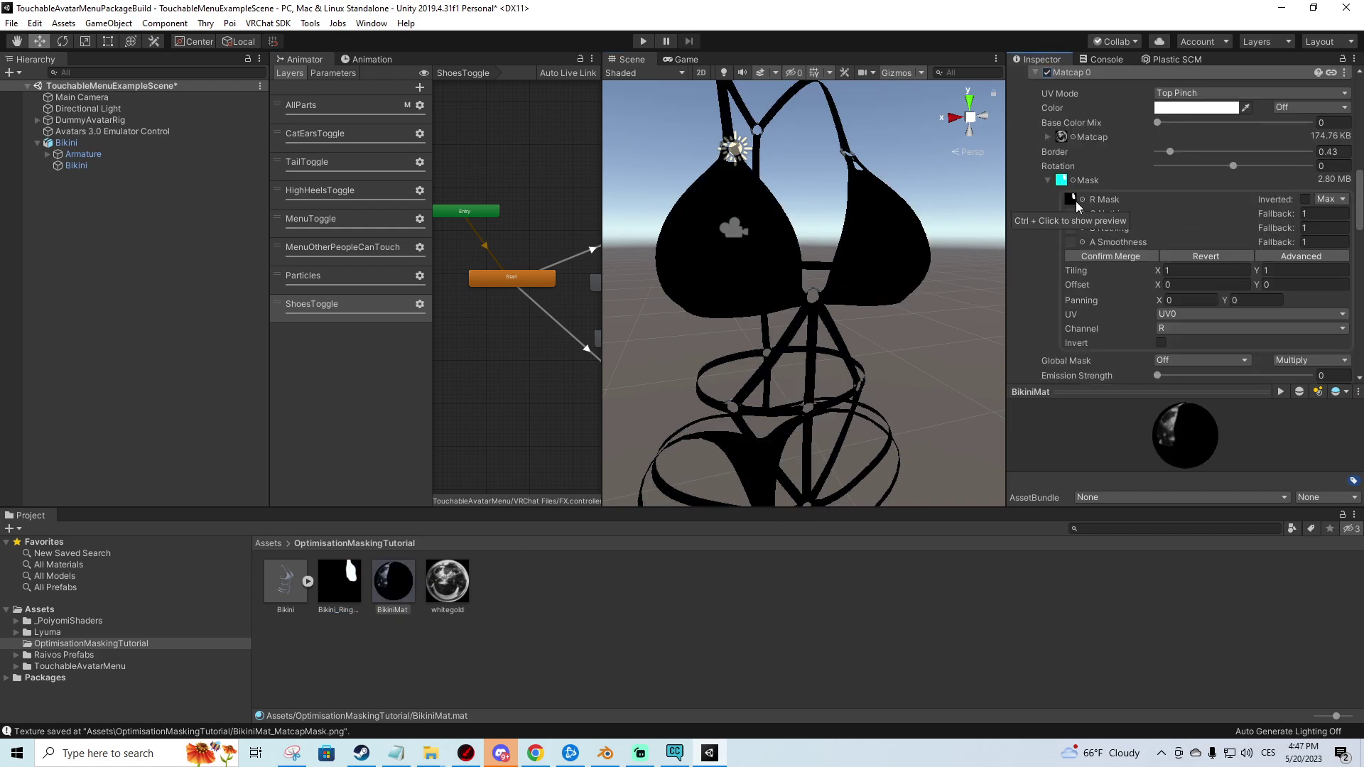
right_click_drag(854, 327, 824, 440)
key("w")
key("d")
- Tint the matcap red, FF0000, and raise its Emission Strength to 1.68
left_click(1165, 111)
left_click_drag(603, 370, 650, 360)
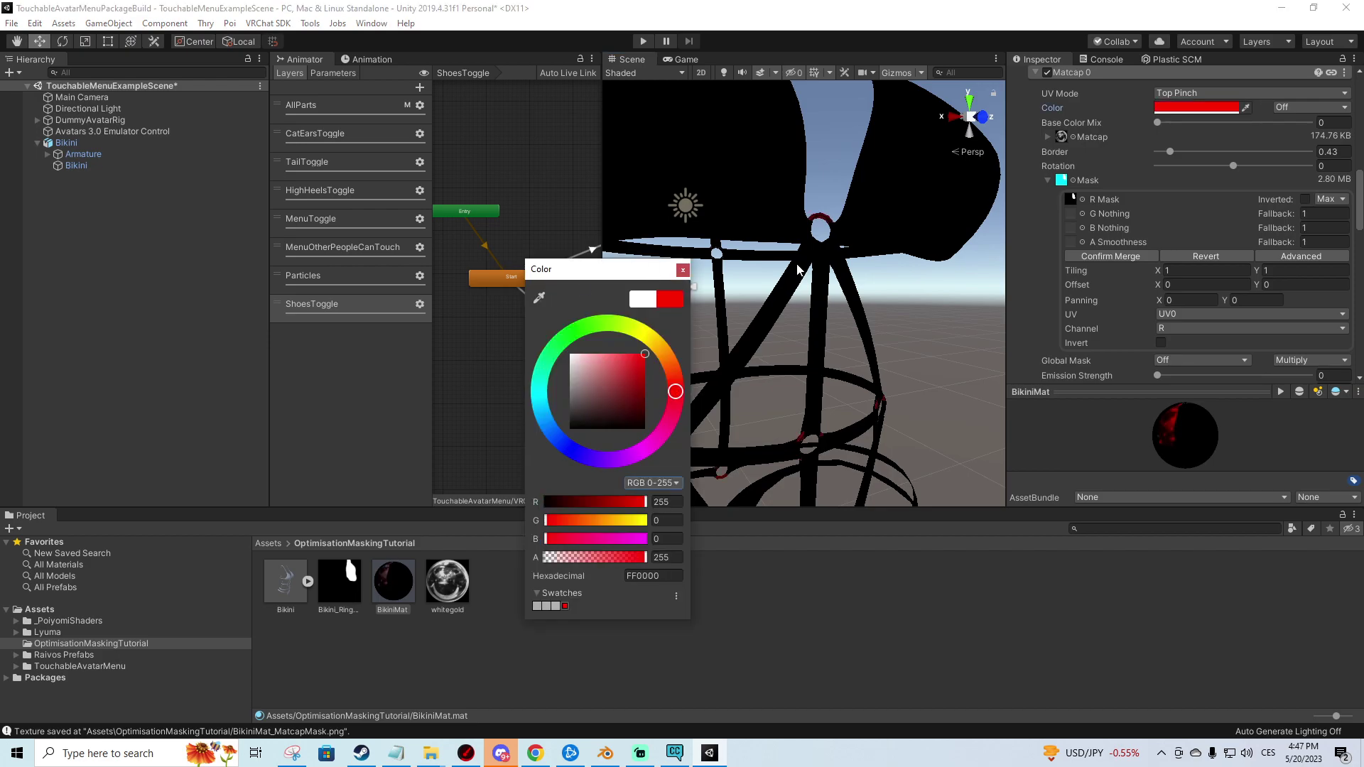
left_click(1061, 273)
scroll(1109, 302, "down", 3)
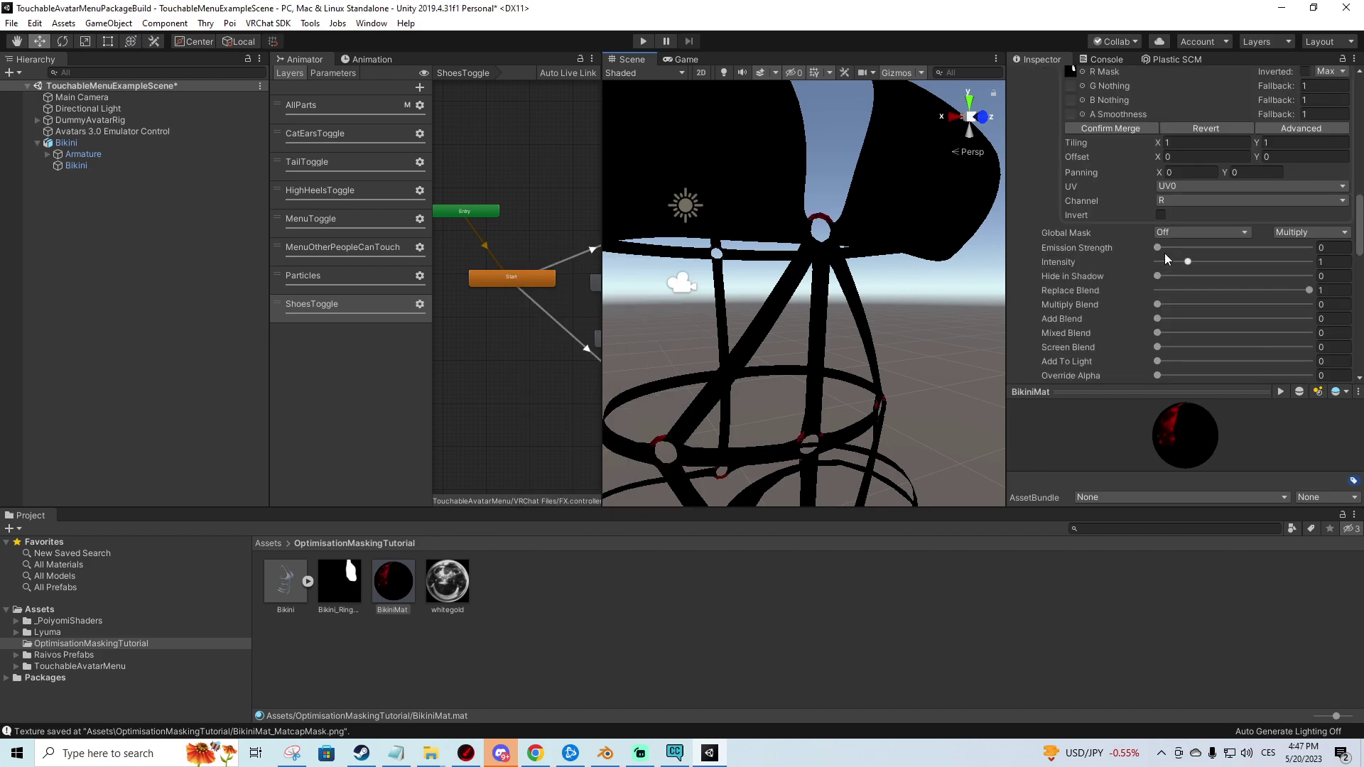
left_click_drag(1158, 246, 1170, 247)
right_click_drag(910, 327, 820, 346)
scroll(813, 350, "down", 5)
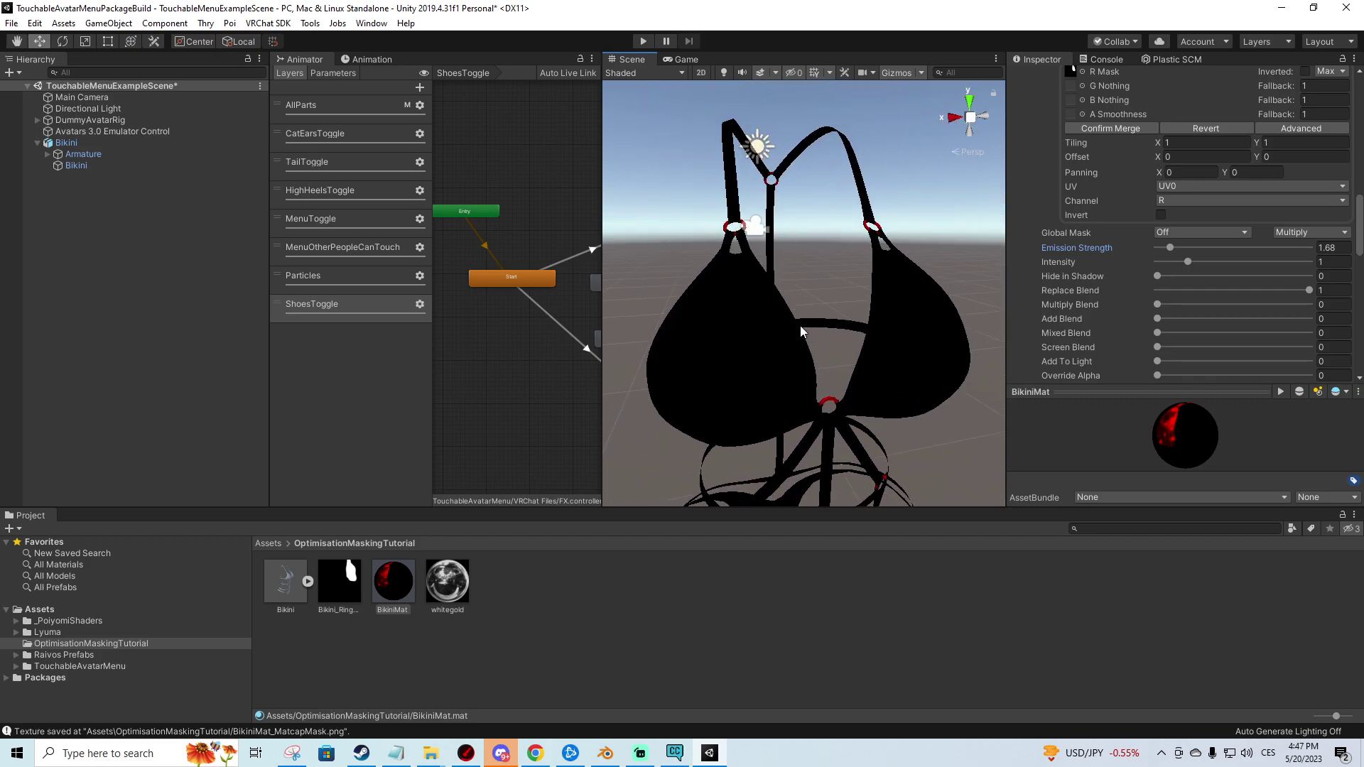
right_click_drag(852, 321, 853, 385)
middle_click_drag(853, 385, 808, 330)
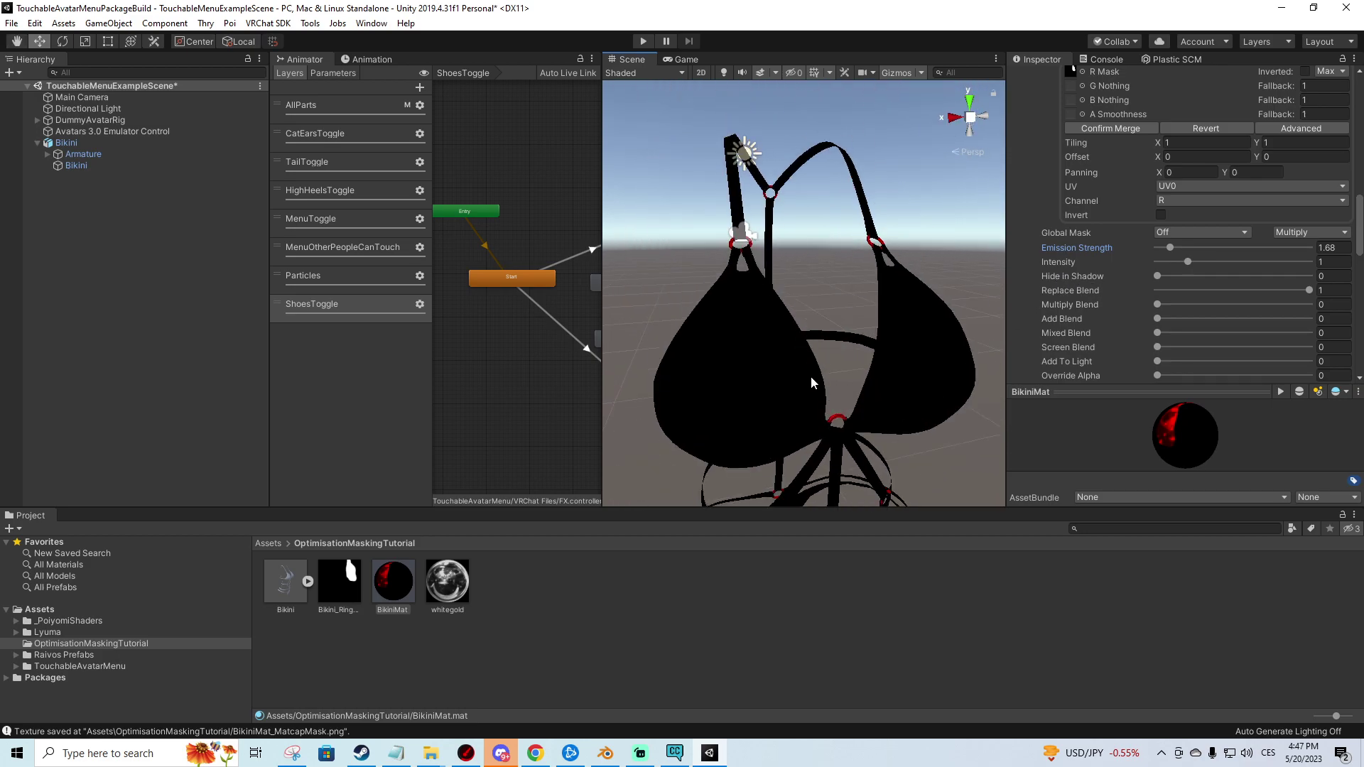
middle_click_drag(811, 376, 793, 365)
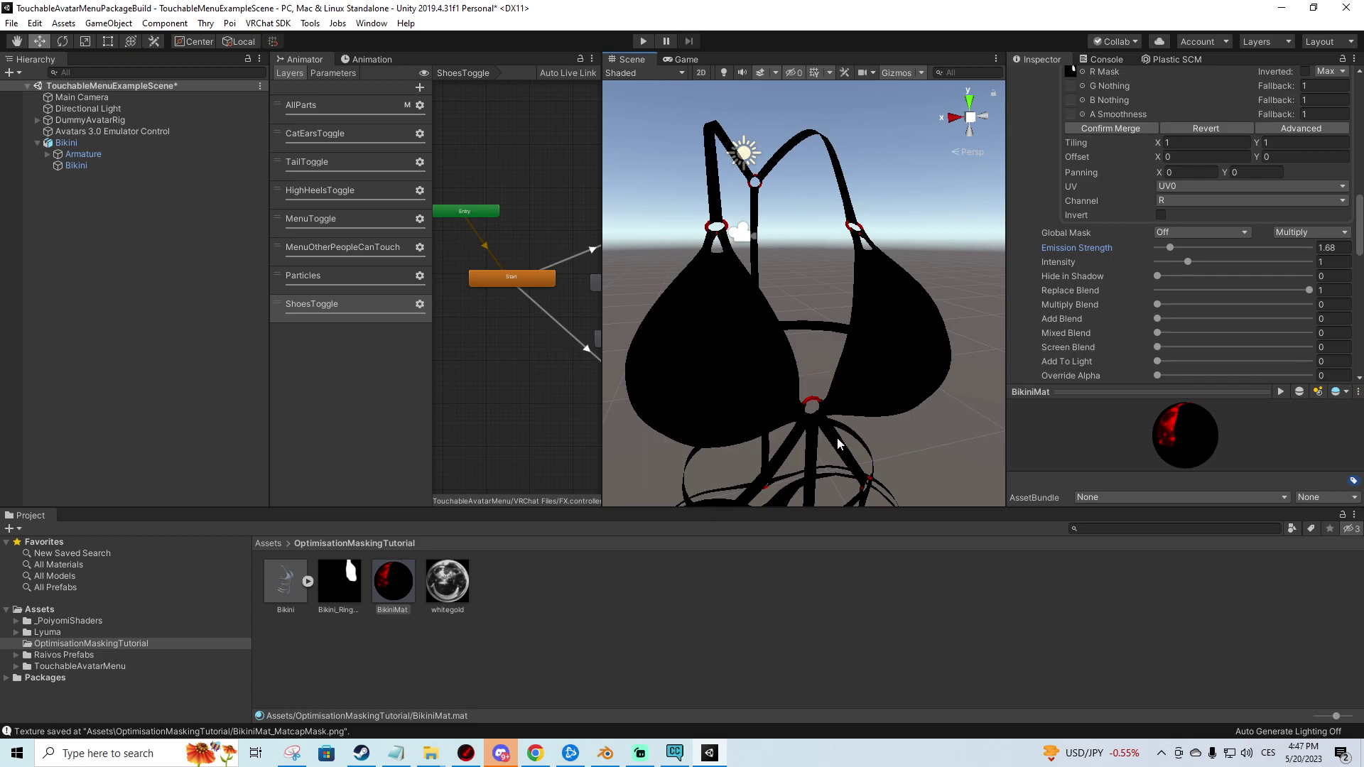
middle_click_drag(812, 451, 836, 369)
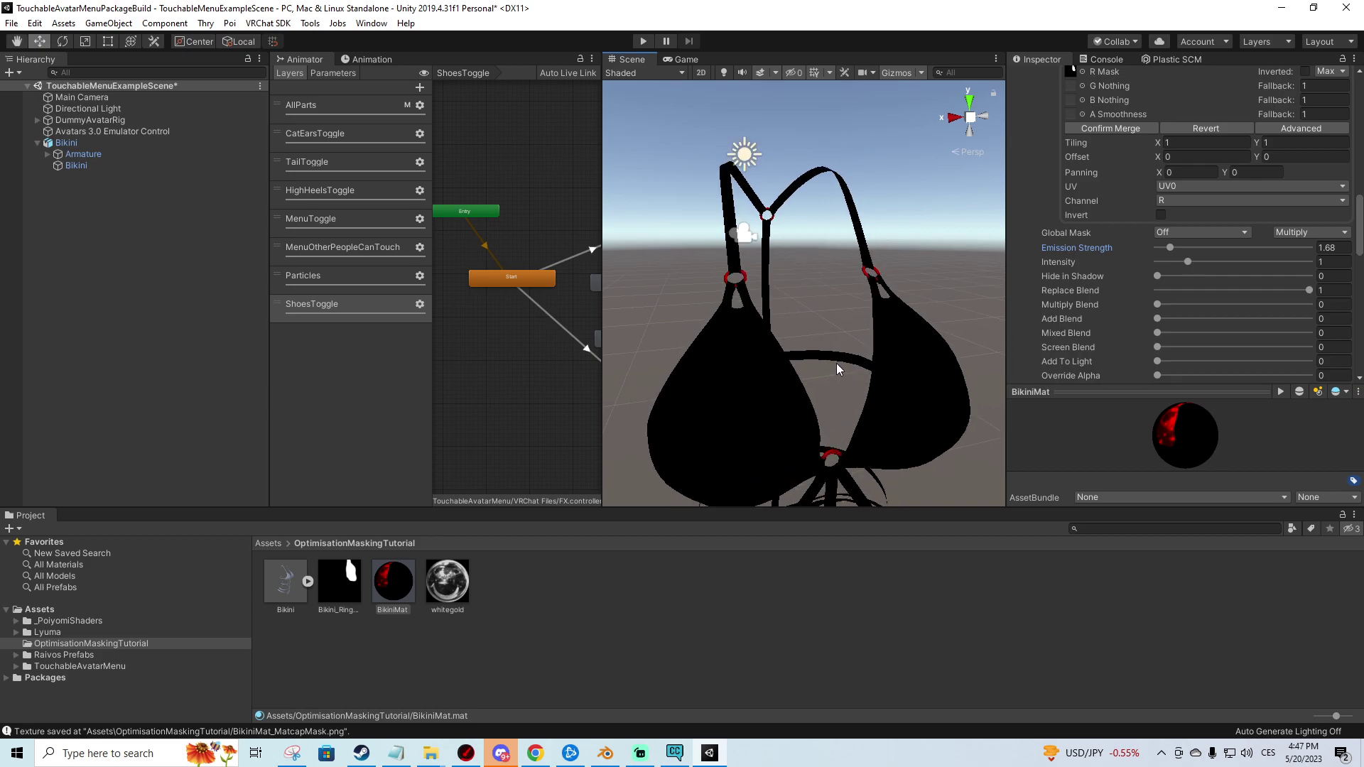